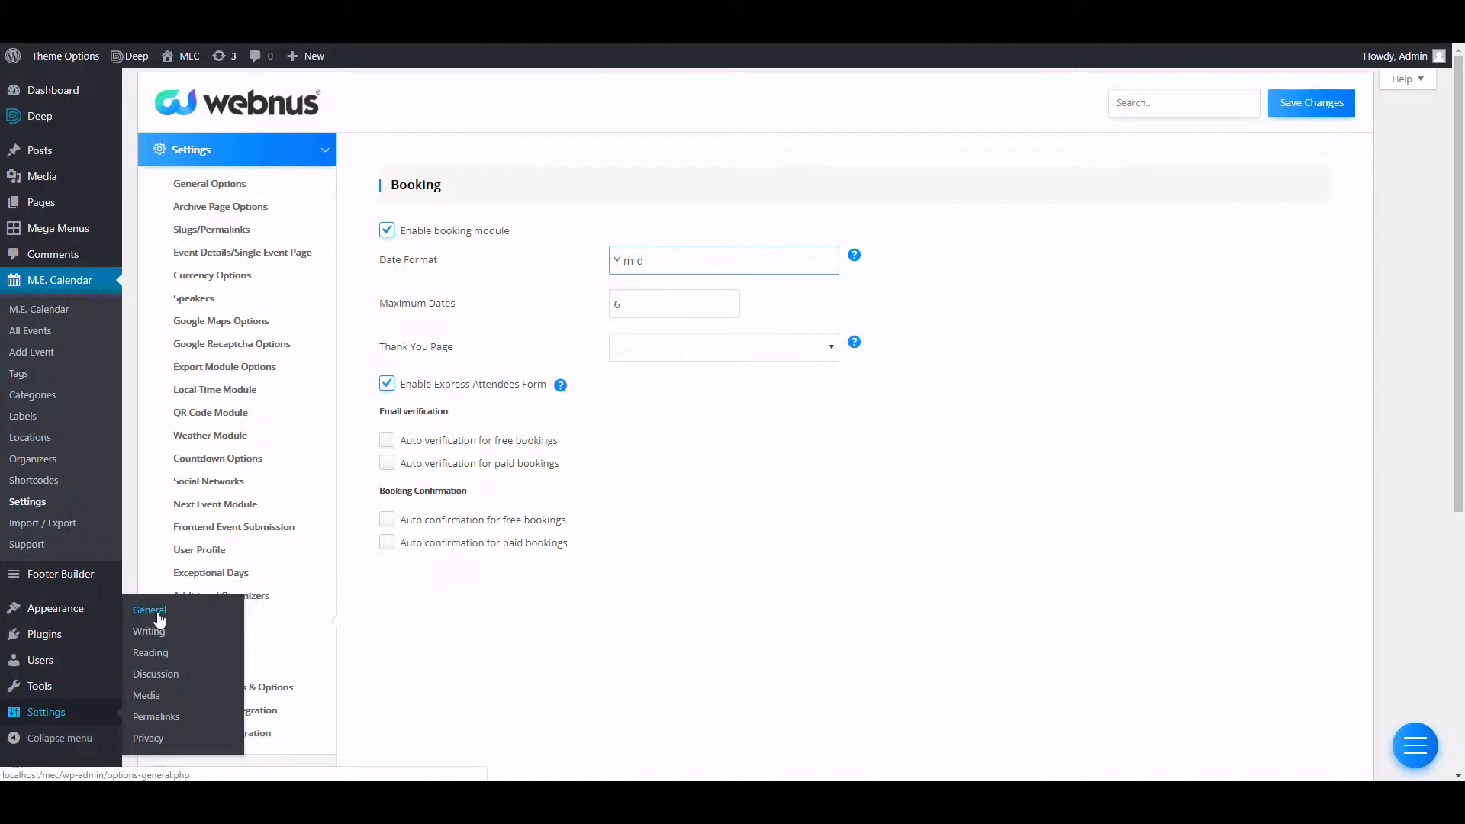
Set the booking module's maximum dates to 8 and choose Thank You! as the thank you page.
click(147, 612)
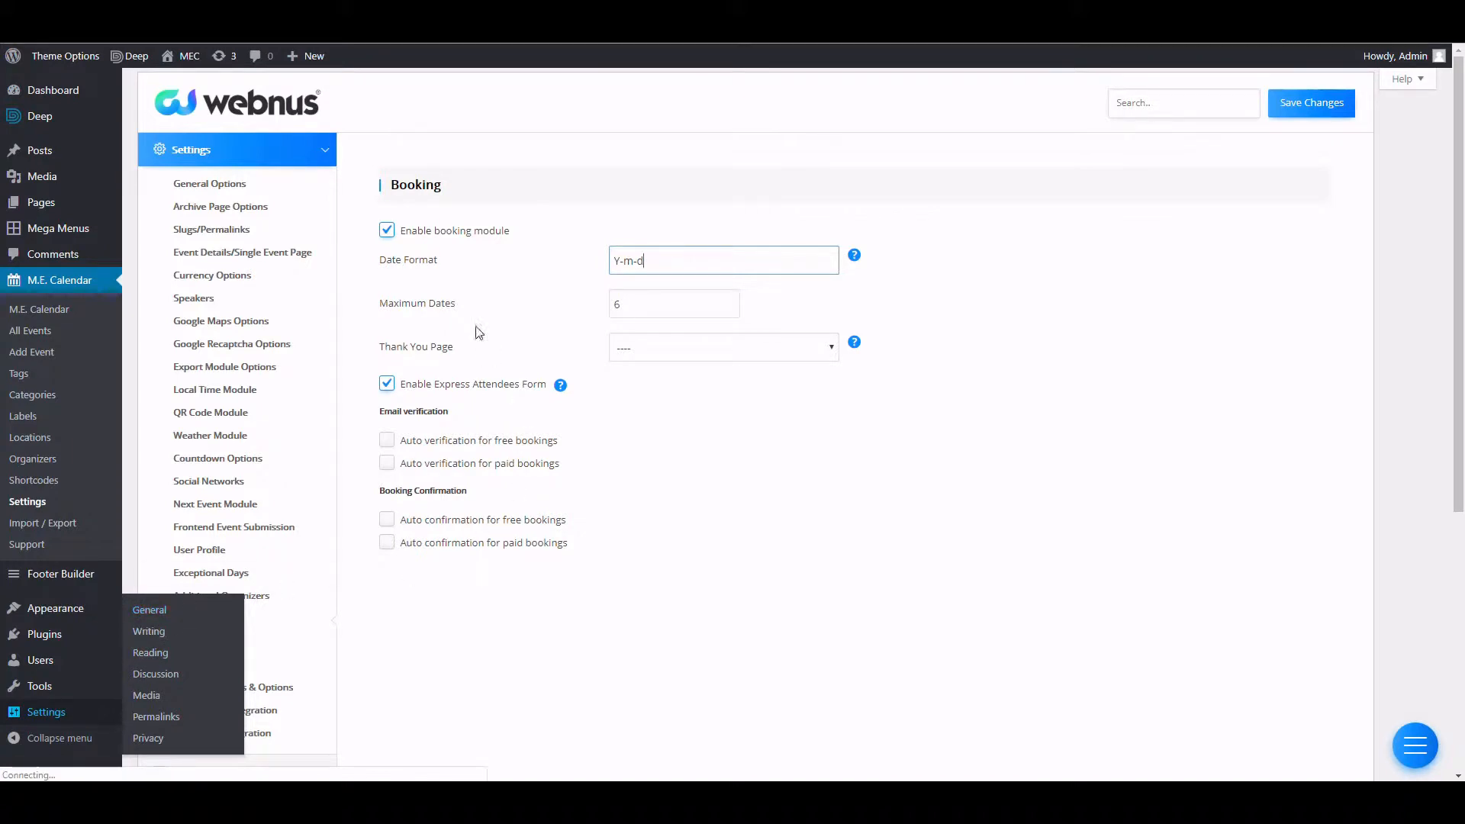
click(610, 293)
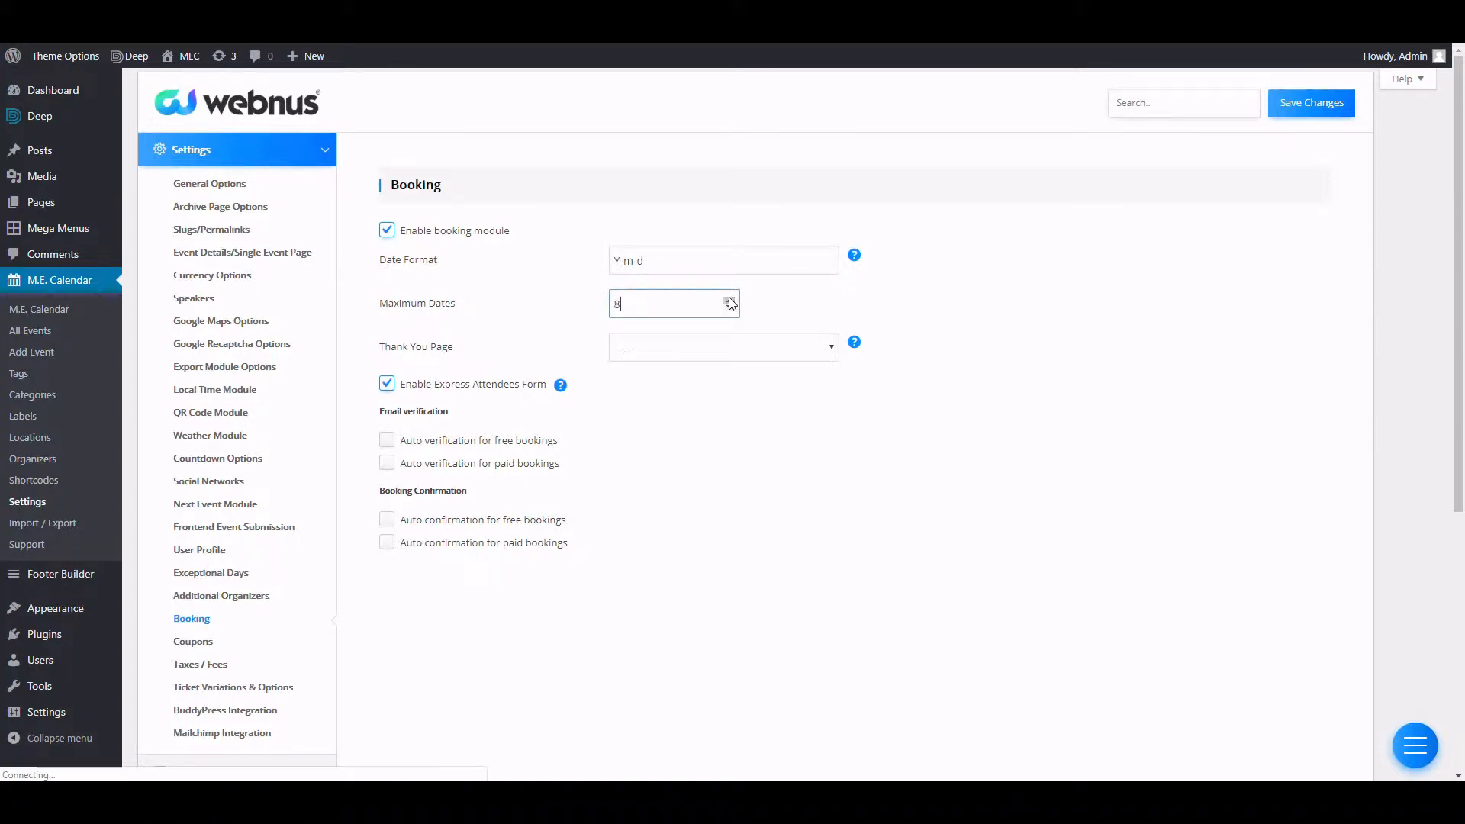
click(767, 347)
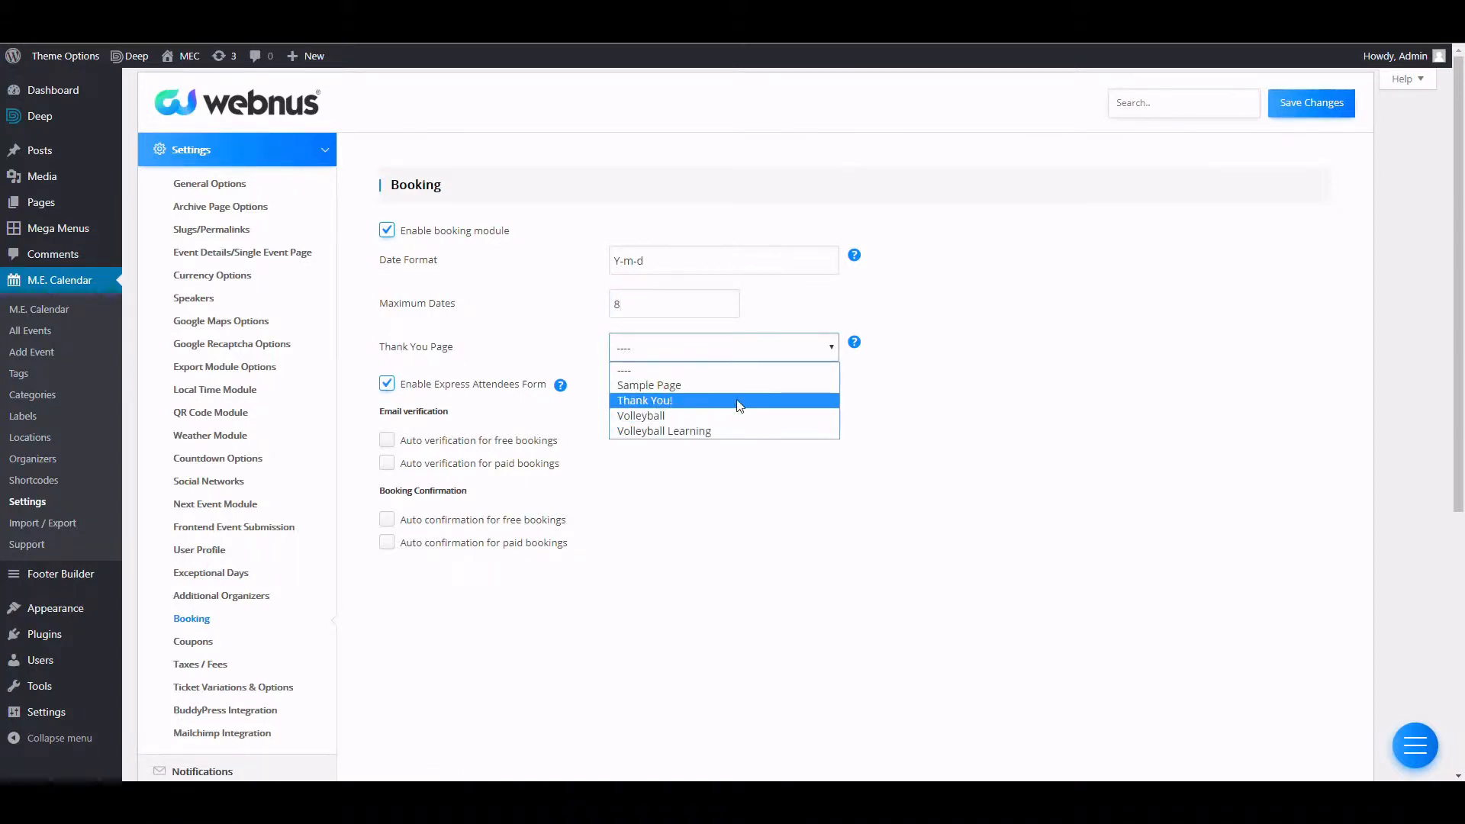
click(707, 400)
mouse_move(854, 341)
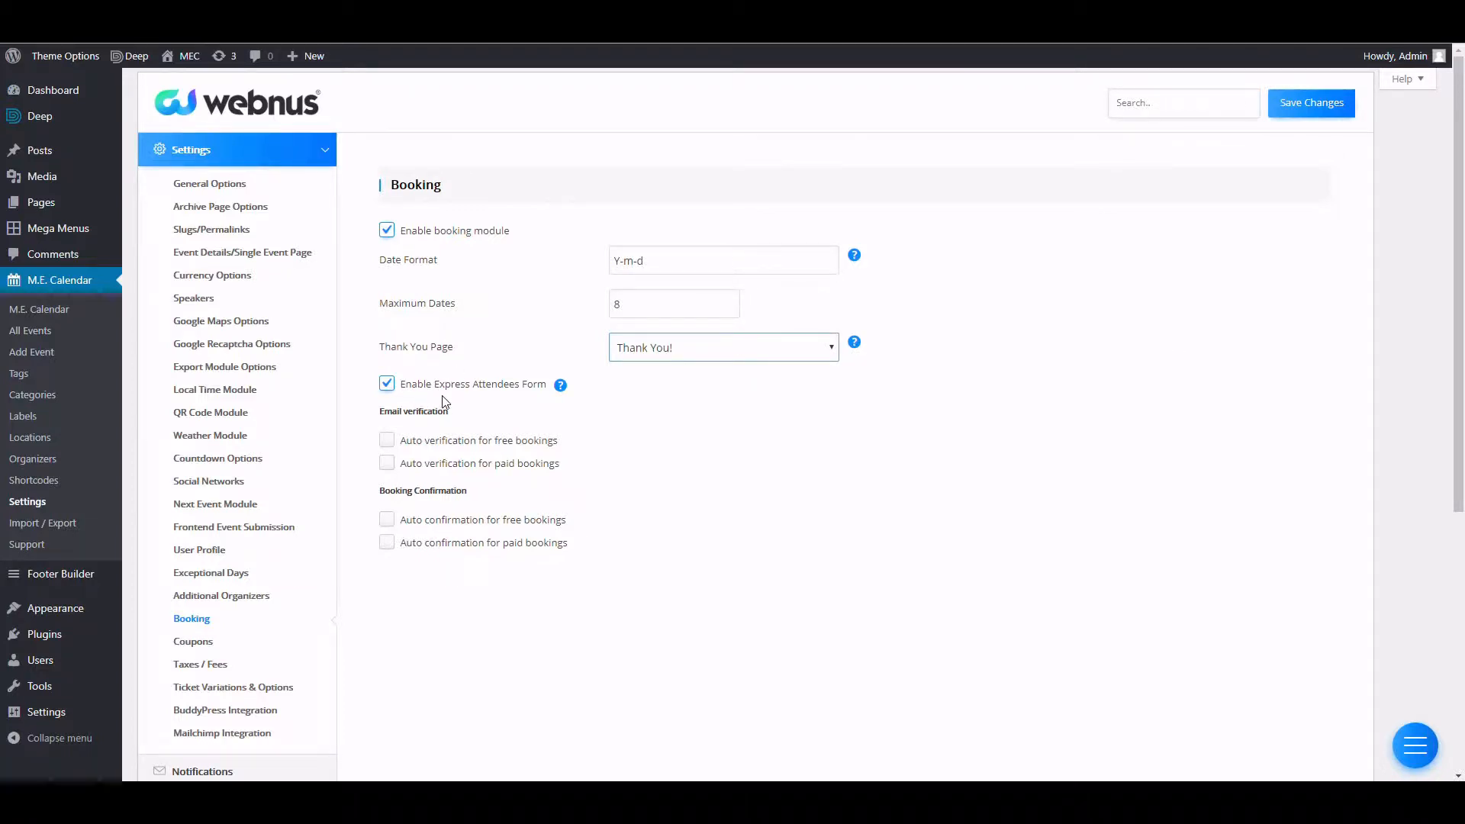
Enable automatic email verification and automatic booking confirmation for both free and paid bookings, and save the booking settings.
mouse_move(561, 389)
drag(387, 447, 581, 448)
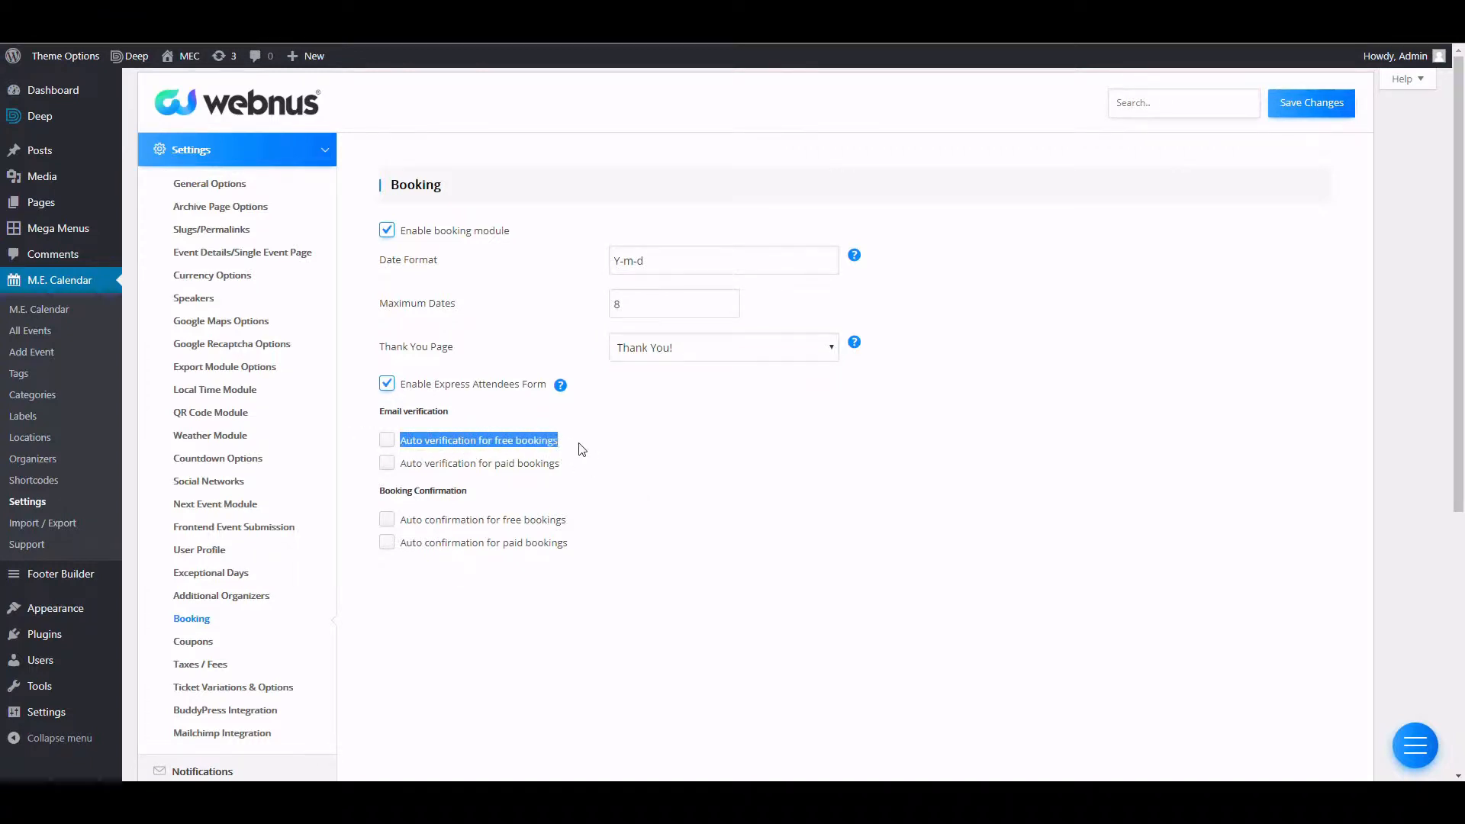
click(387, 440)
click(387, 463)
click(387, 521)
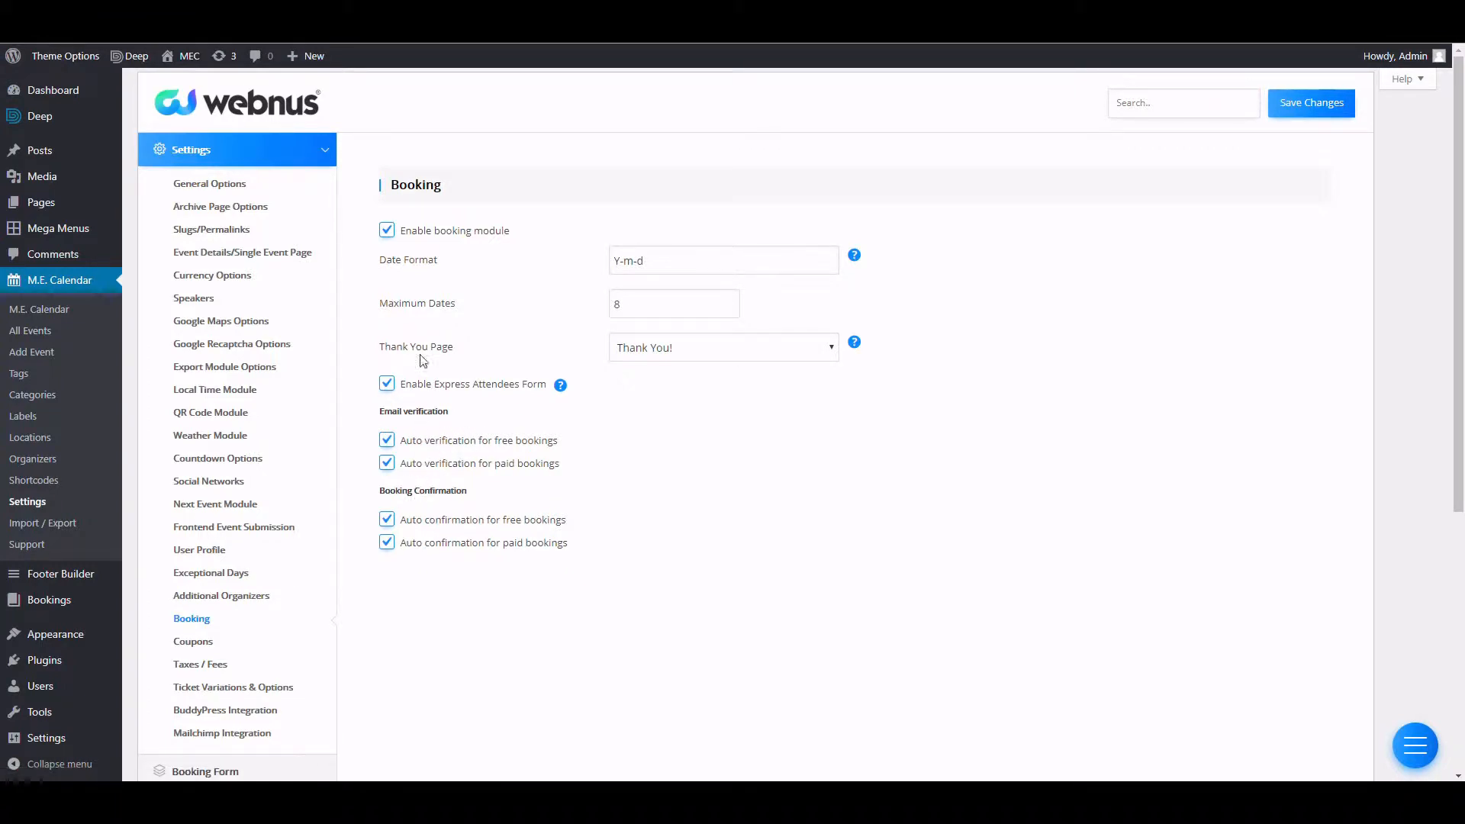
click(1320, 107)
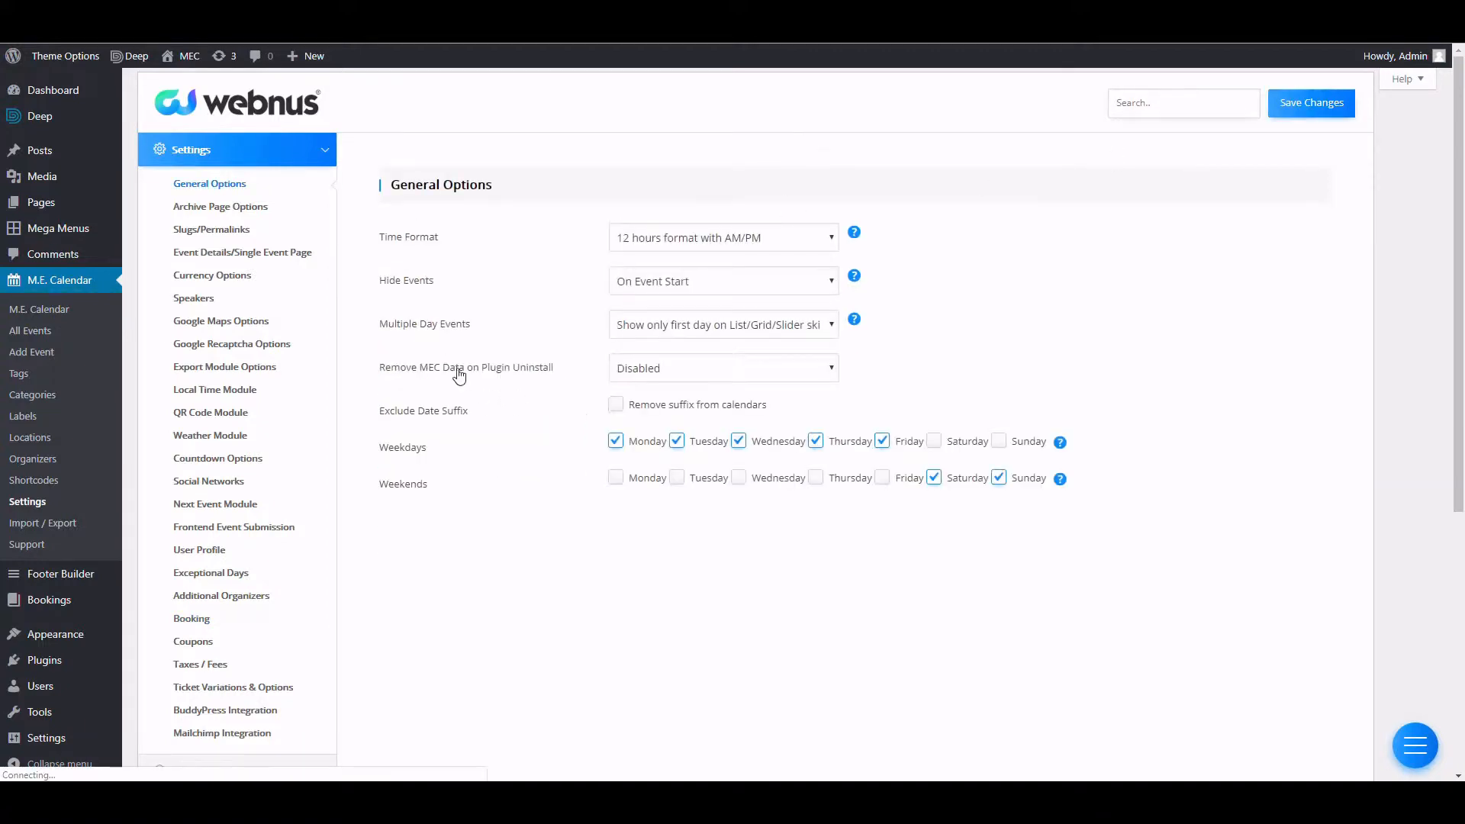
Open the Booking Form settings and add a Text, a Tel and a Dropdown field to the form.
scroll(326, 252, down, 4)
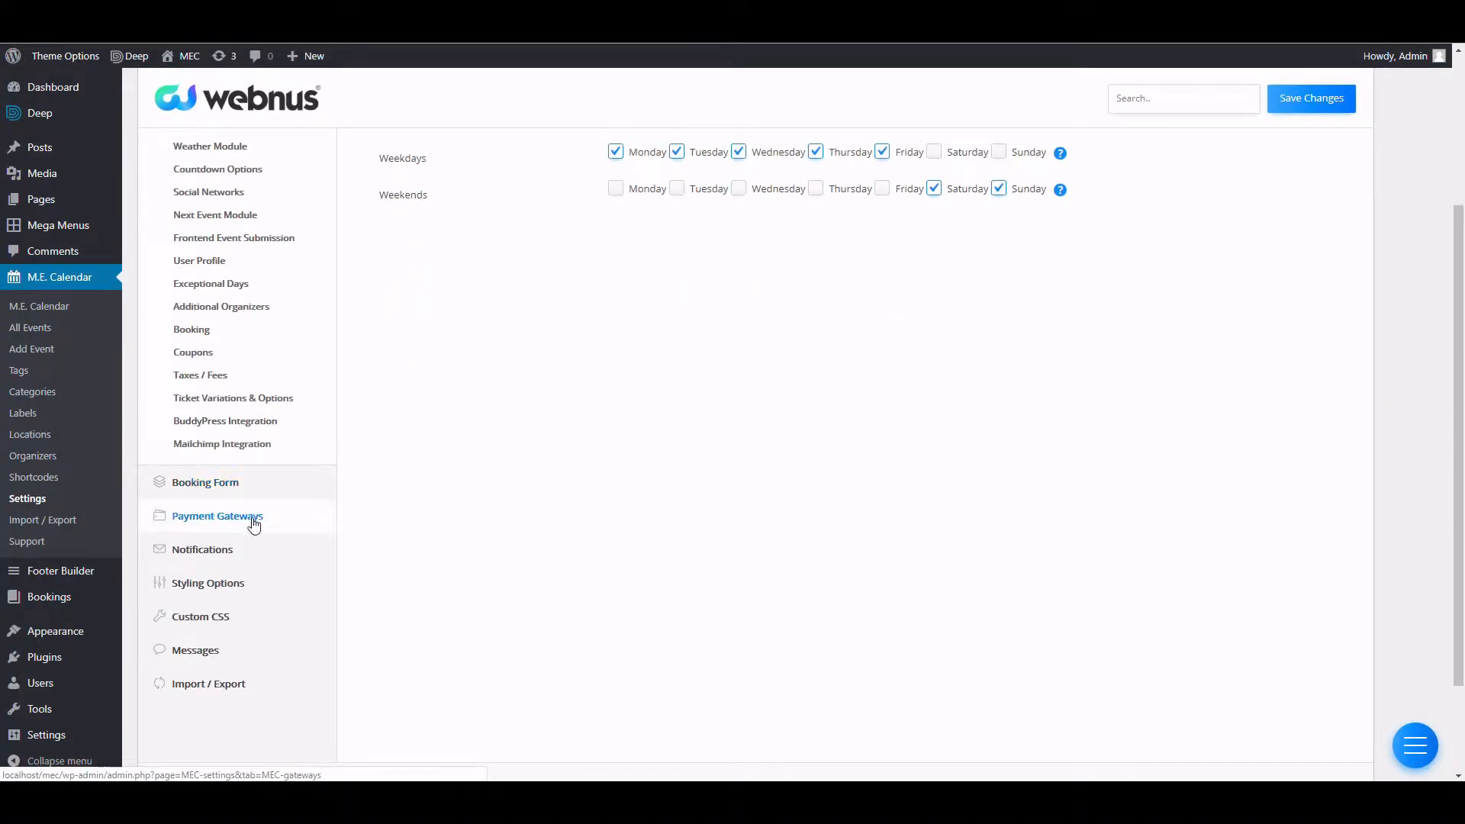
click(213, 489)
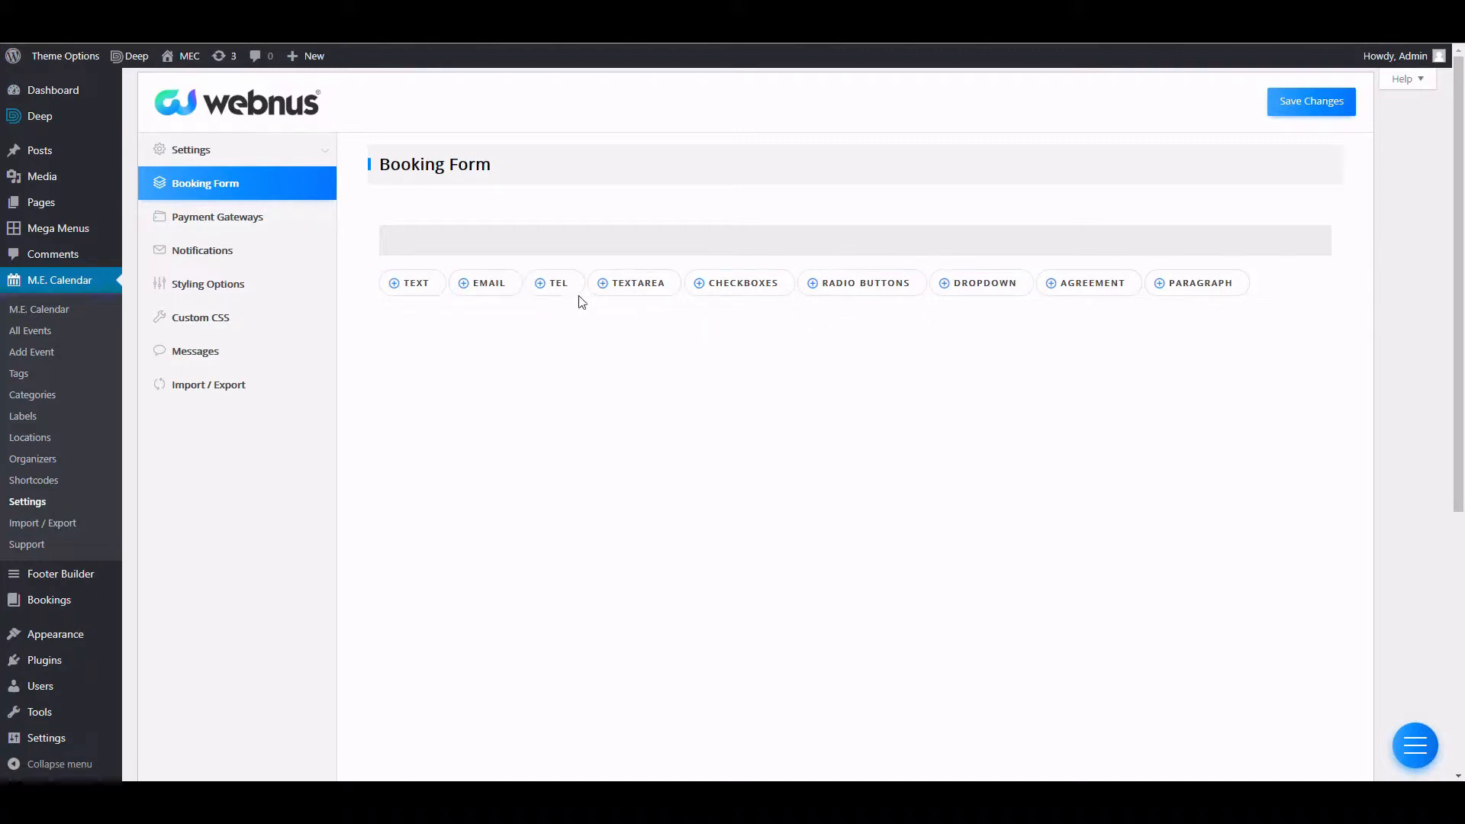
click(419, 287)
click(572, 406)
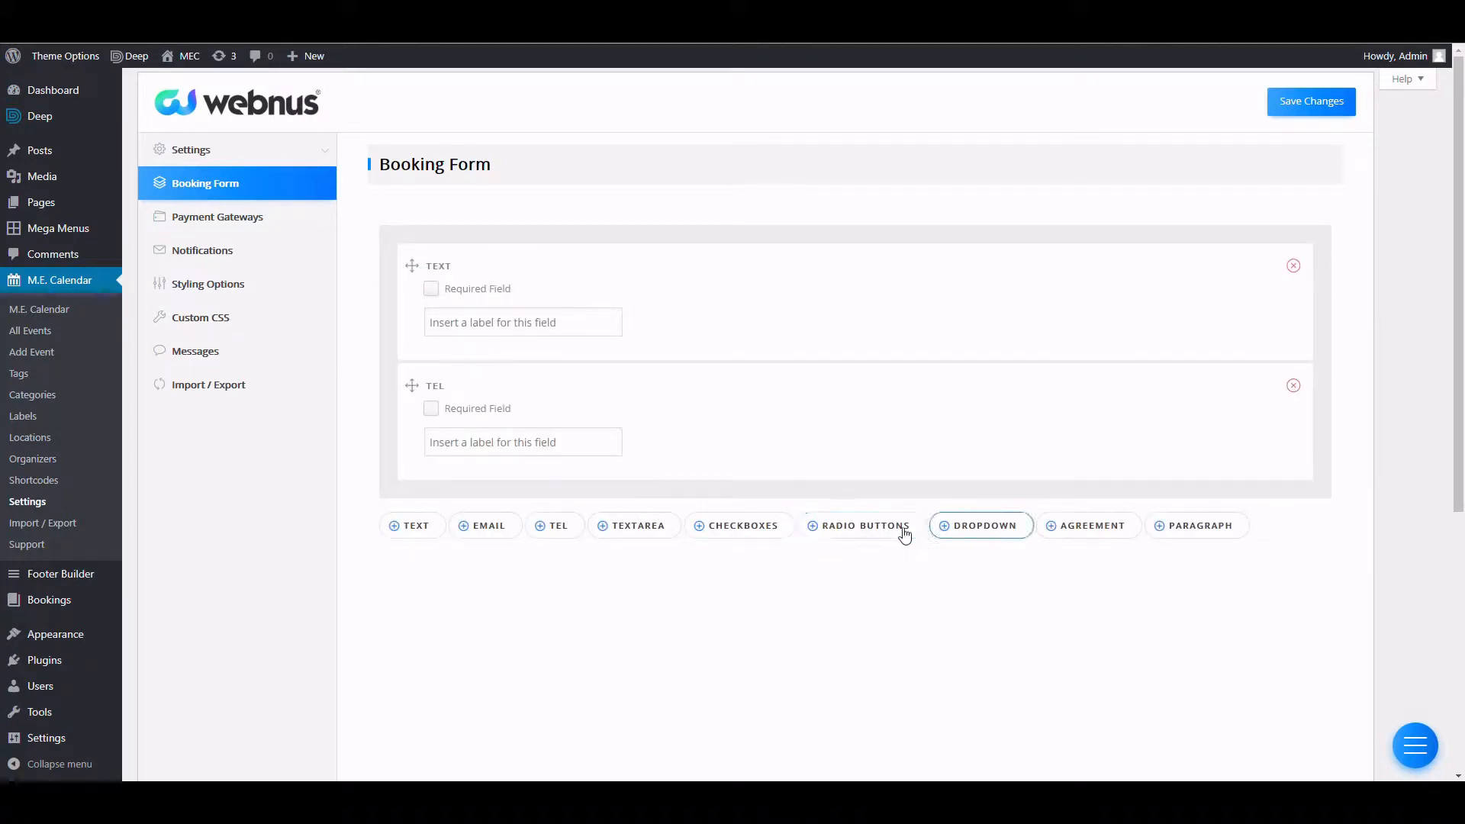
click(1001, 527)
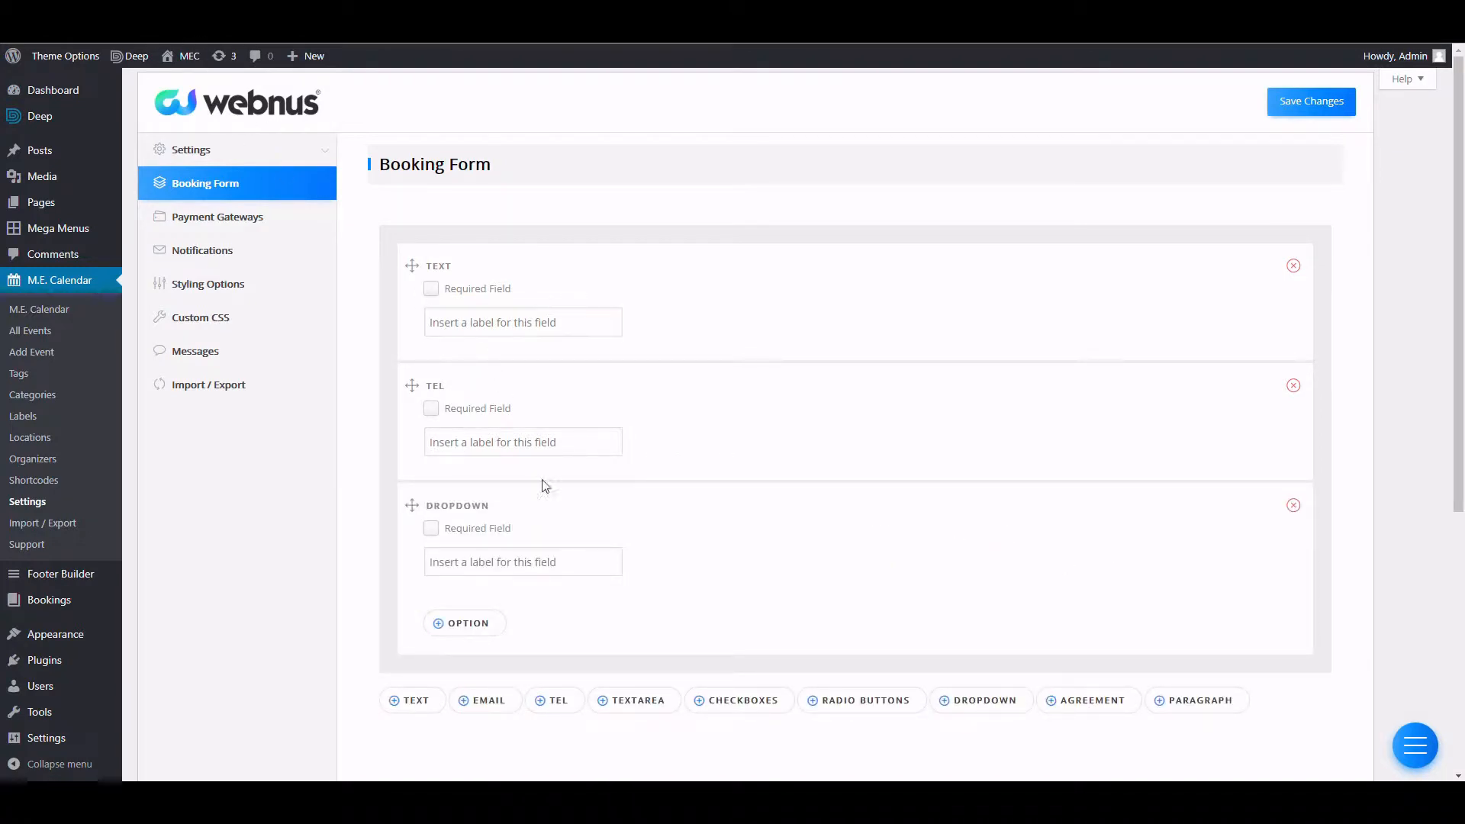
Label the text field Address and leave it optional, then label the tel field Phone Number and make it required.
click(496, 326)
text(Address)
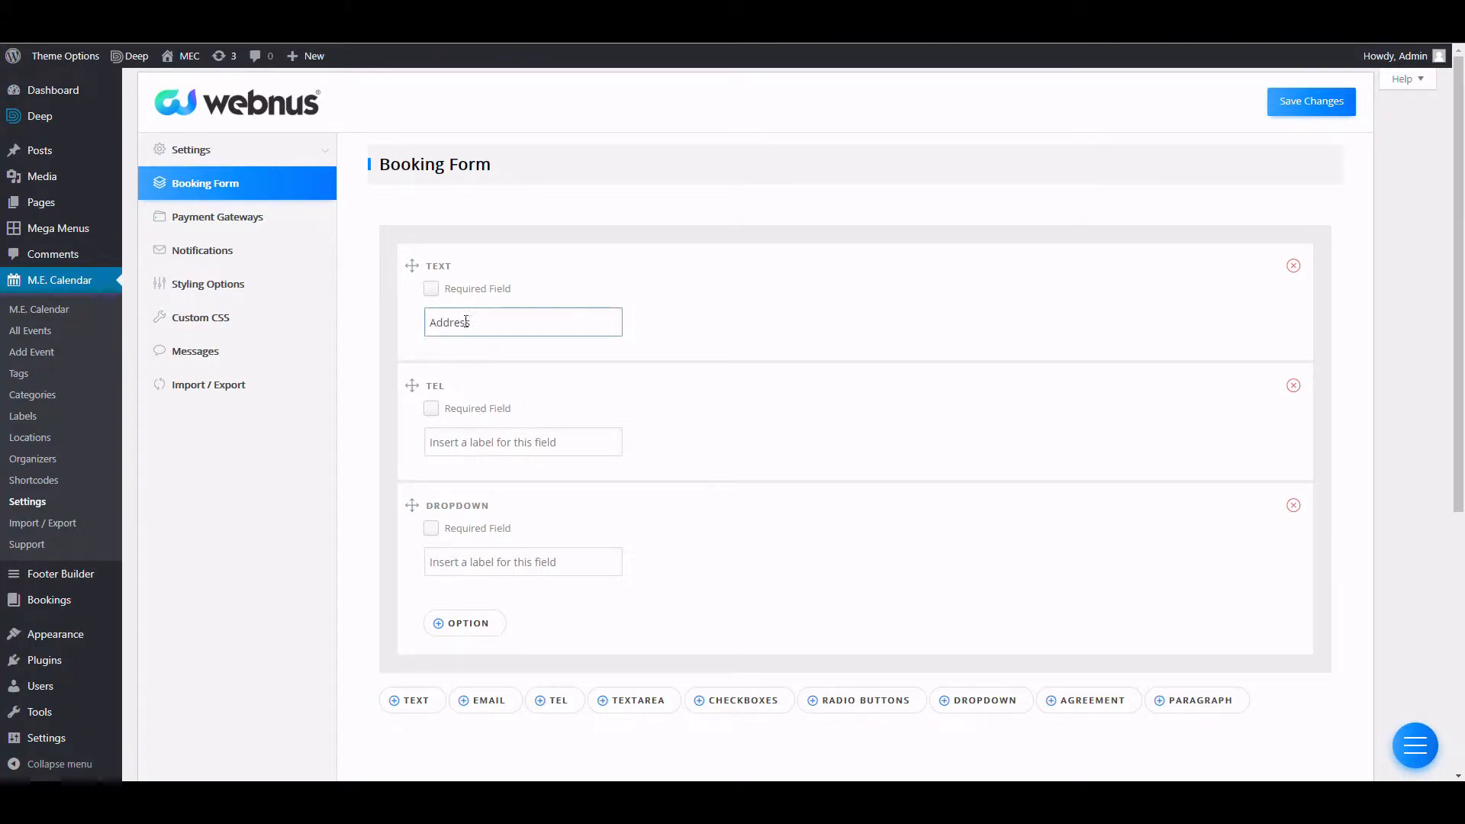
click(431, 289)
click(431, 290)
click(455, 445)
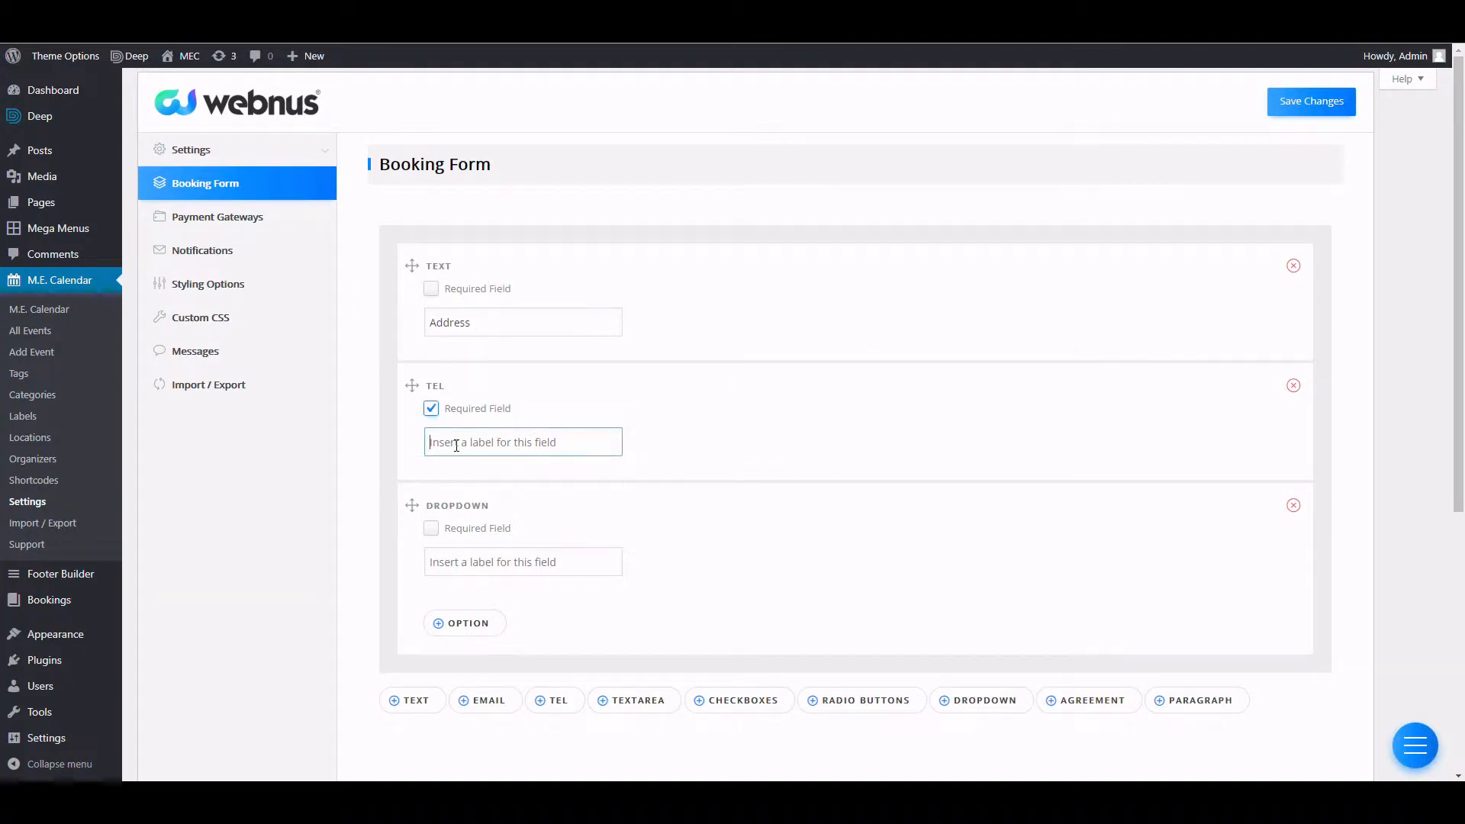
text(Phone Number)
Label the dropdown field Type and make it a required field.
click(444, 554)
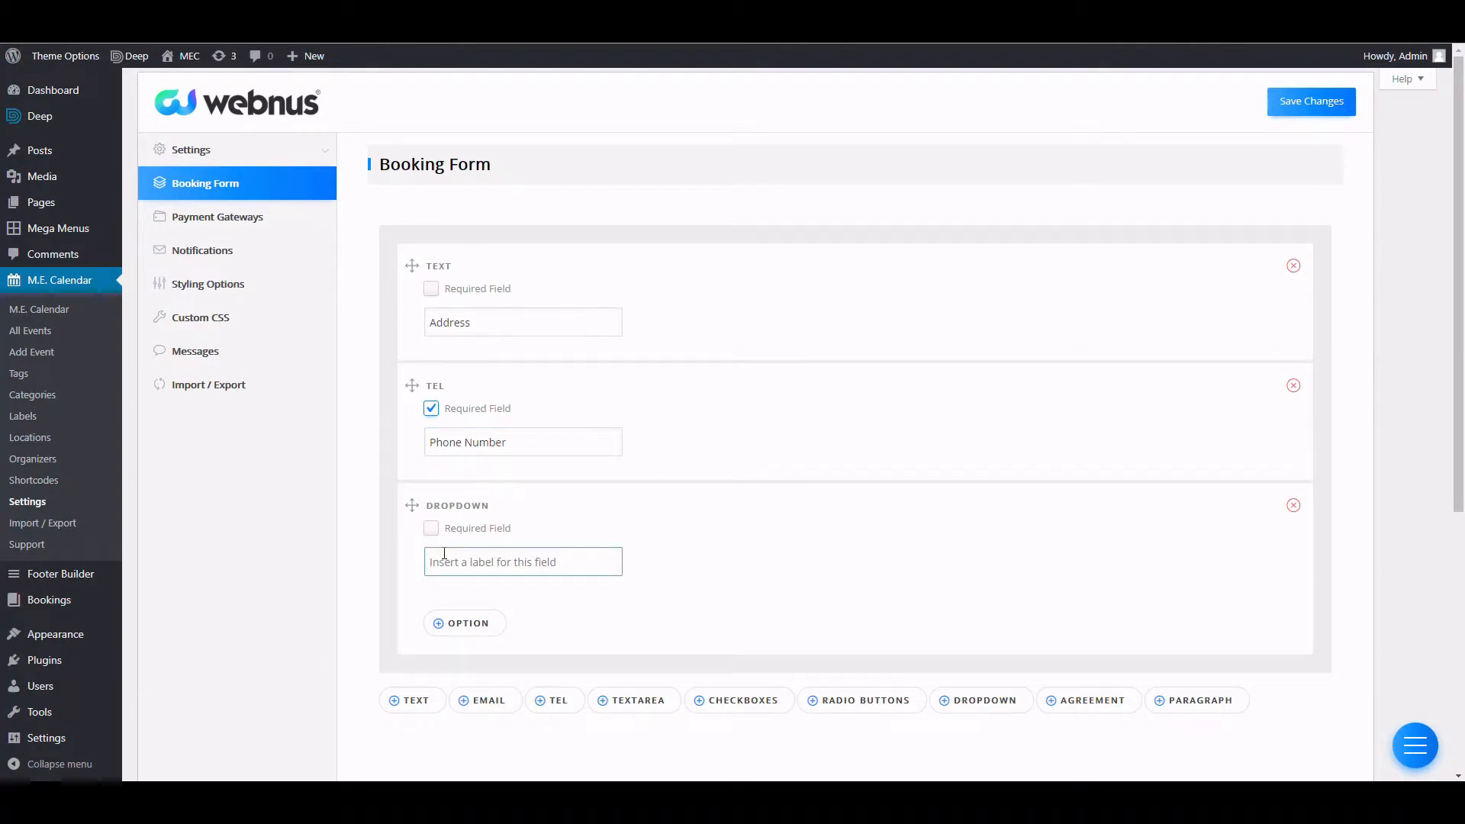
text(Type)
click(431, 529)
Add the options VIP and Regular to the Type dropdown and save the booking form.
click(458, 623)
scroll(476, 606, down, 2)
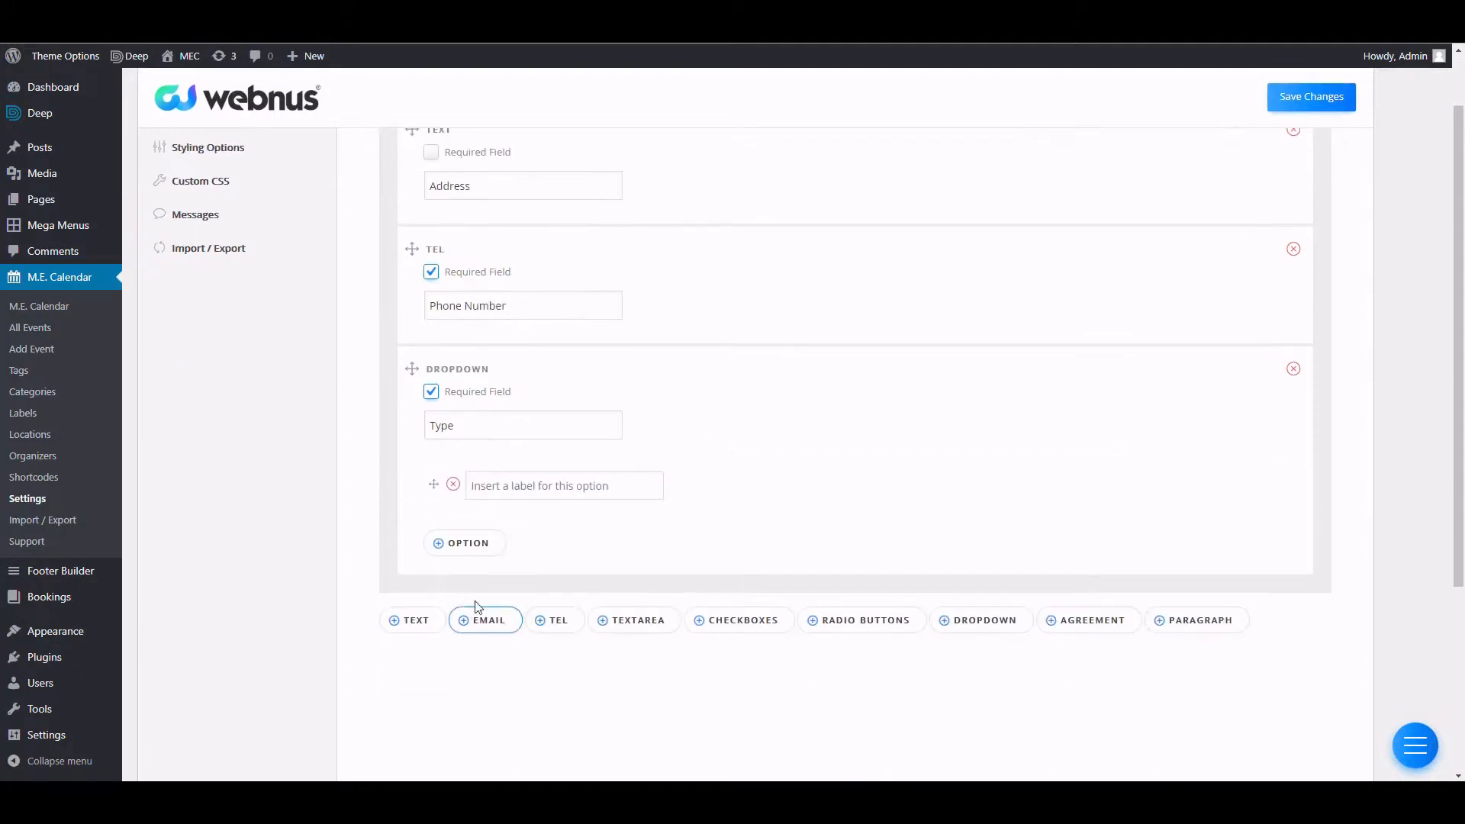
click(531, 488)
text(Vi)
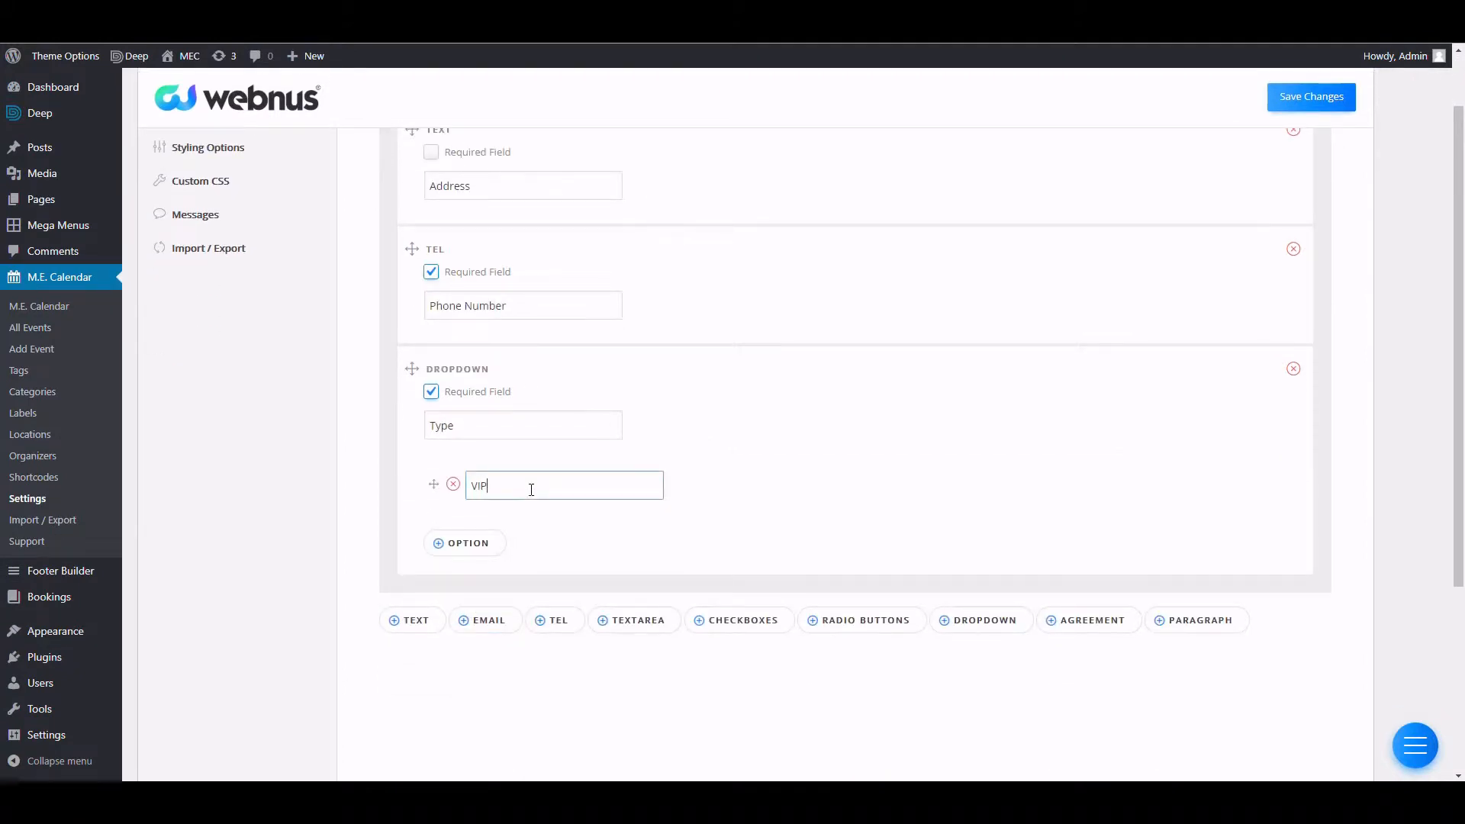
text(P)
click(489, 544)
click(500, 545)
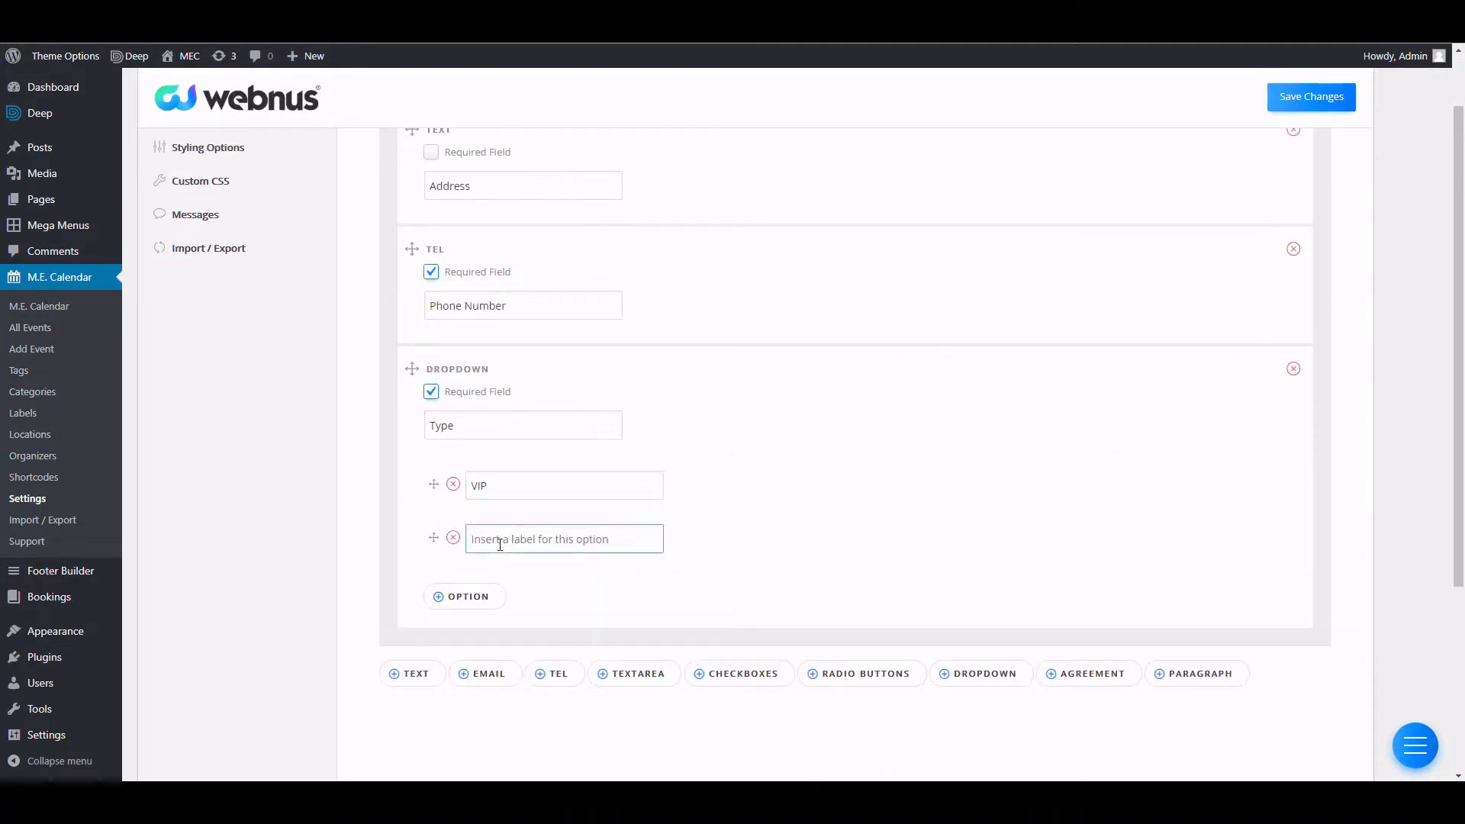
text(Regular)
scroll(740, 605, up, 3)
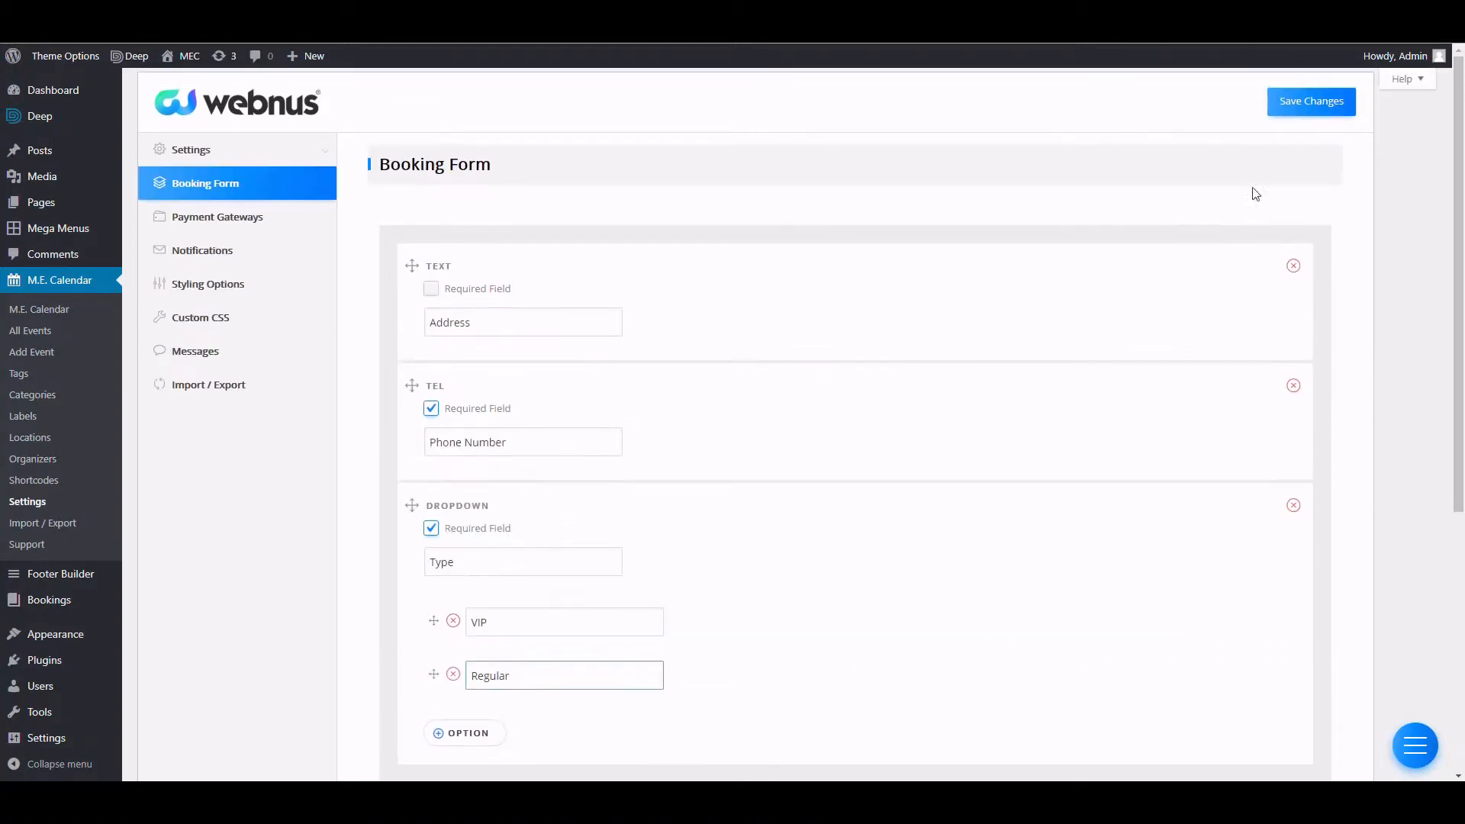
click(1321, 107)
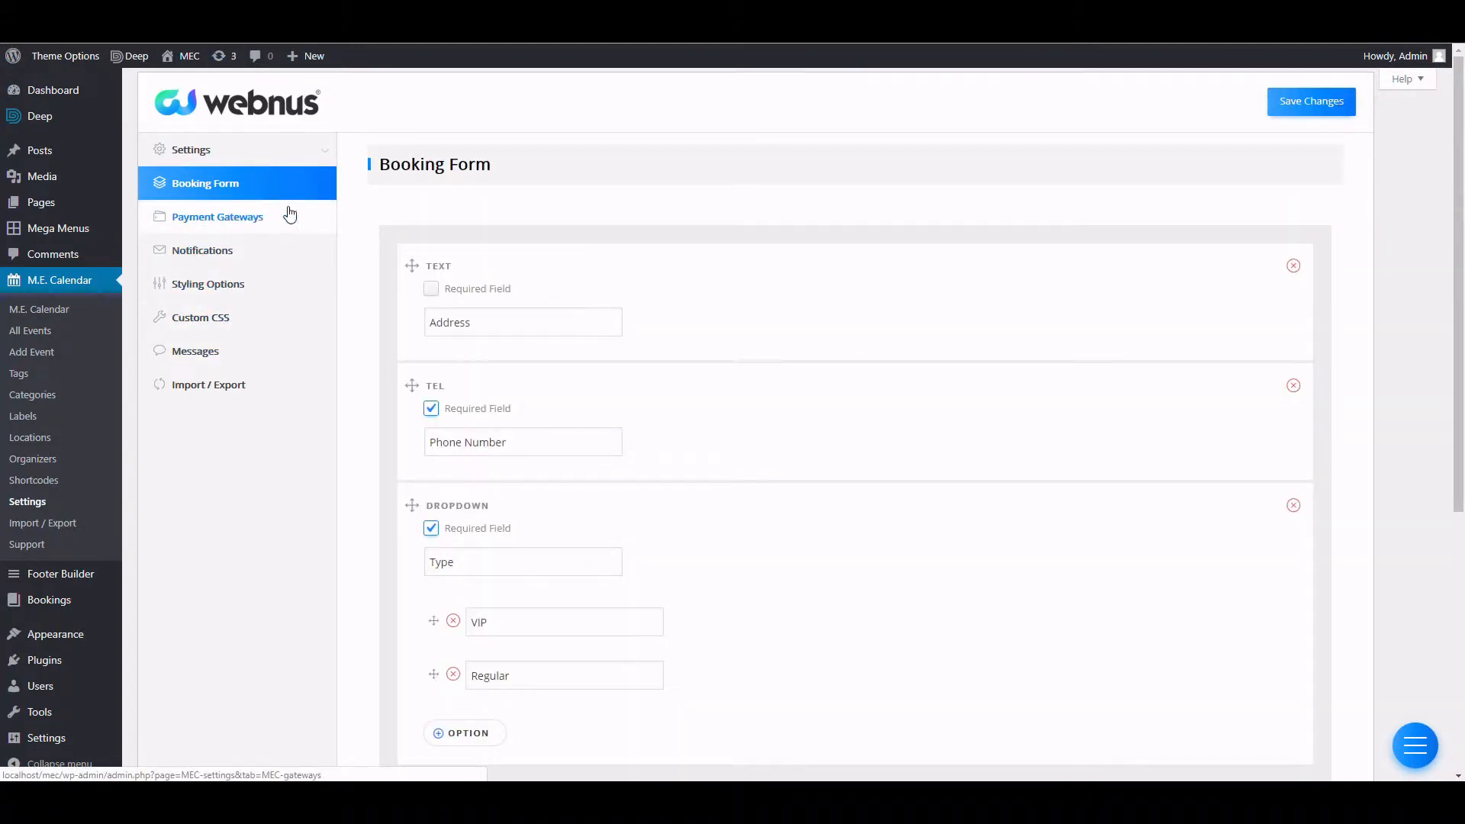
Open the Payment Gateways settings and examine the options of PayPal Express, PayPal Credit Card, Stripe and Pay by WooCommerce.
click(245, 229)
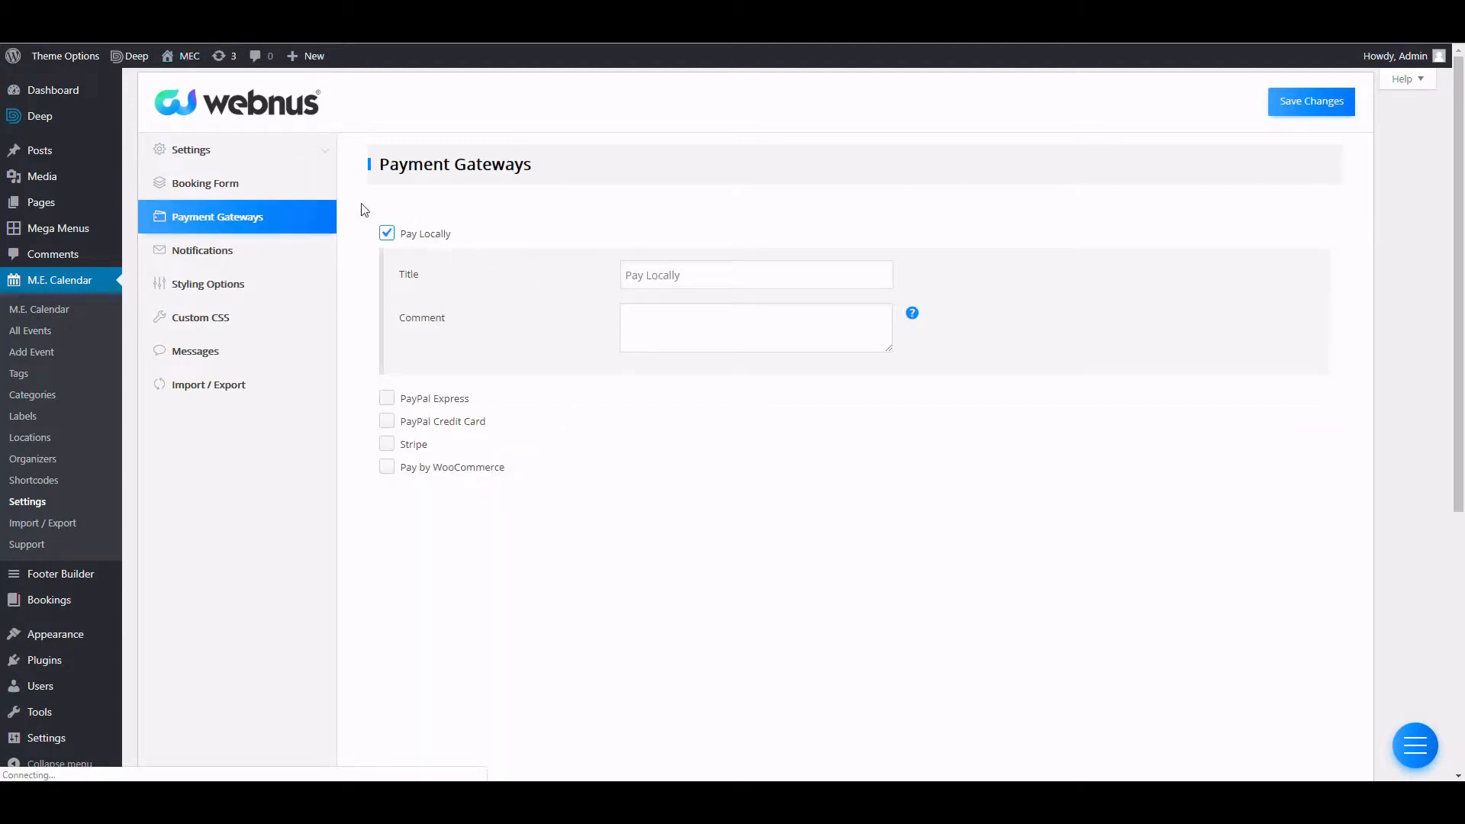
click(390, 235)
click(386, 257)
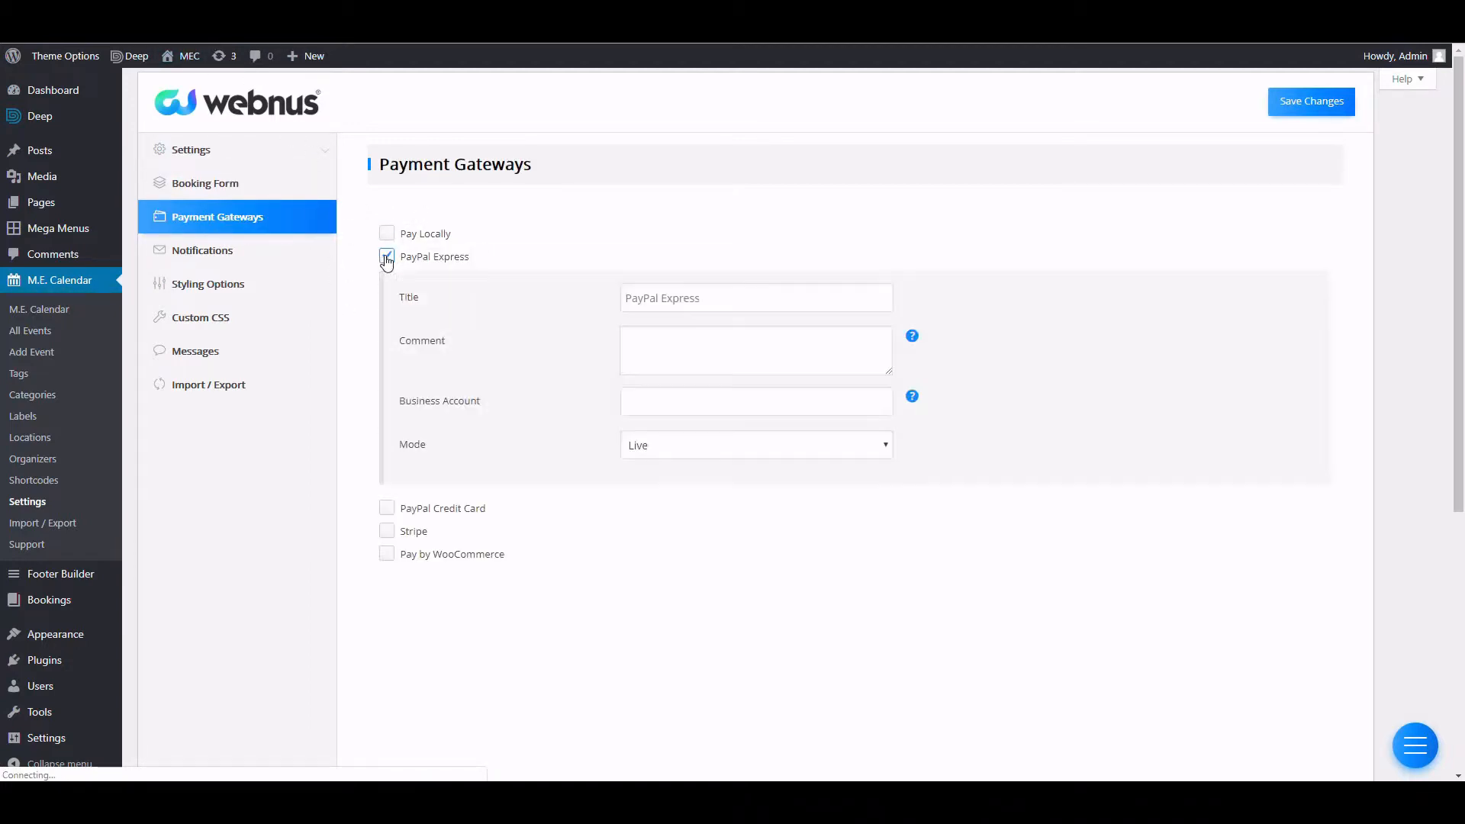
click(386, 257)
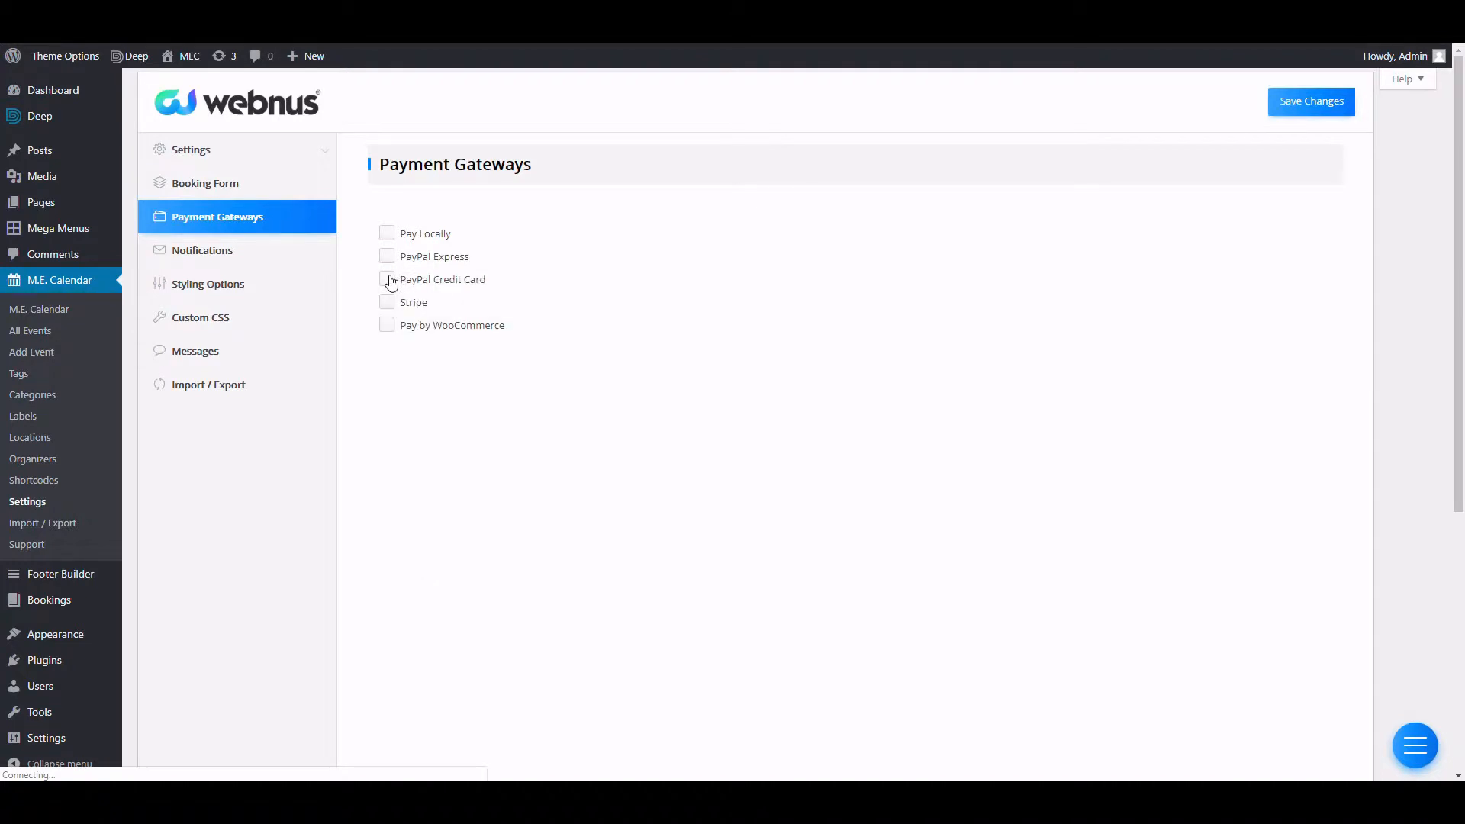
click(388, 280)
click(388, 280)
click(383, 304)
click(384, 303)
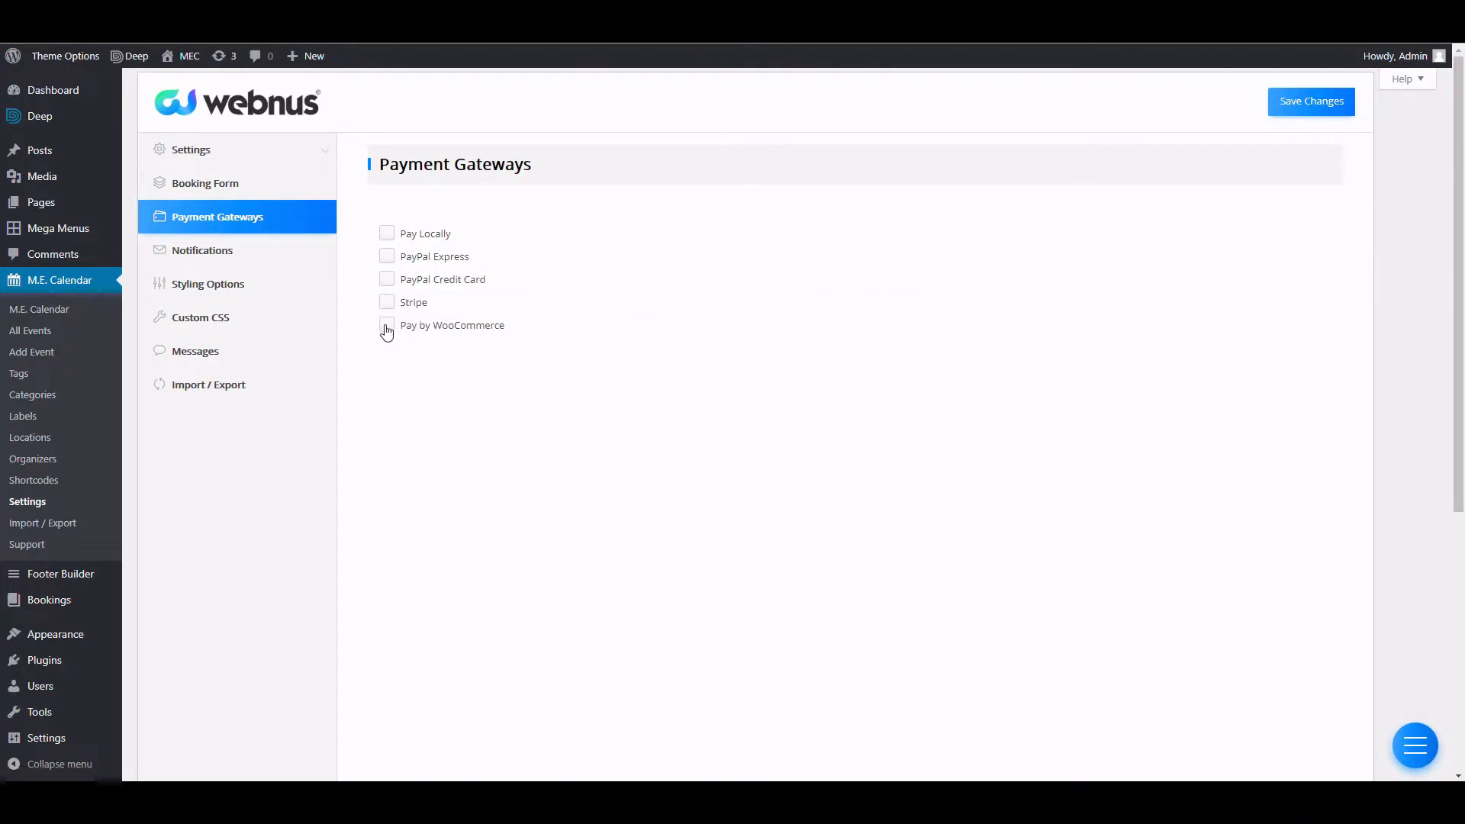
click(387, 329)
drag(419, 380, 739, 398)
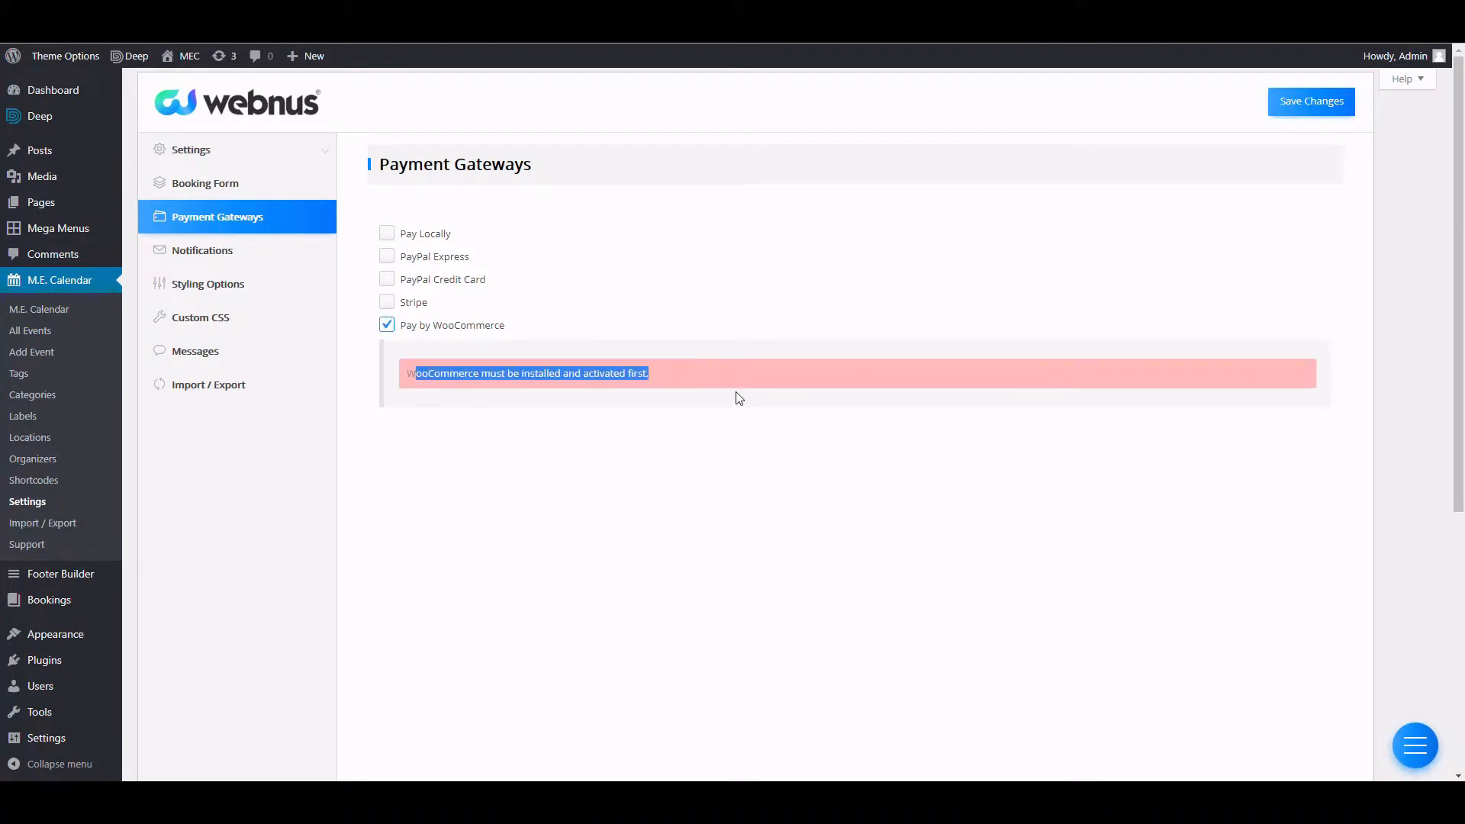
click(561, 391)
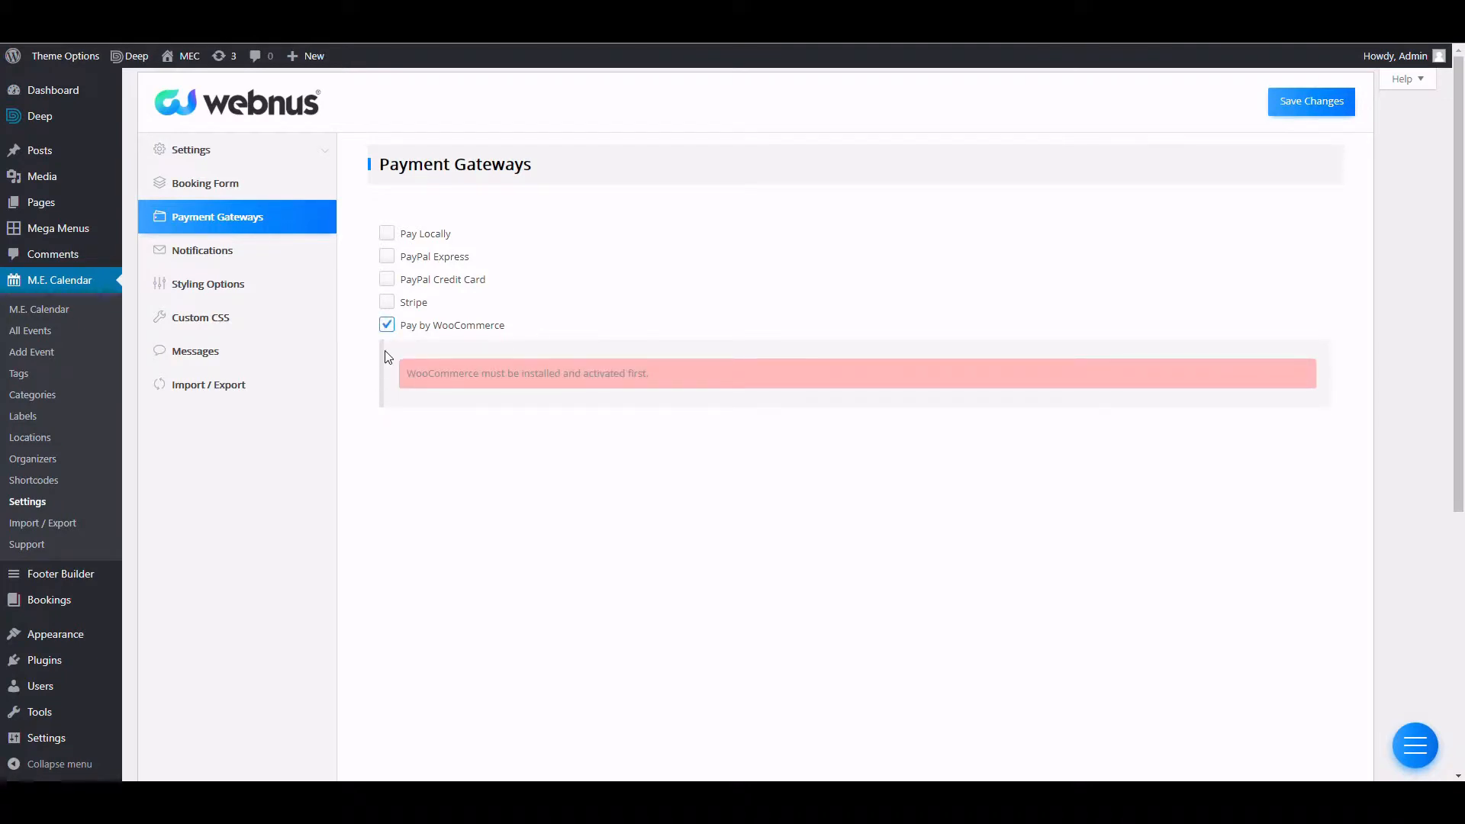
click(388, 327)
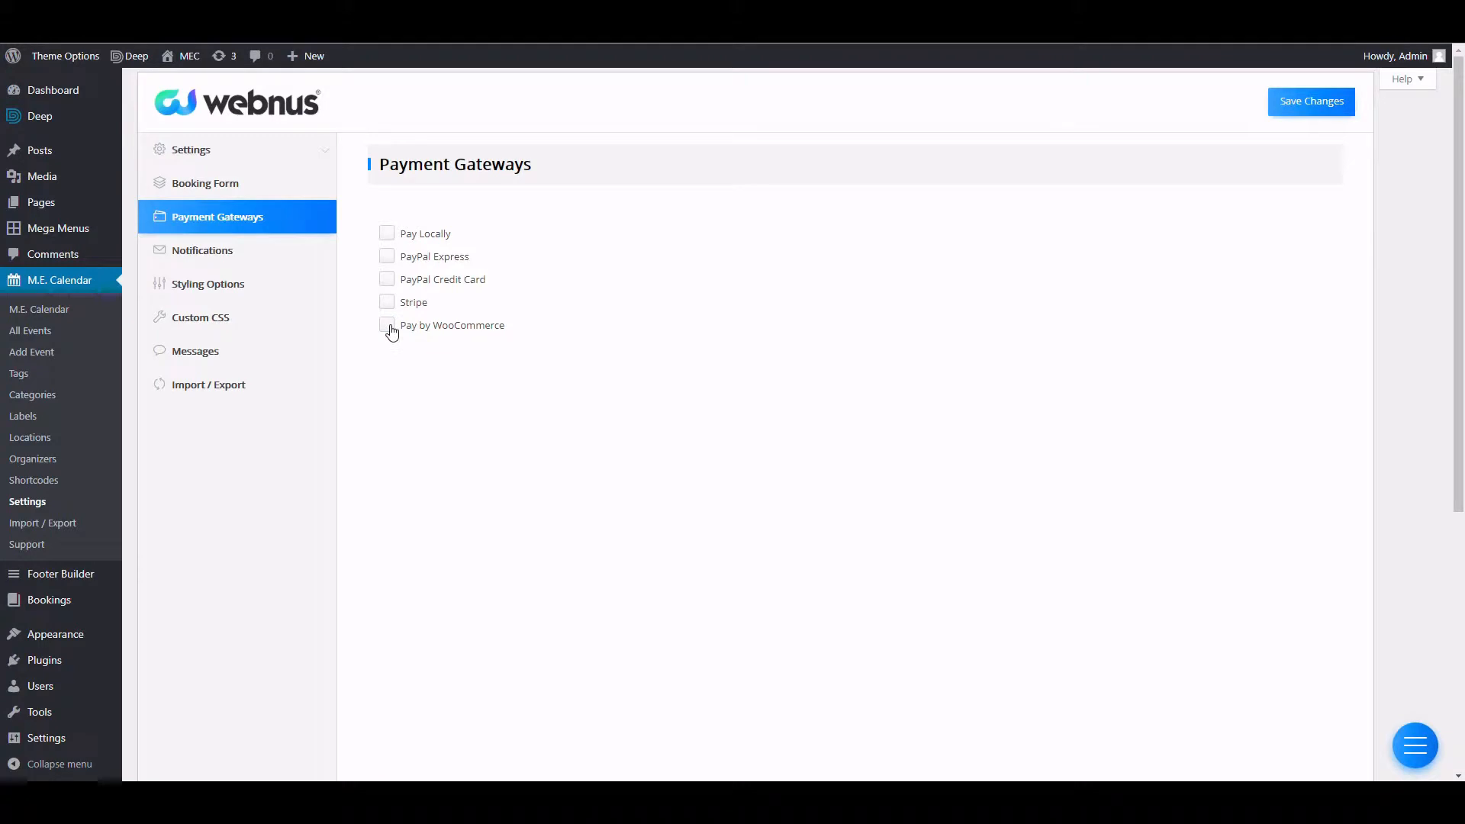
Enable Pay Locally as the only payment gateway, leave its comment empty, and save the gateway settings.
click(387, 235)
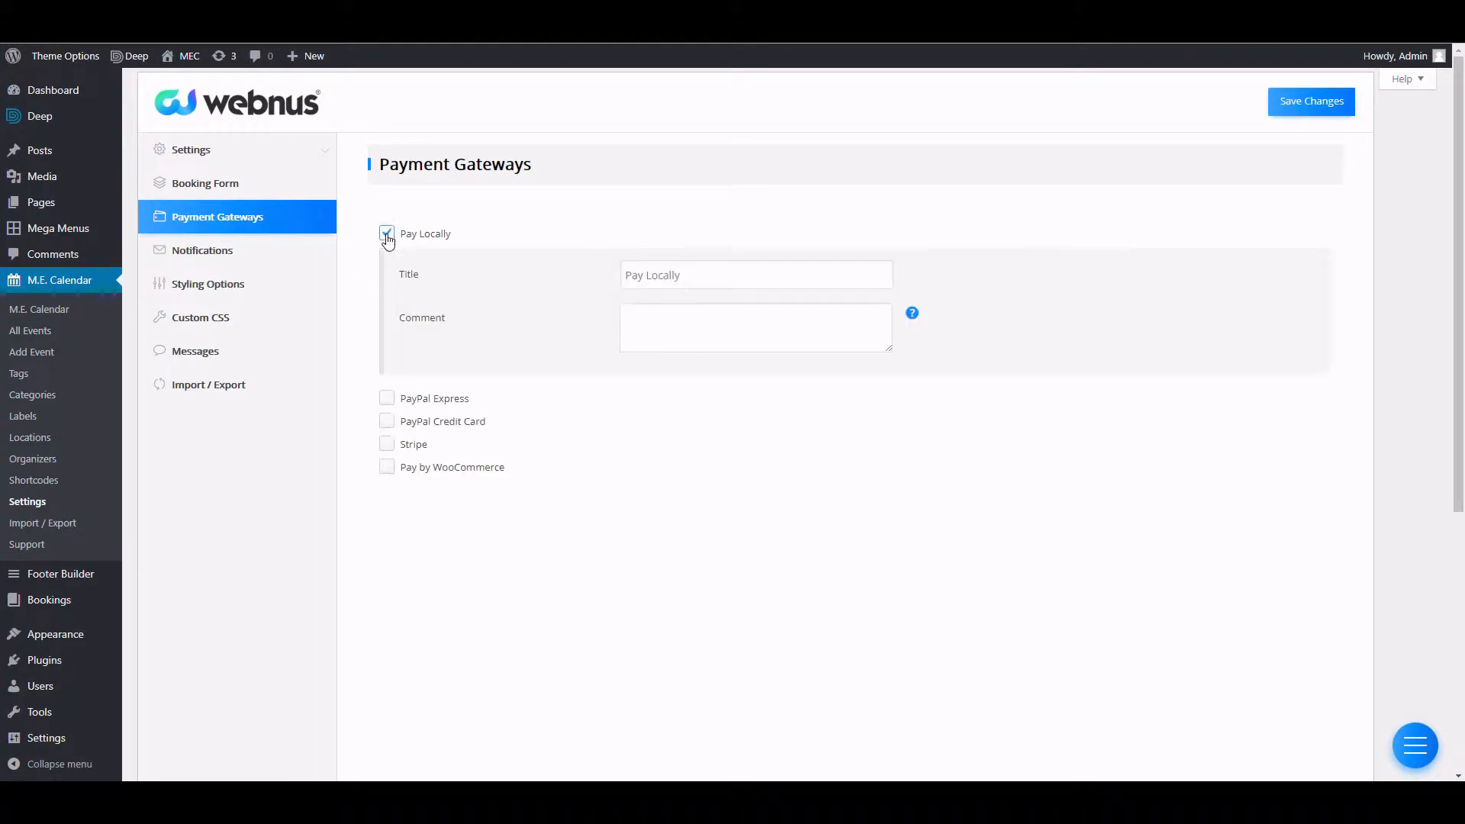
click(725, 329)
mouse_move(916, 320)
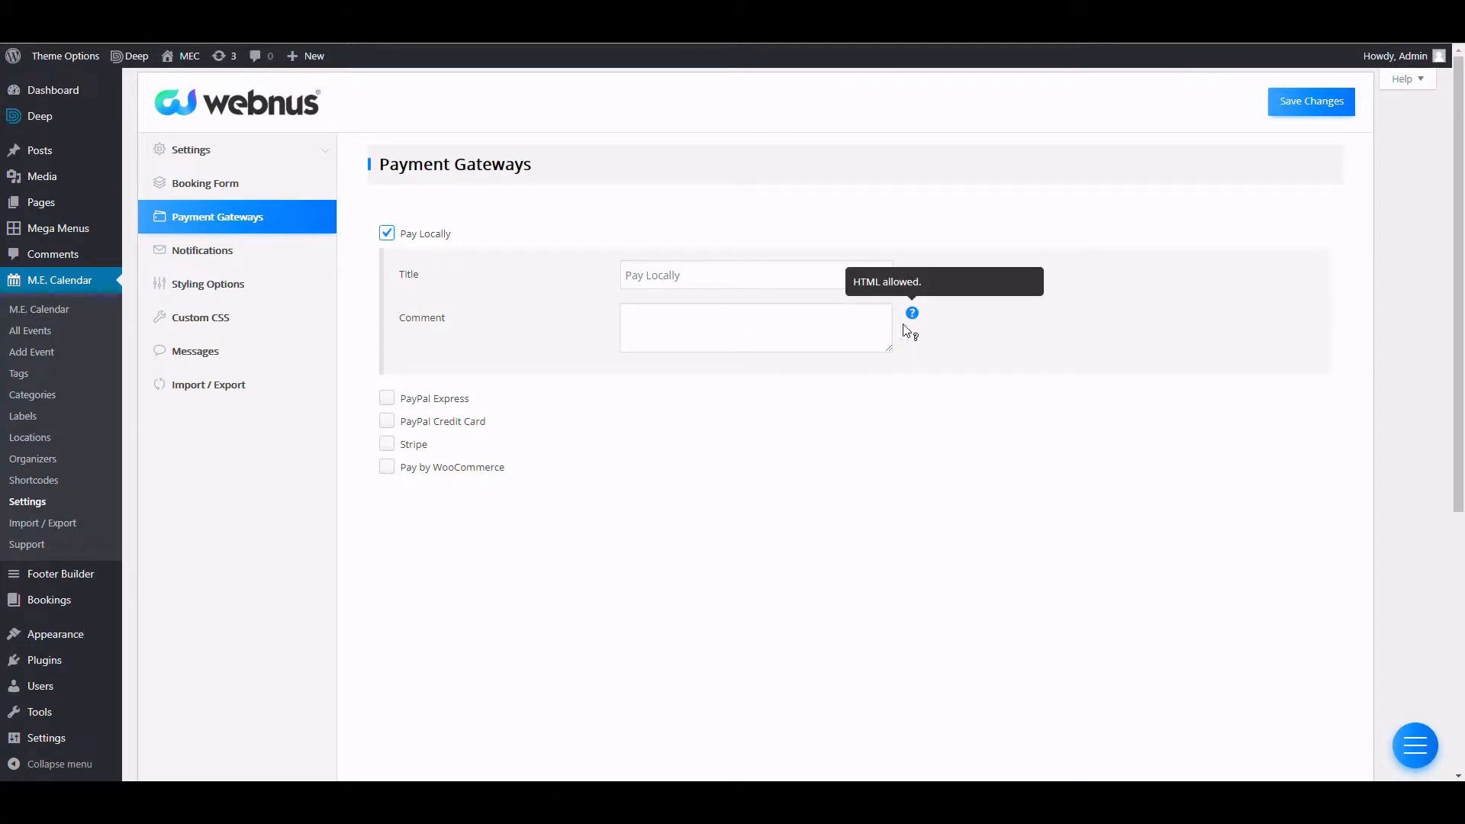
click(627, 325)
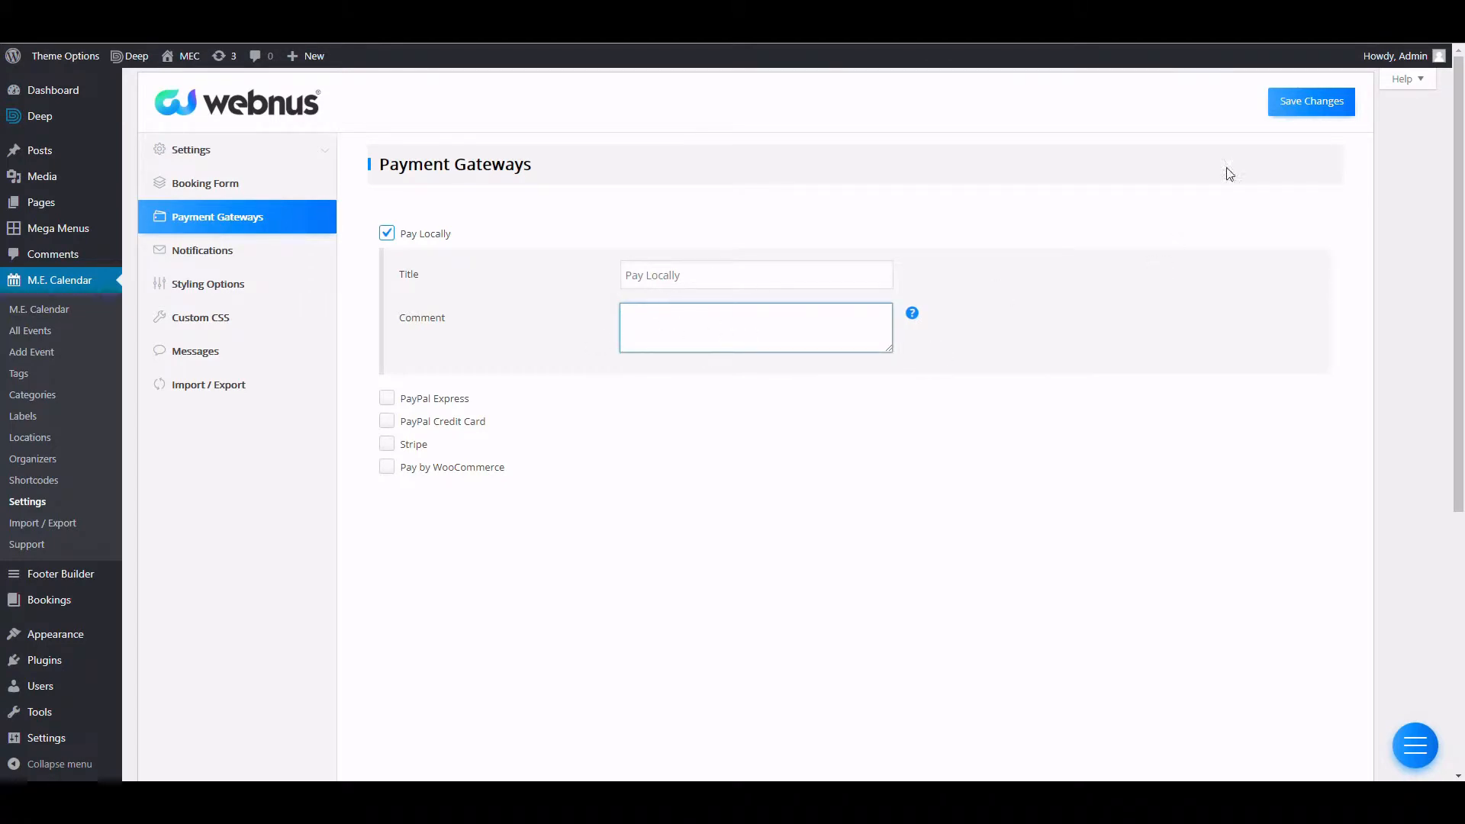
click(1314, 102)
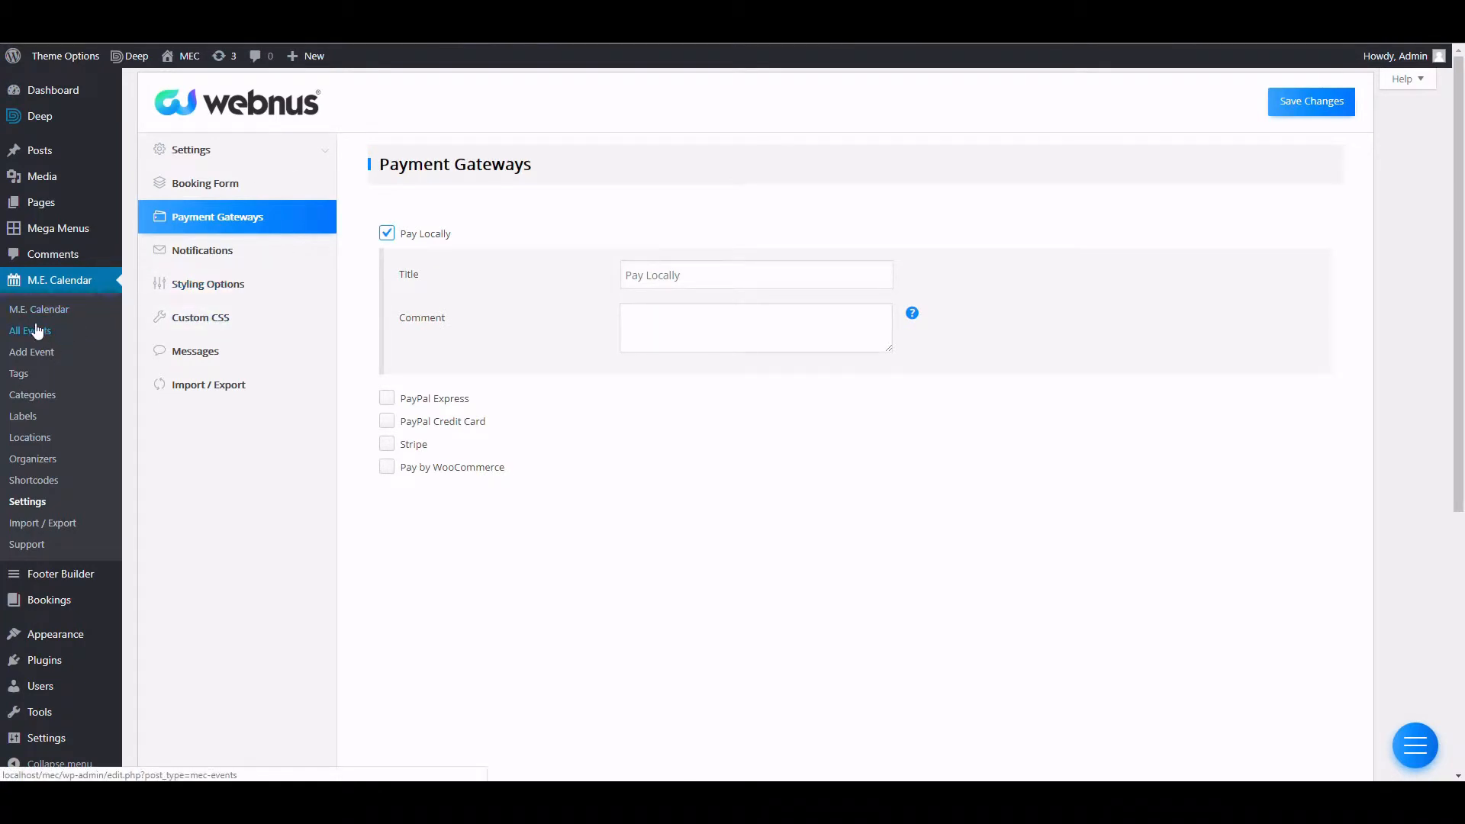
Open the event Learn How To Start Volleyball for editing from the list of all events.
click(36, 330)
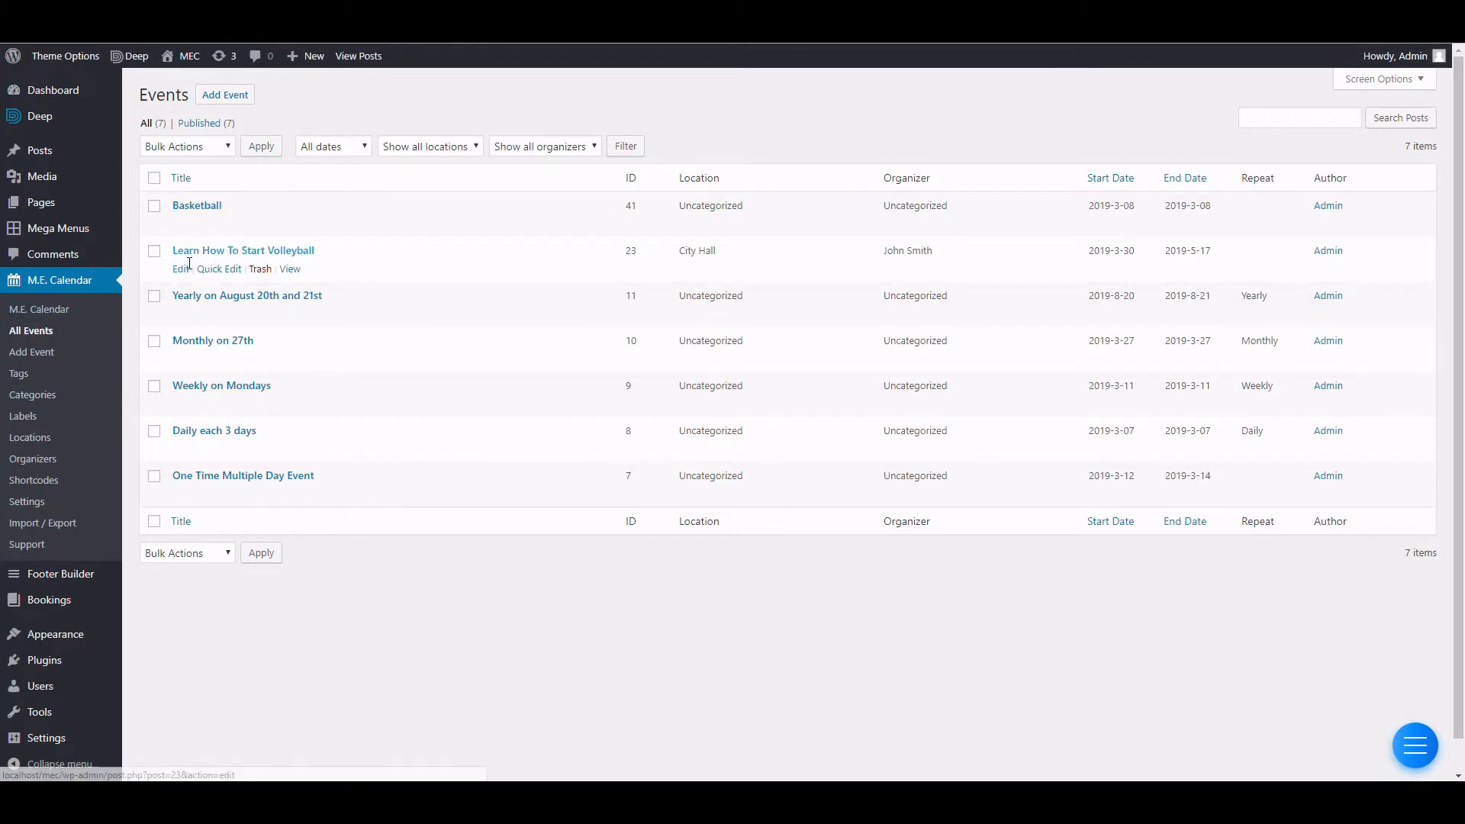
click(181, 269)
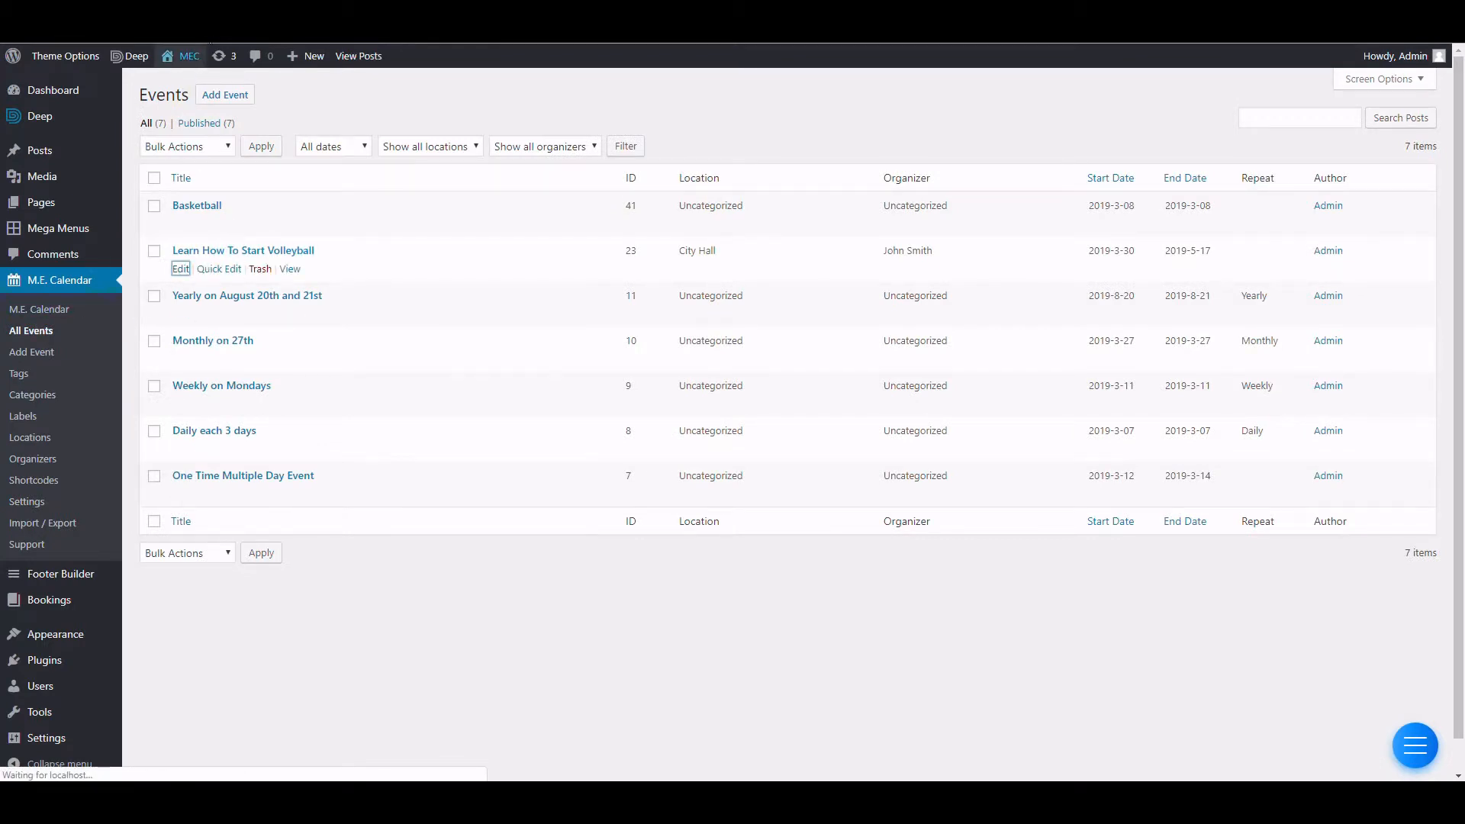
scroll(385, 251, down, 5)
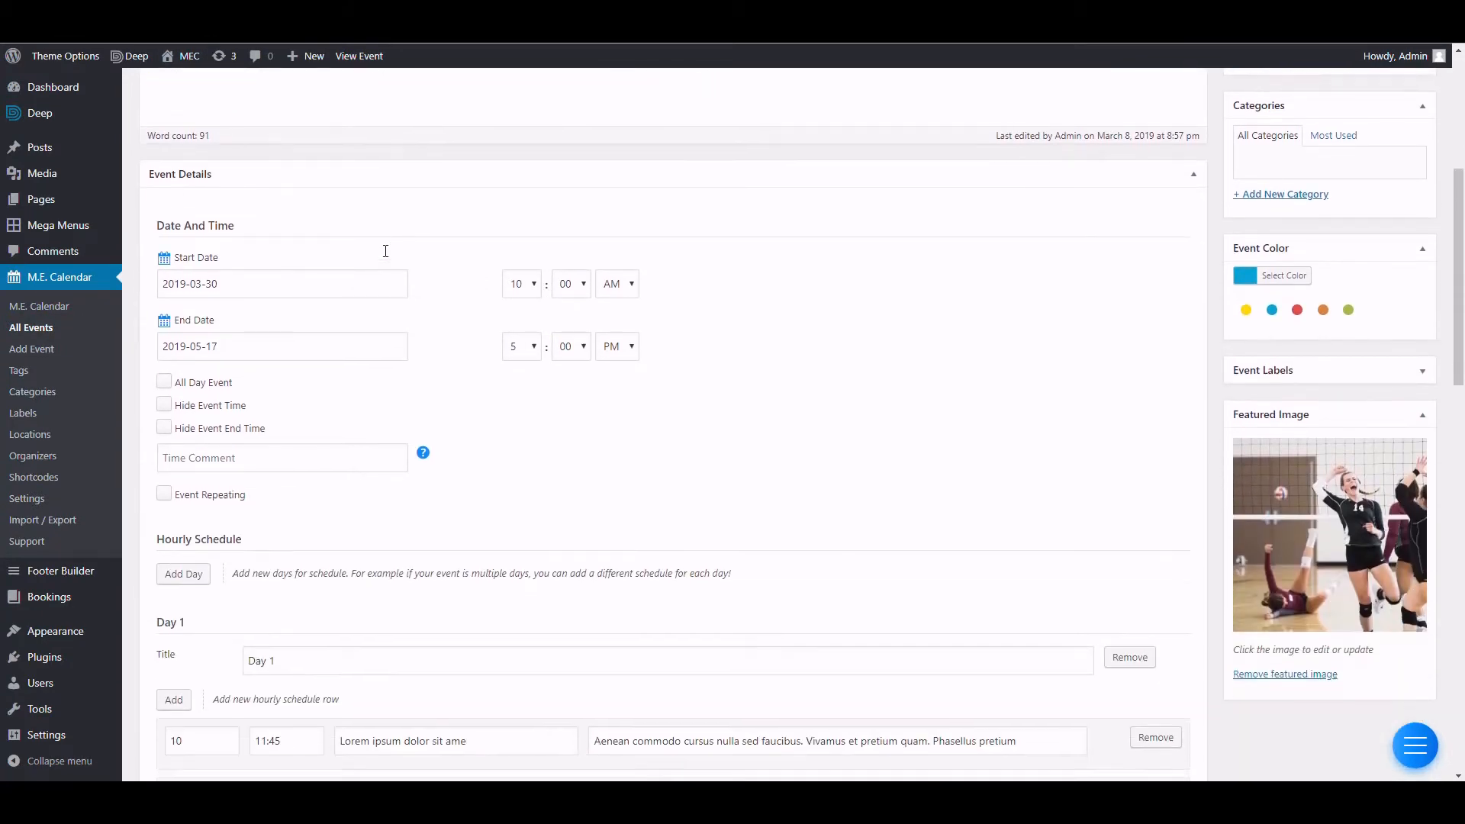
scroll(386, 251, down, 3)
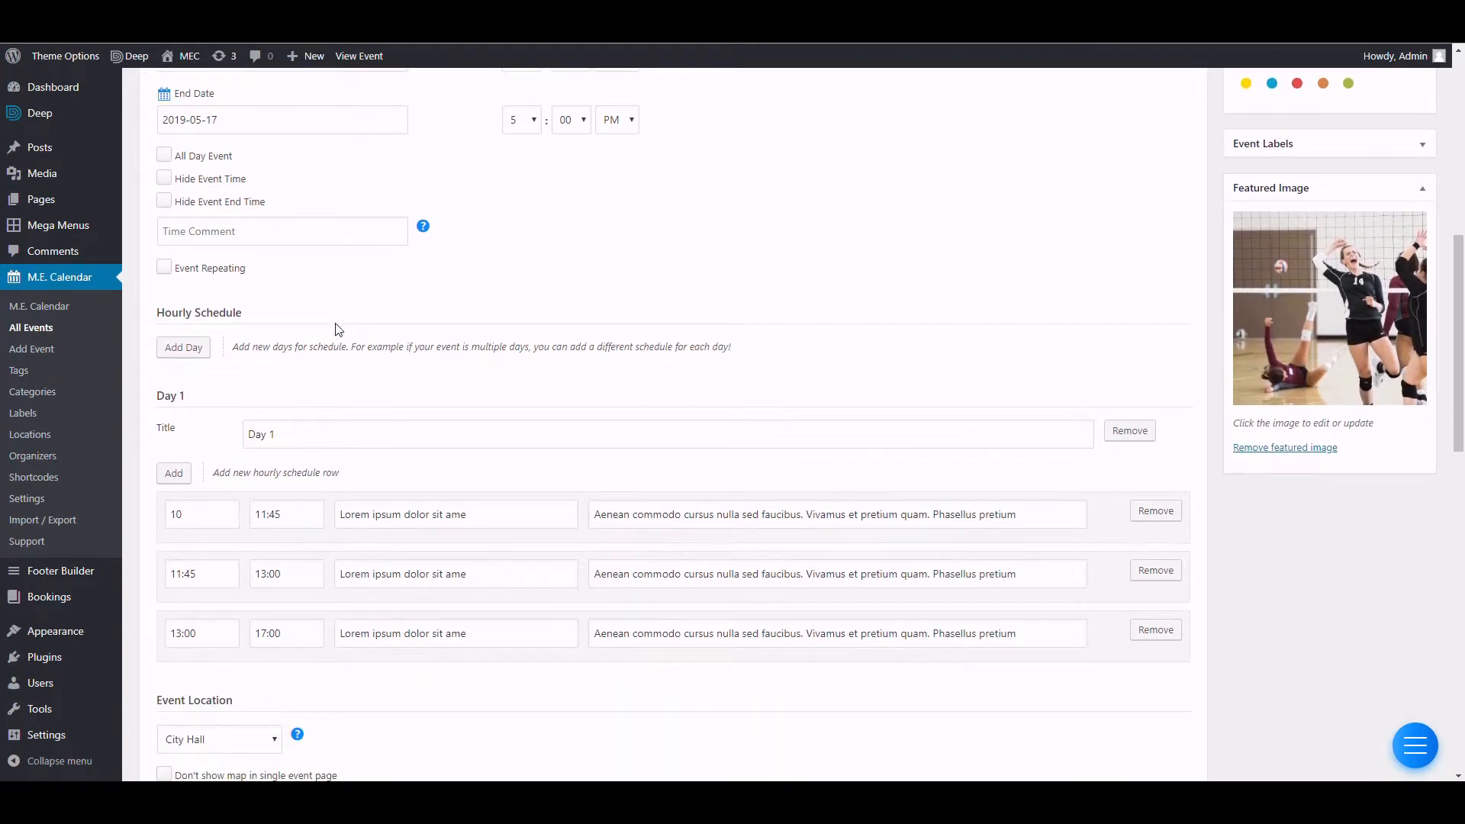
scroll(429, 347, down, 2)
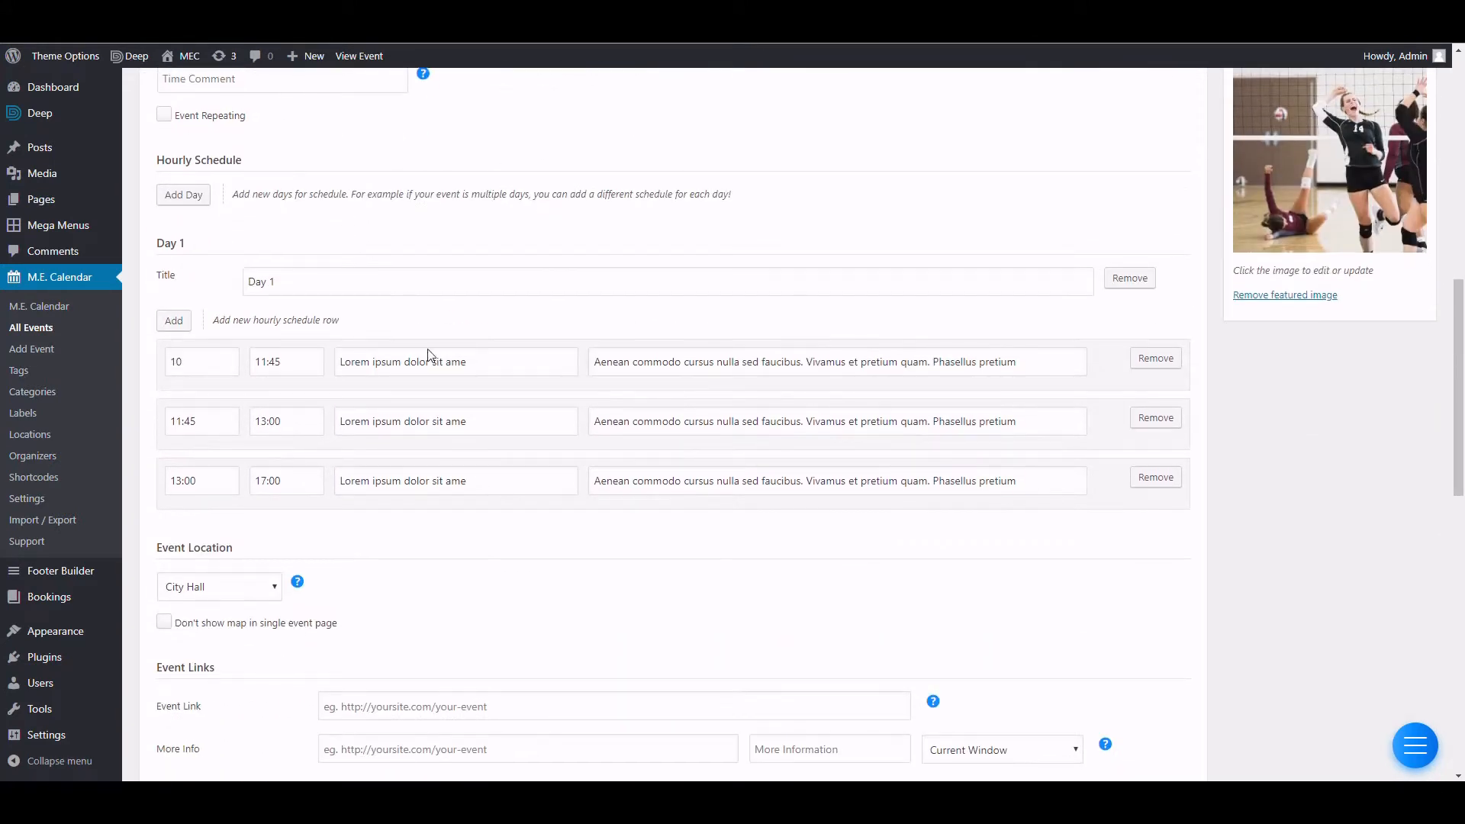
Examine the event's location, links, organizer and cost settings down to the Booking section.
scroll(278, 385, down, 4)
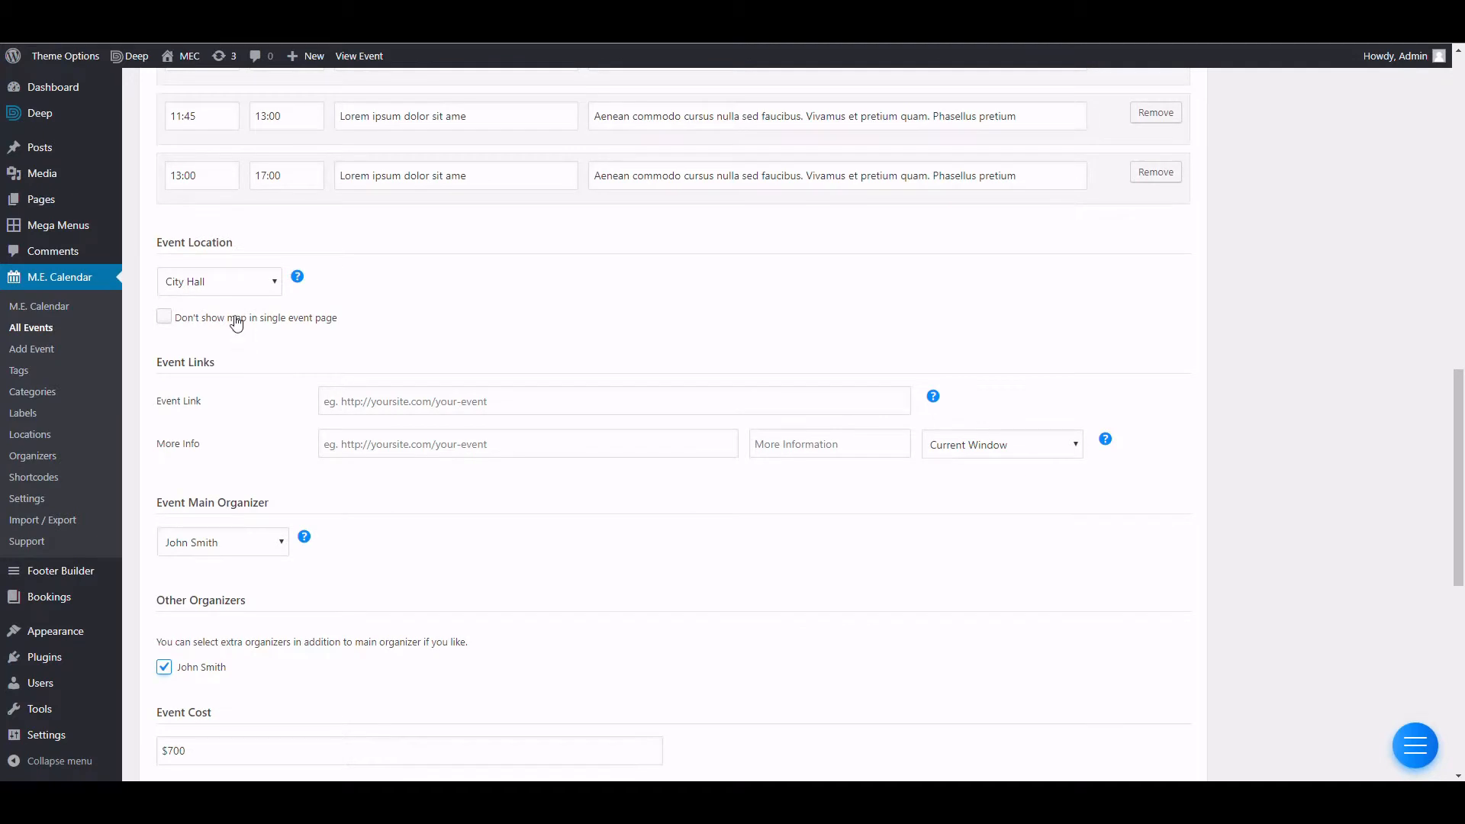
scroll(211, 339, down, 4)
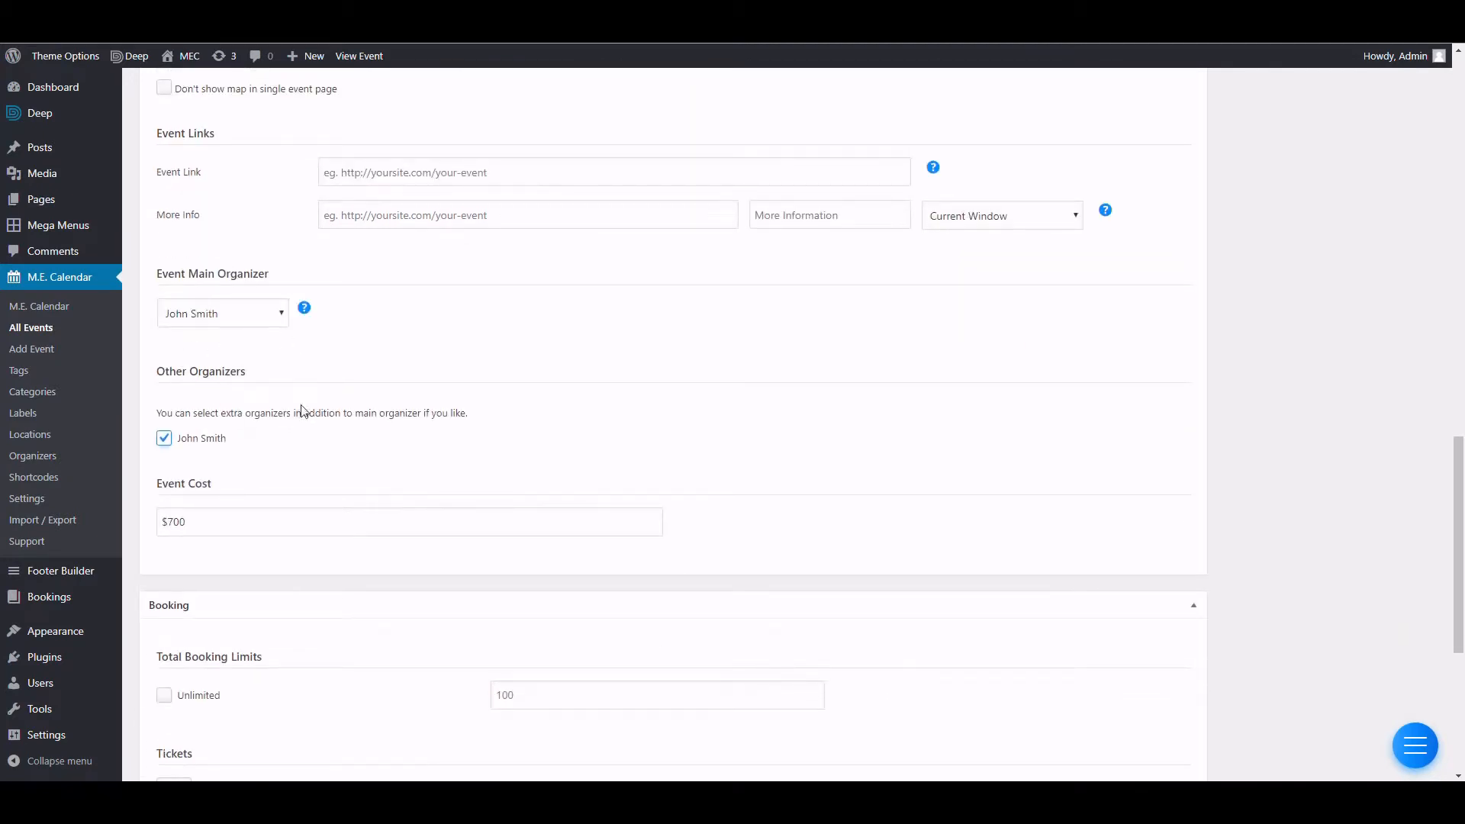
scroll(214, 358, down, 2)
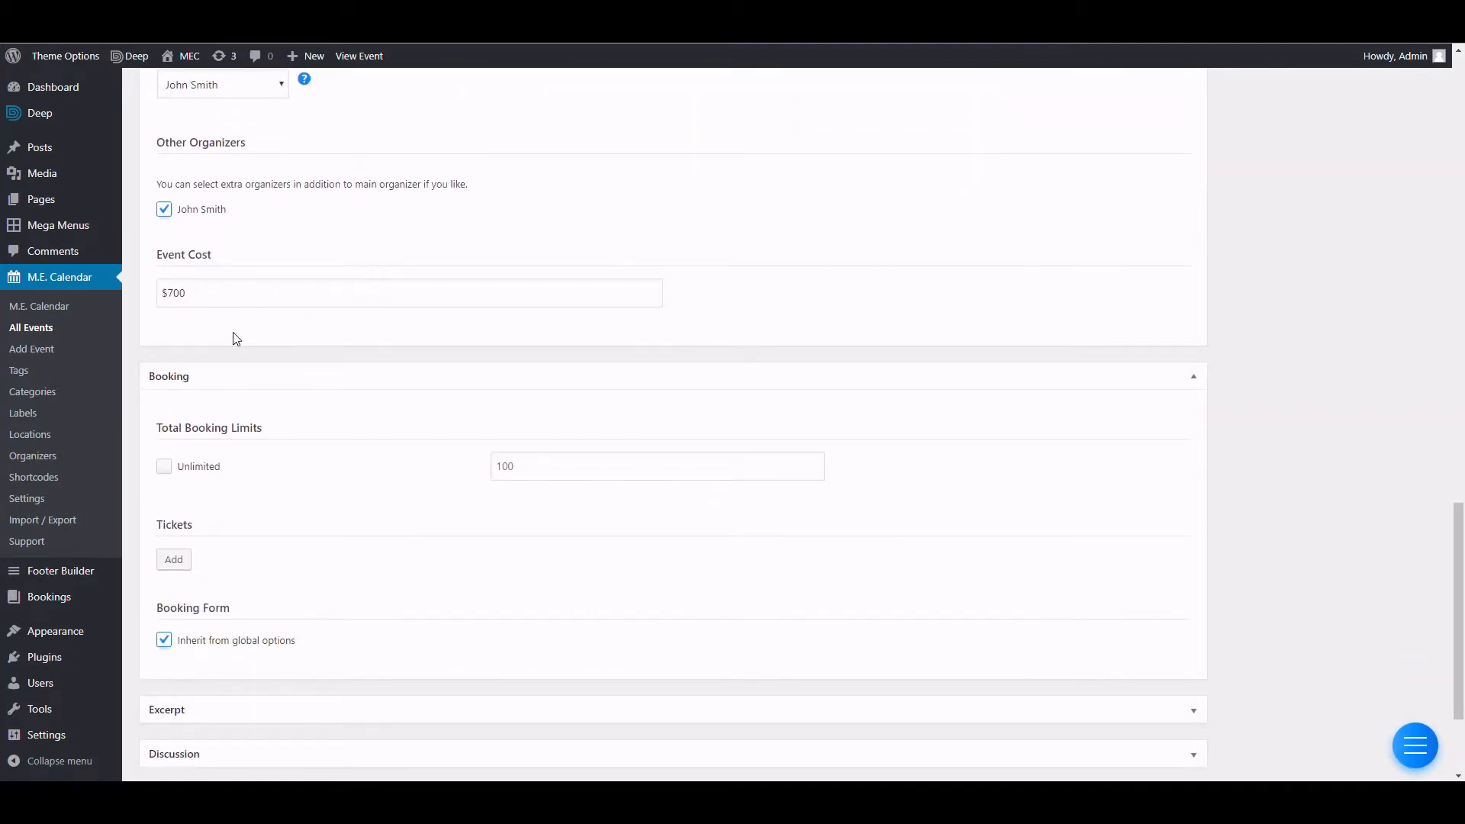
click(194, 290)
drag(157, 254, 239, 262)
click(239, 295)
scroll(252, 309, down, 2)
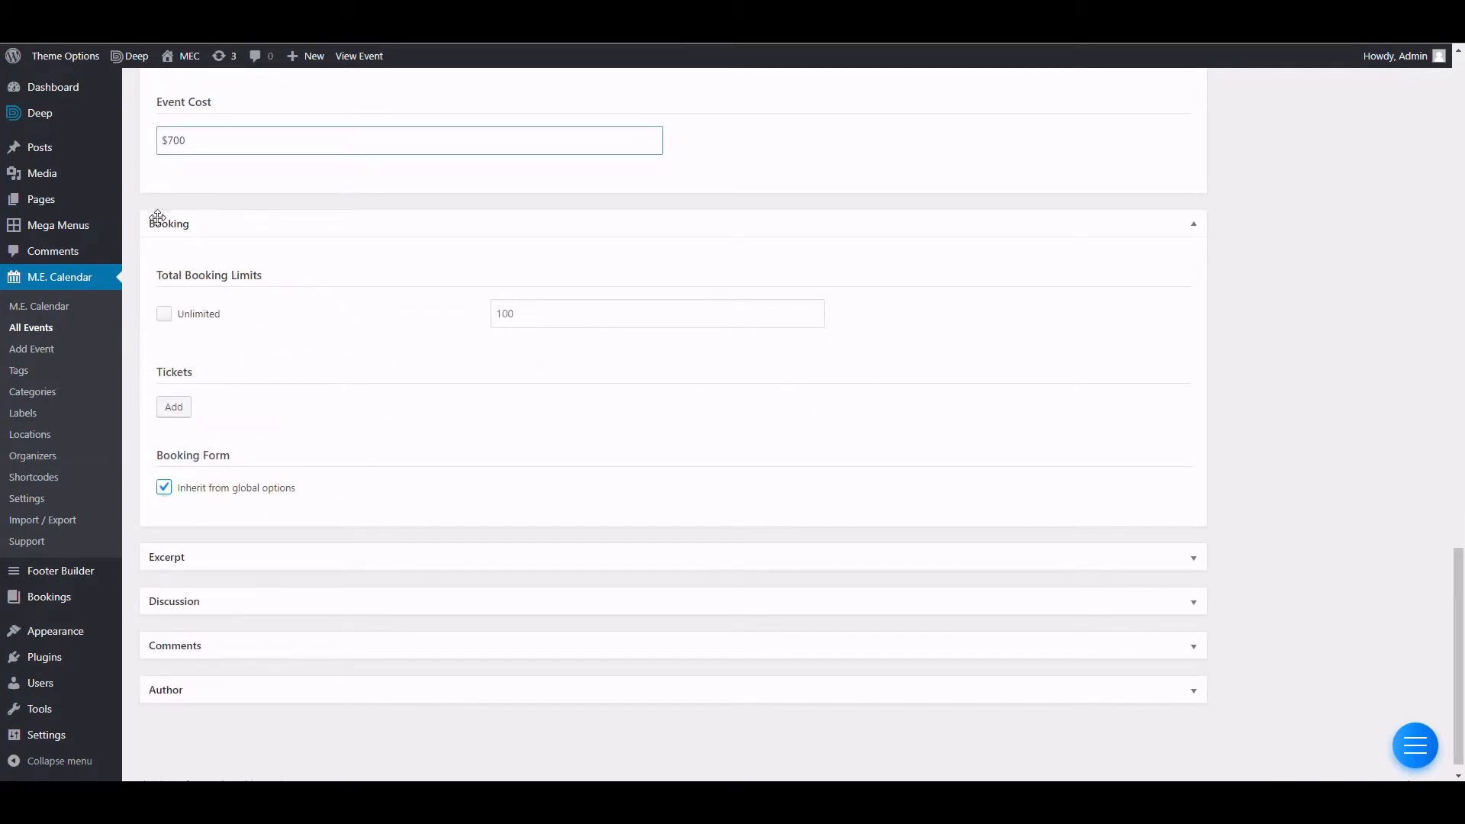
click(219, 227)
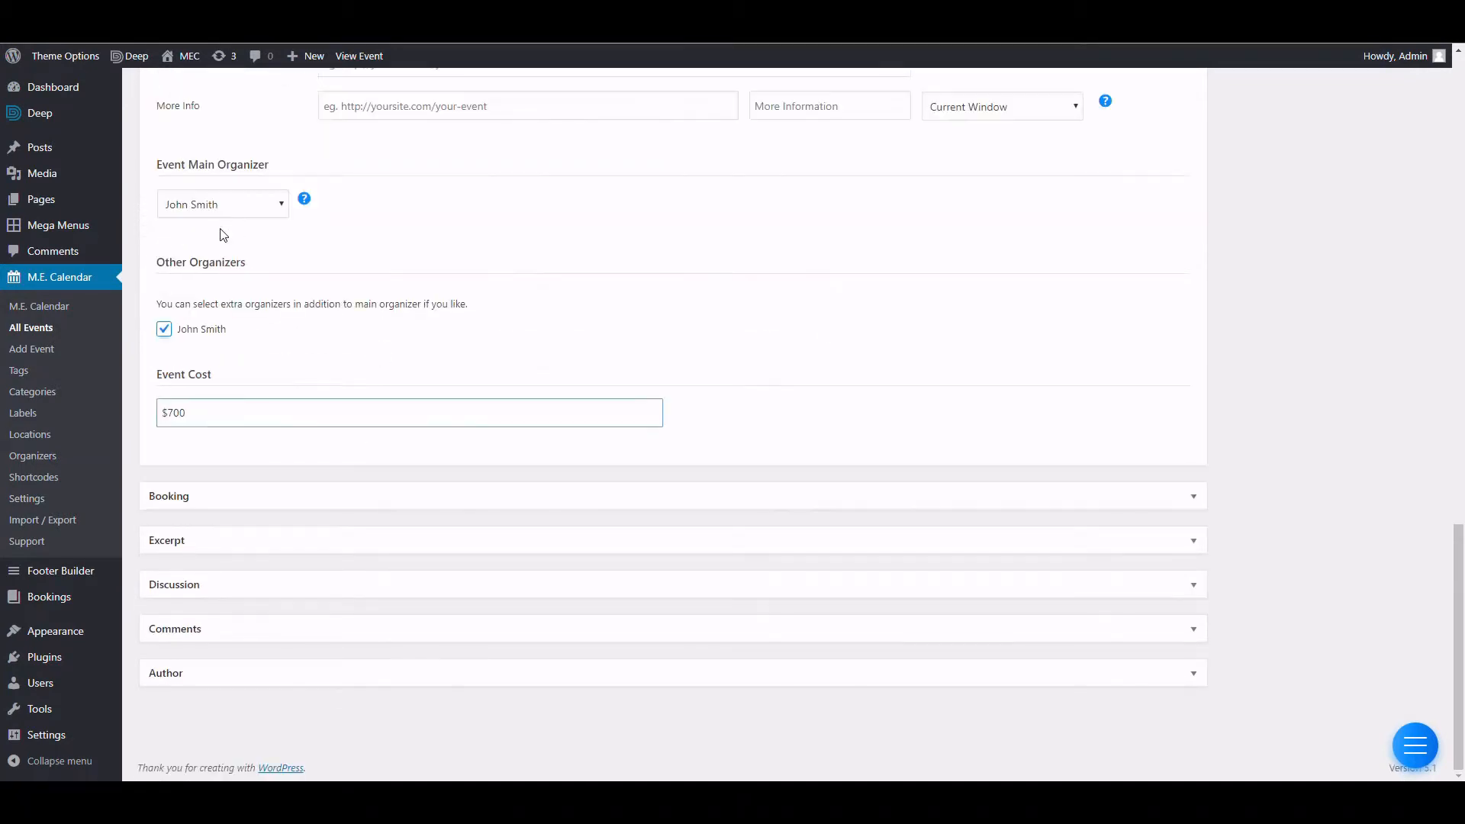
click(227, 491)
scroll(226, 490, down, 3)
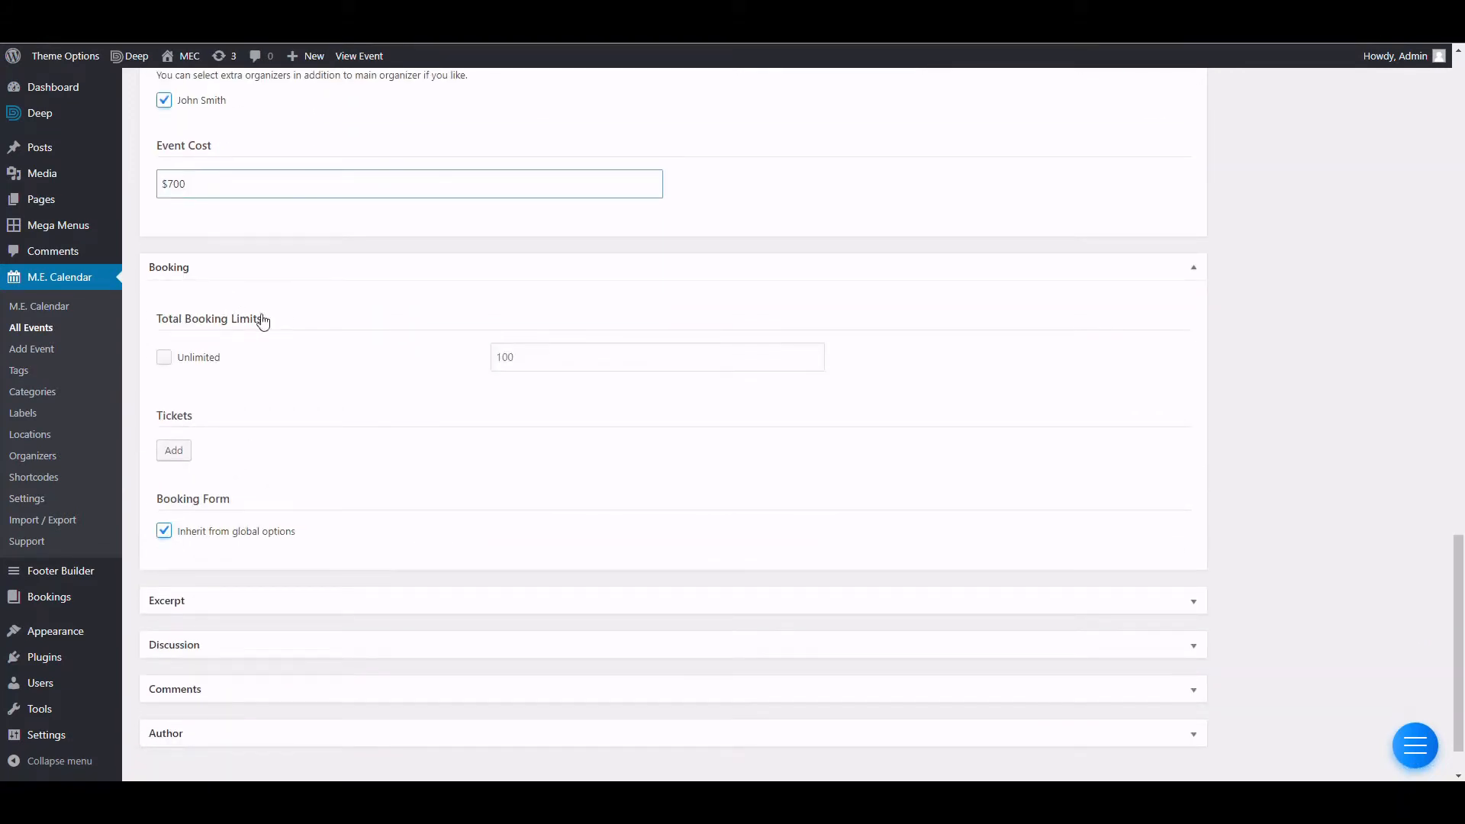
Set the event's total booking limit to 150 instead of unlimited.
drag(284, 319, 174, 348)
click(527, 371)
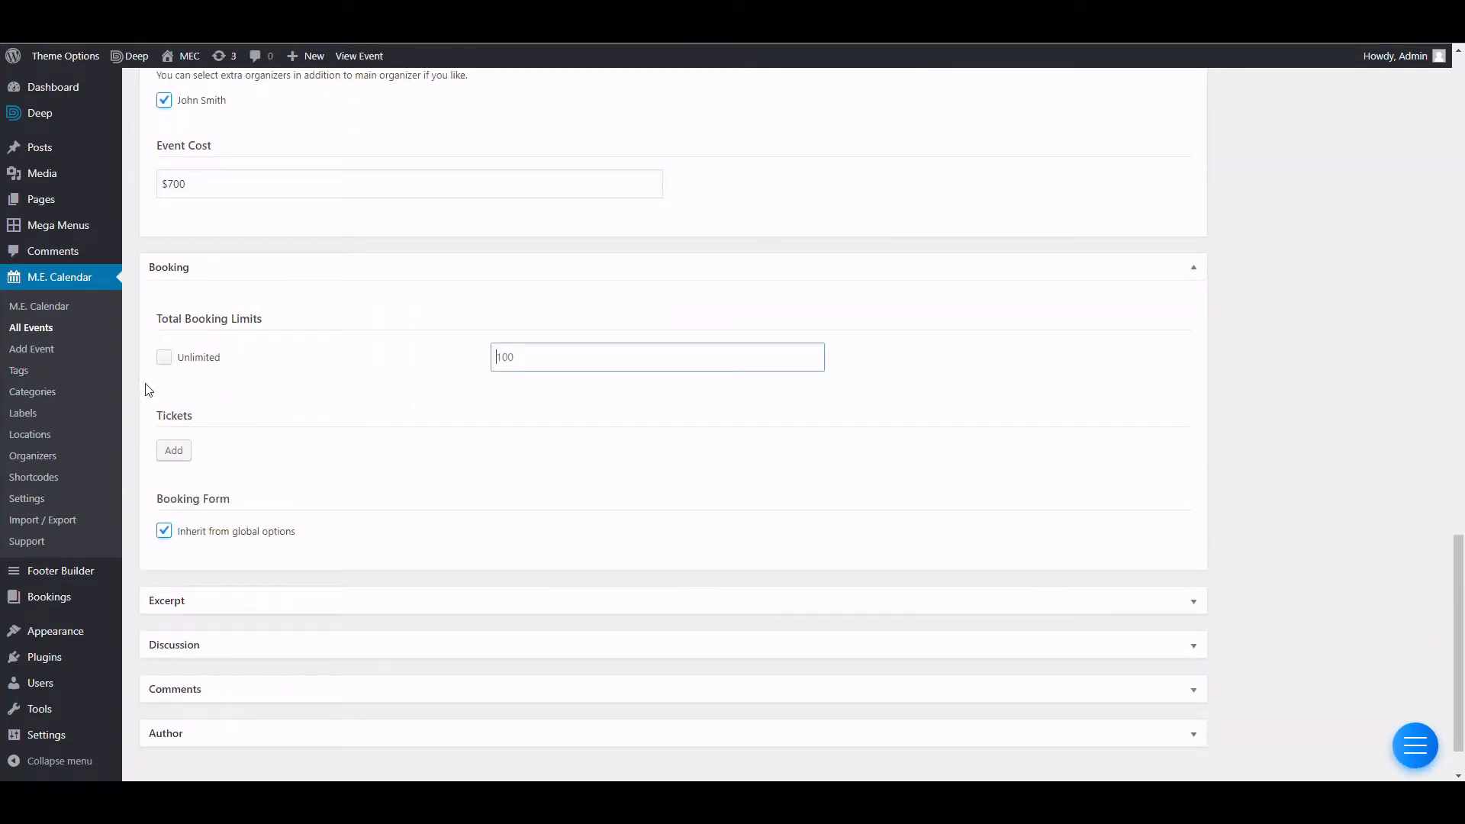
click(167, 359)
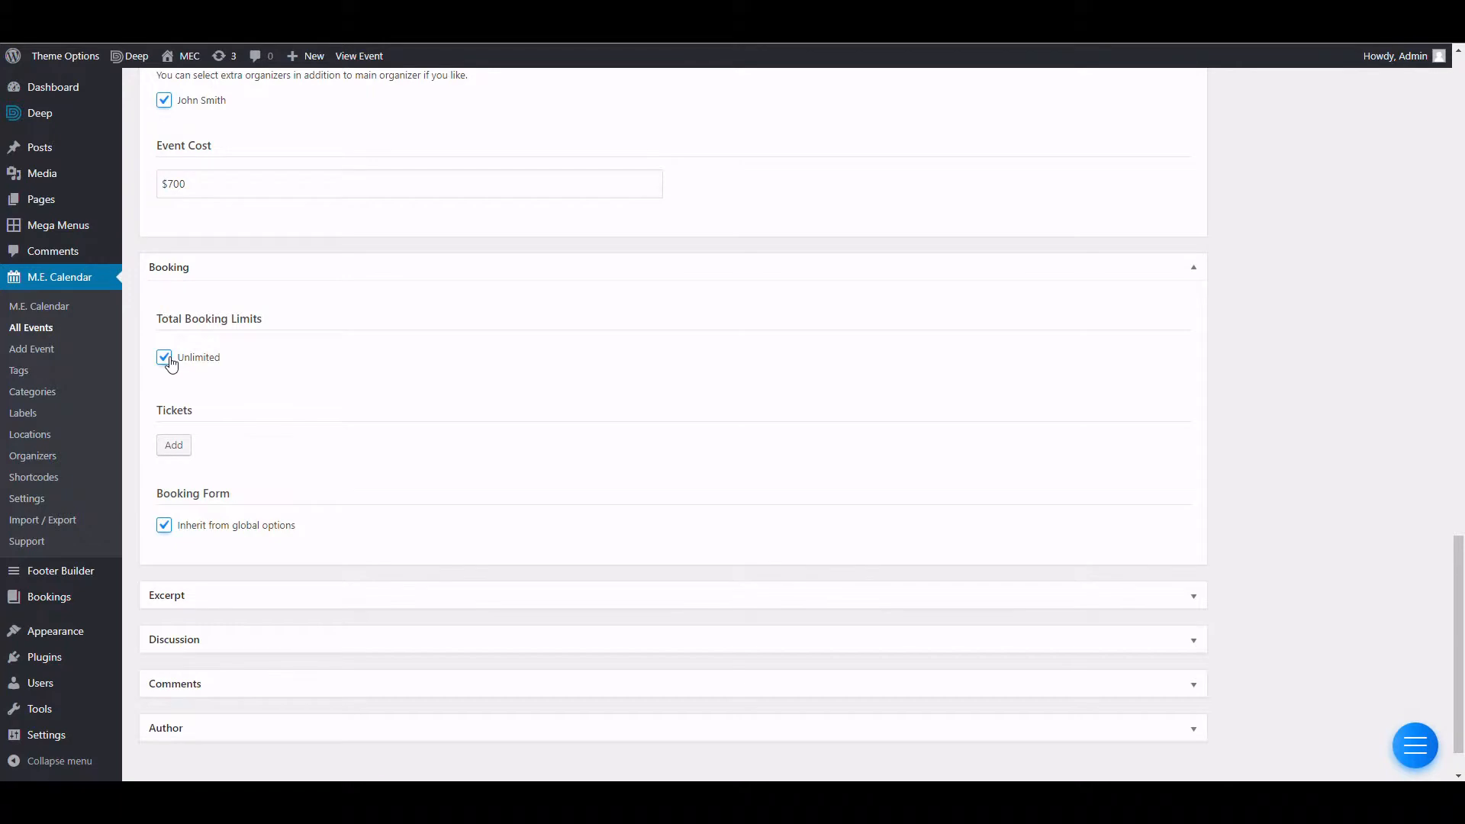
click(165, 358)
click(598, 363)
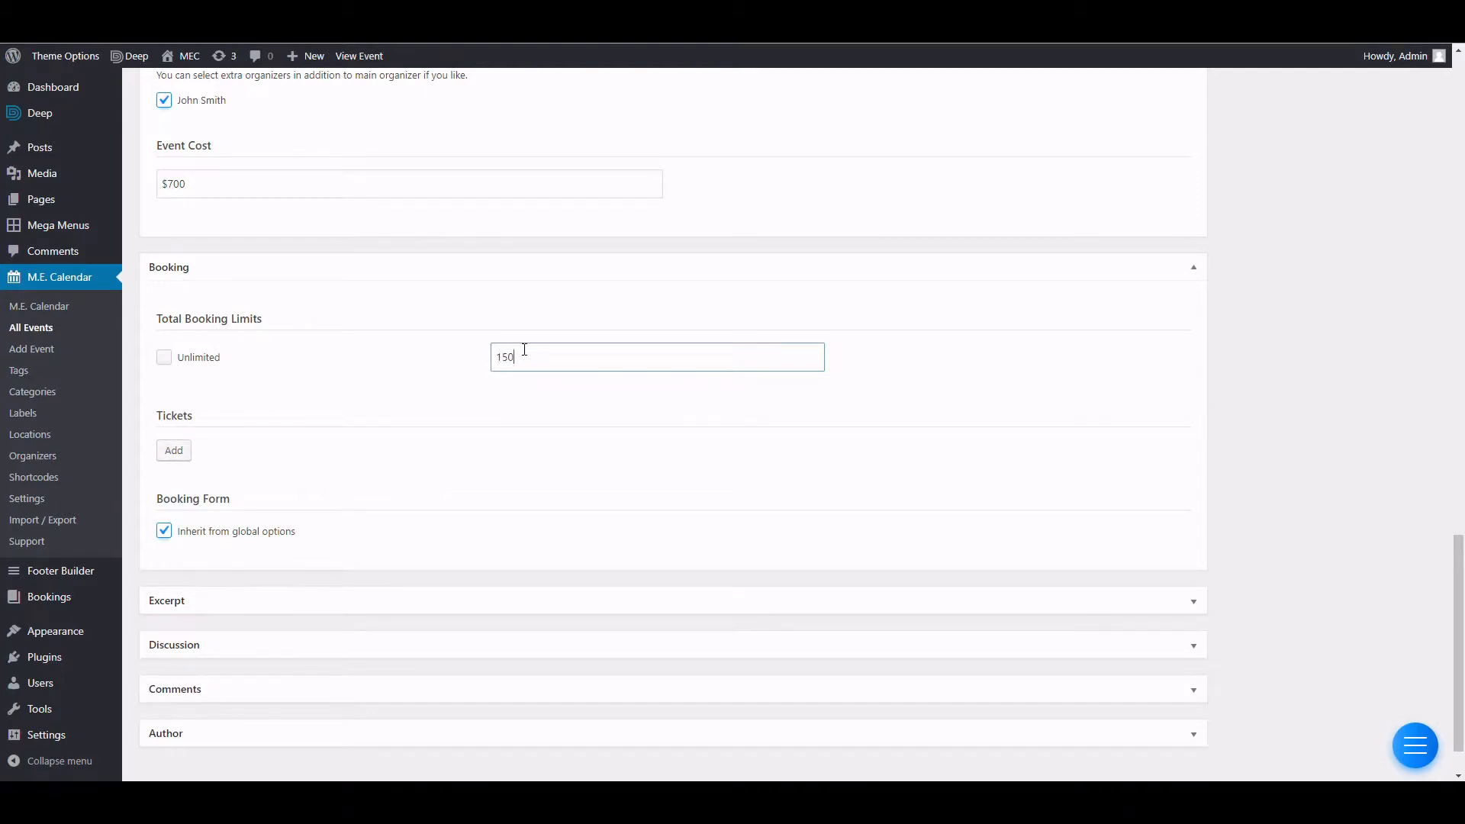
Add a ticket to the event's booking settings and name it Sample Ticket.
click(174, 451)
scroll(448, 514, down, 2)
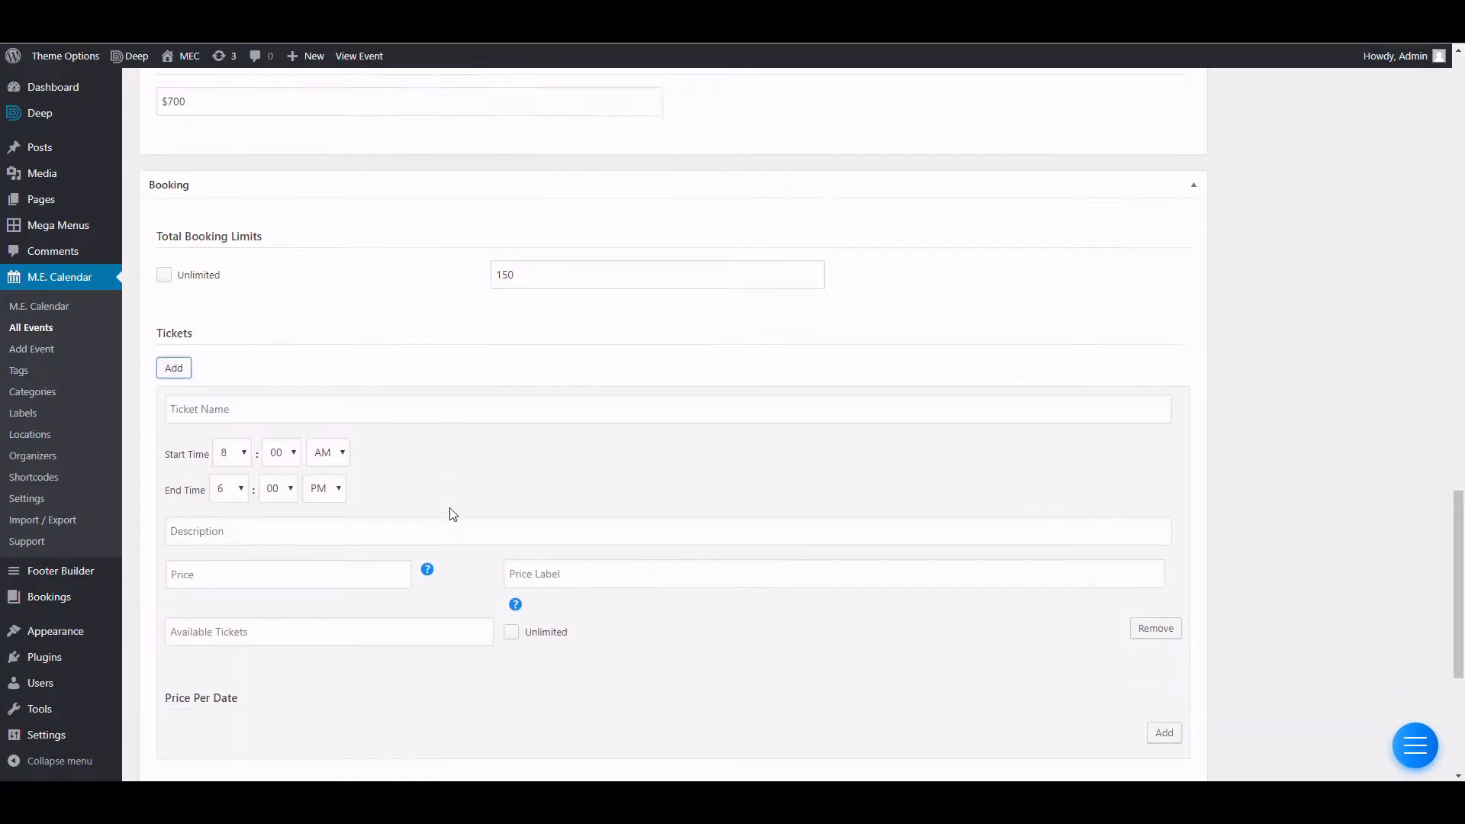
click(246, 392)
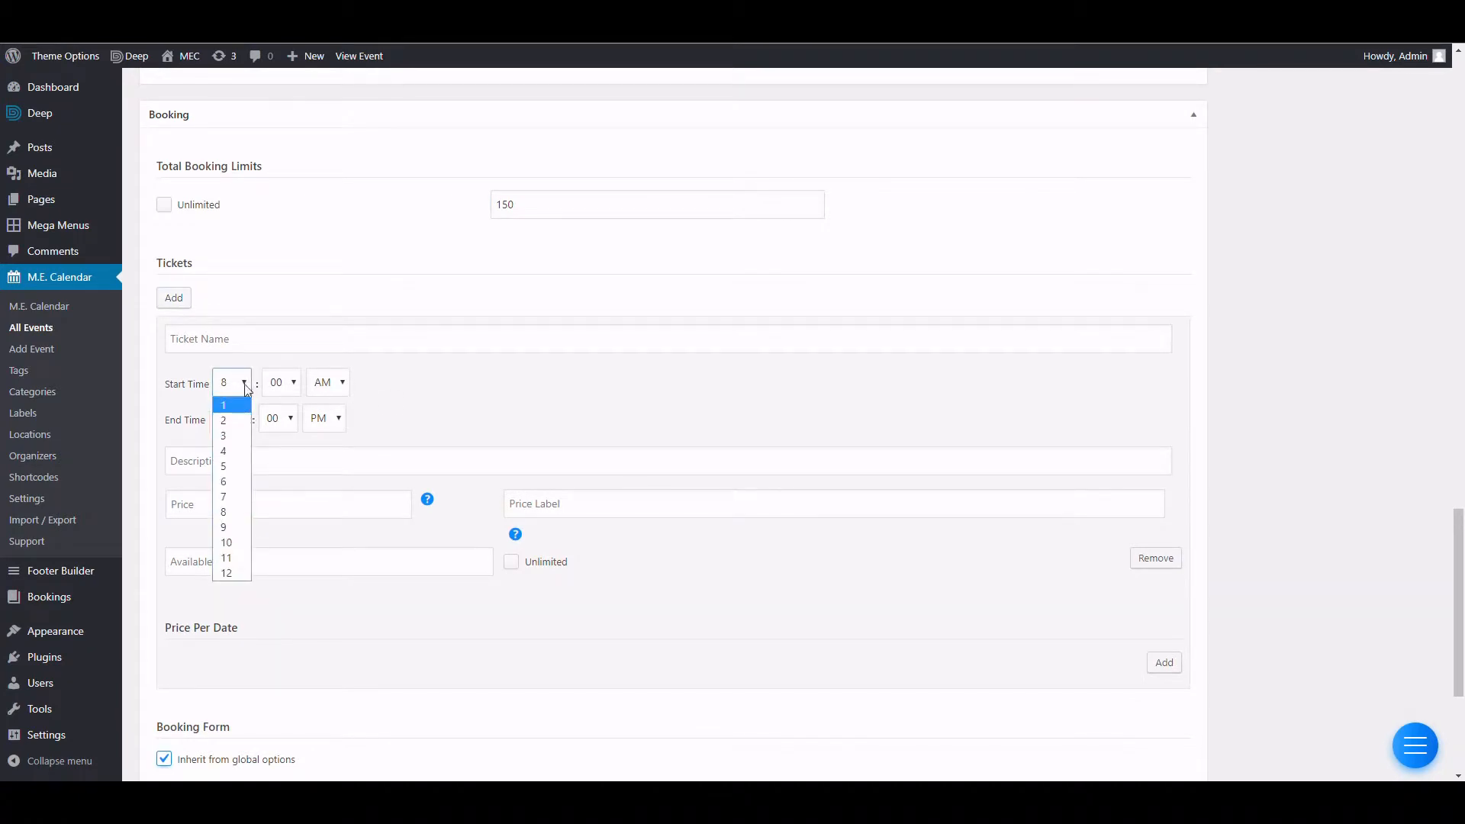
click(266, 333)
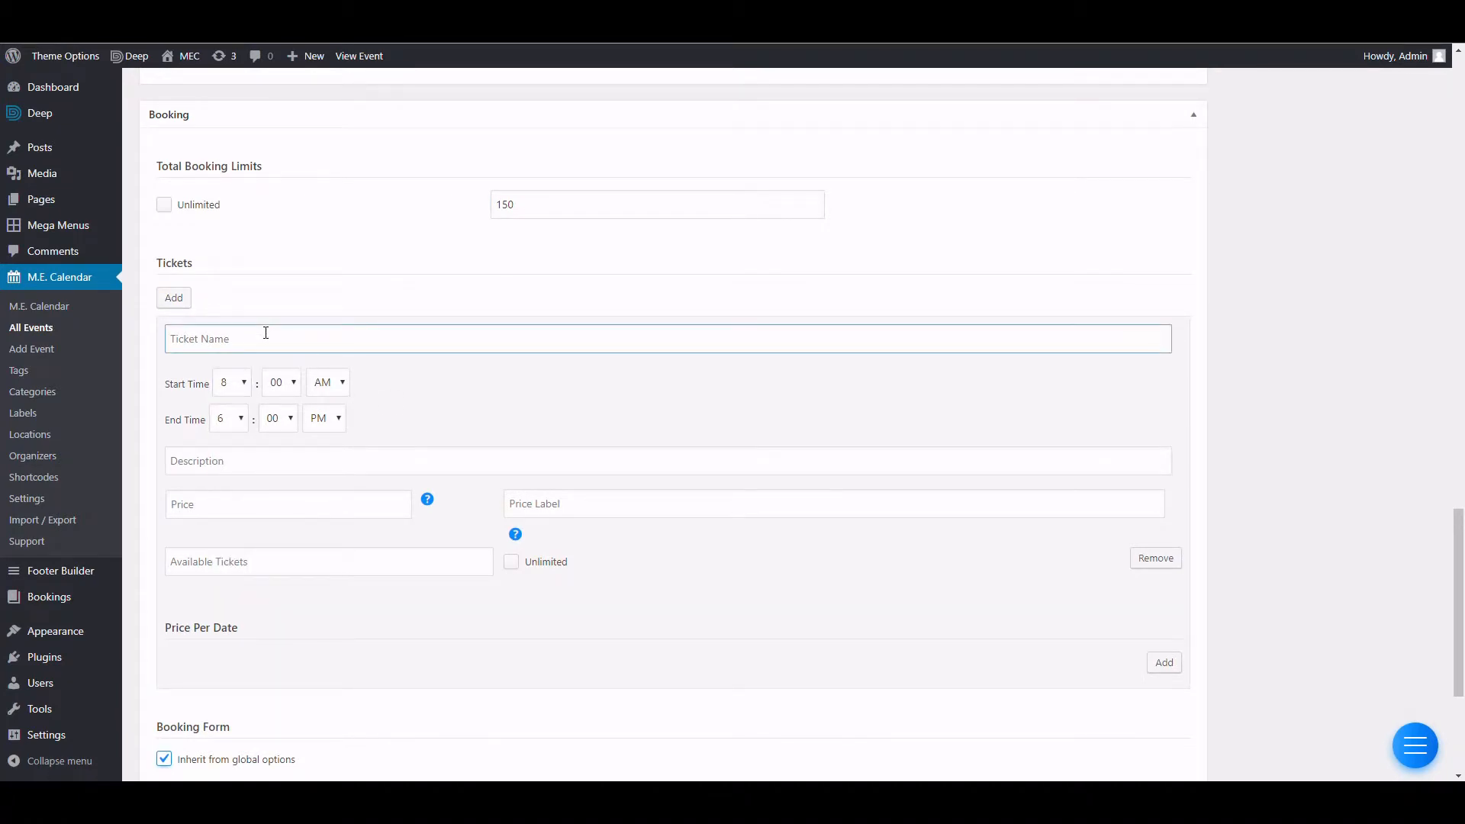
text(Sample Ticket)
Set the ticket's start time to 9:00 AM and its end time to 2:30 PM.
double_click(198, 383)
click(242, 383)
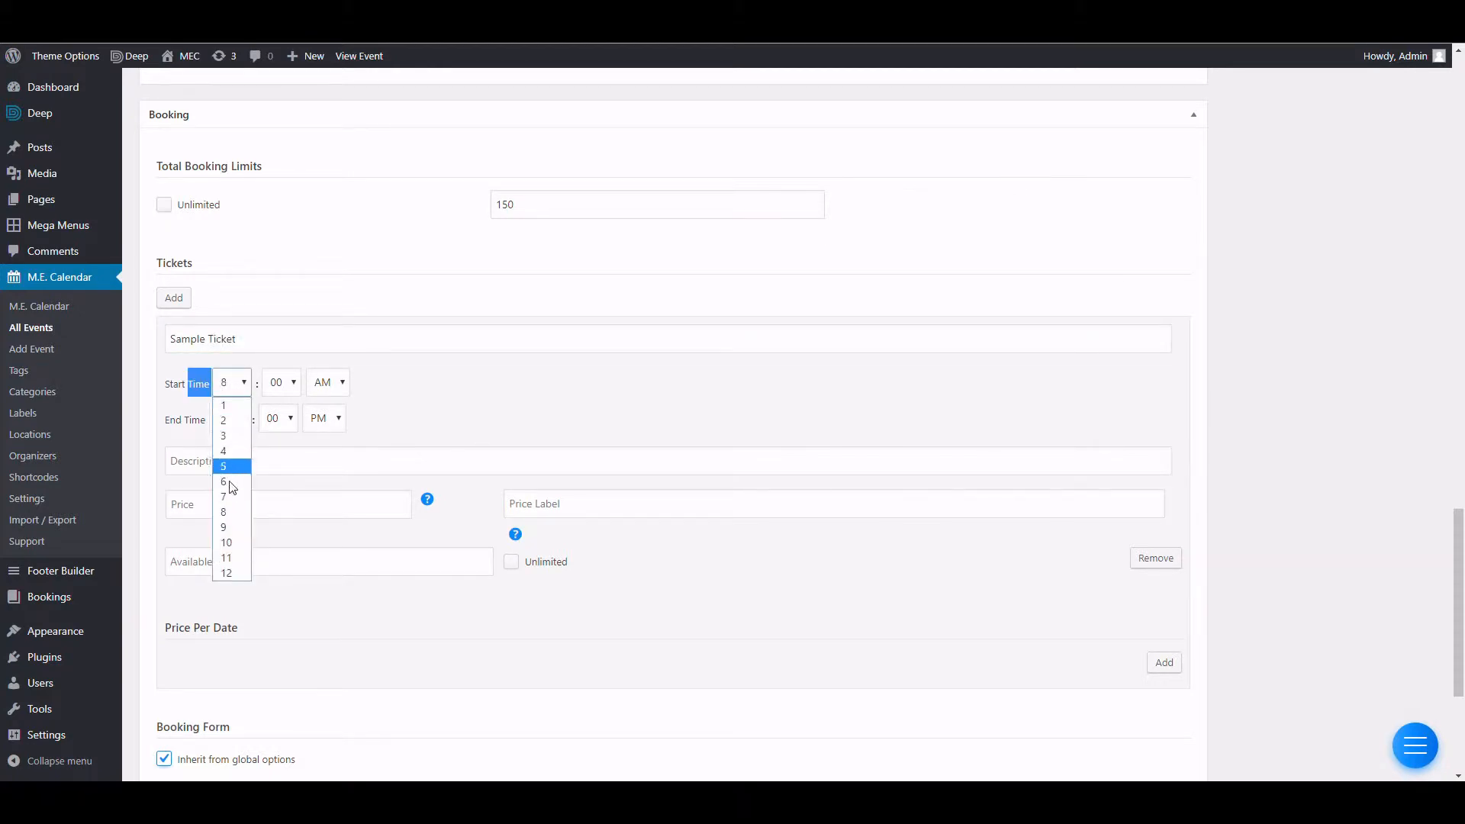
click(225, 526)
click(223, 420)
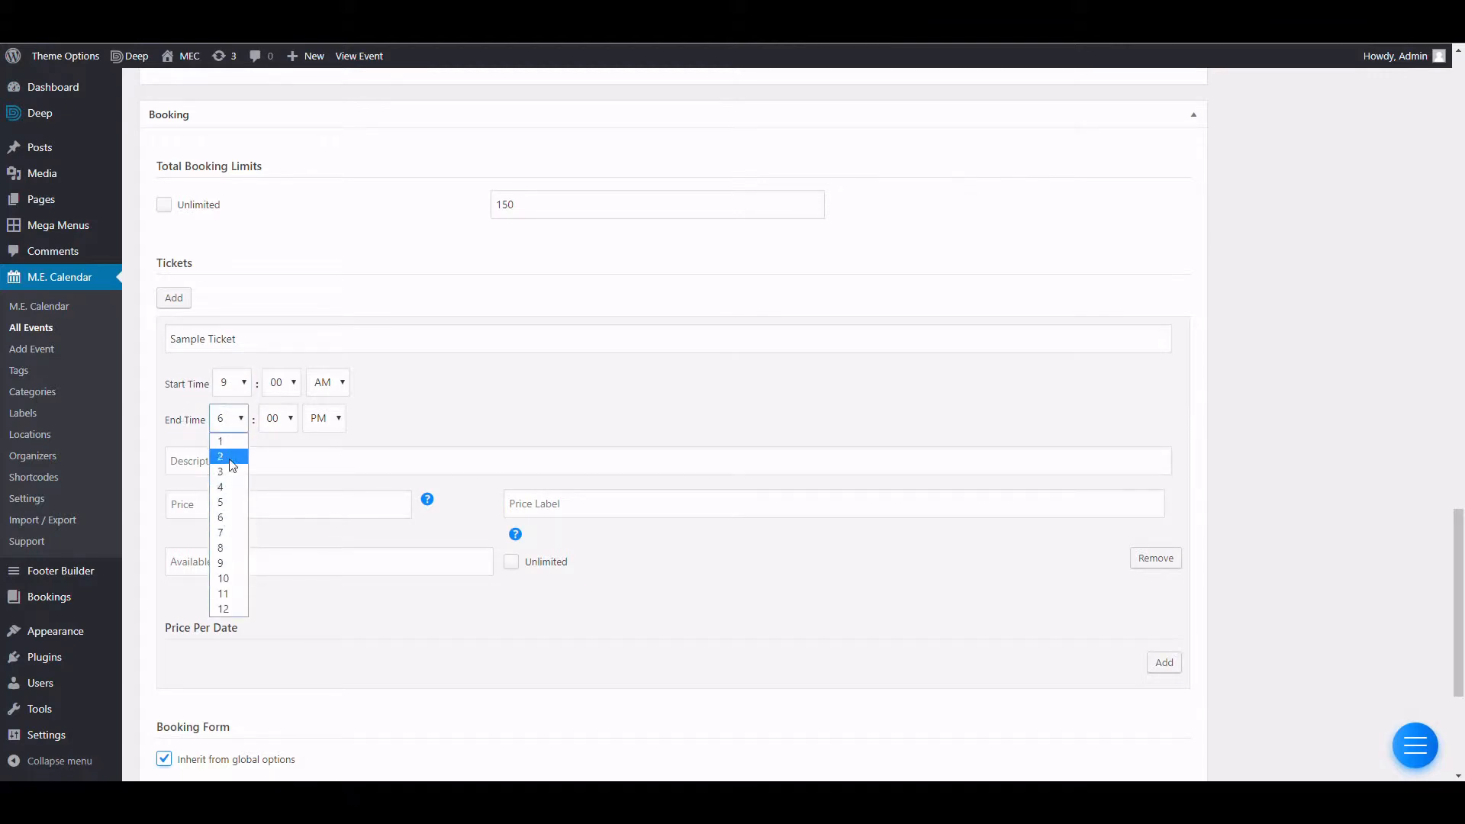
click(229, 456)
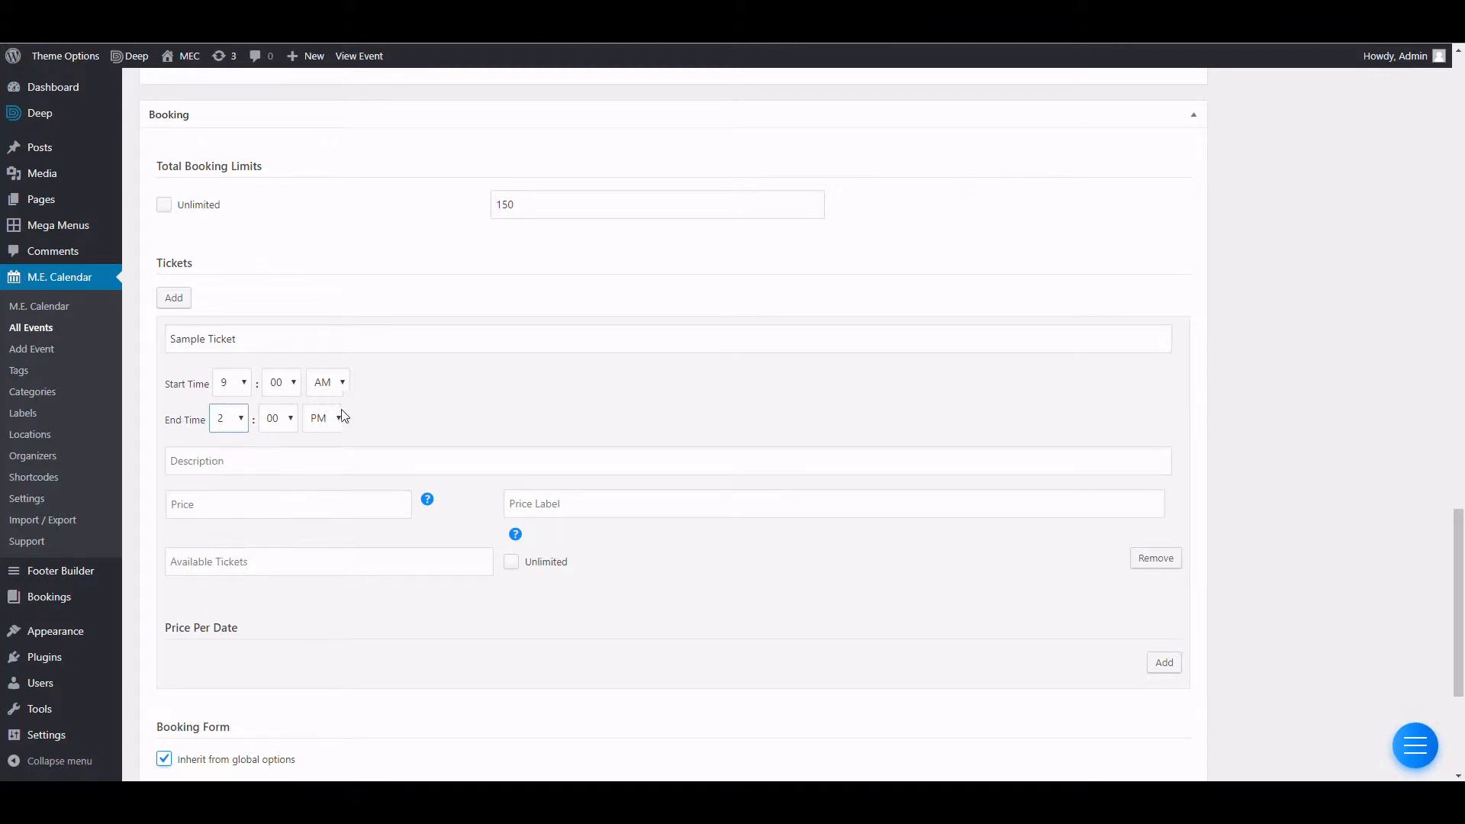
click(290, 421)
click(277, 533)
Enter "Sample Ticket for volleyball Learning" as the ticket's description.
click(287, 457)
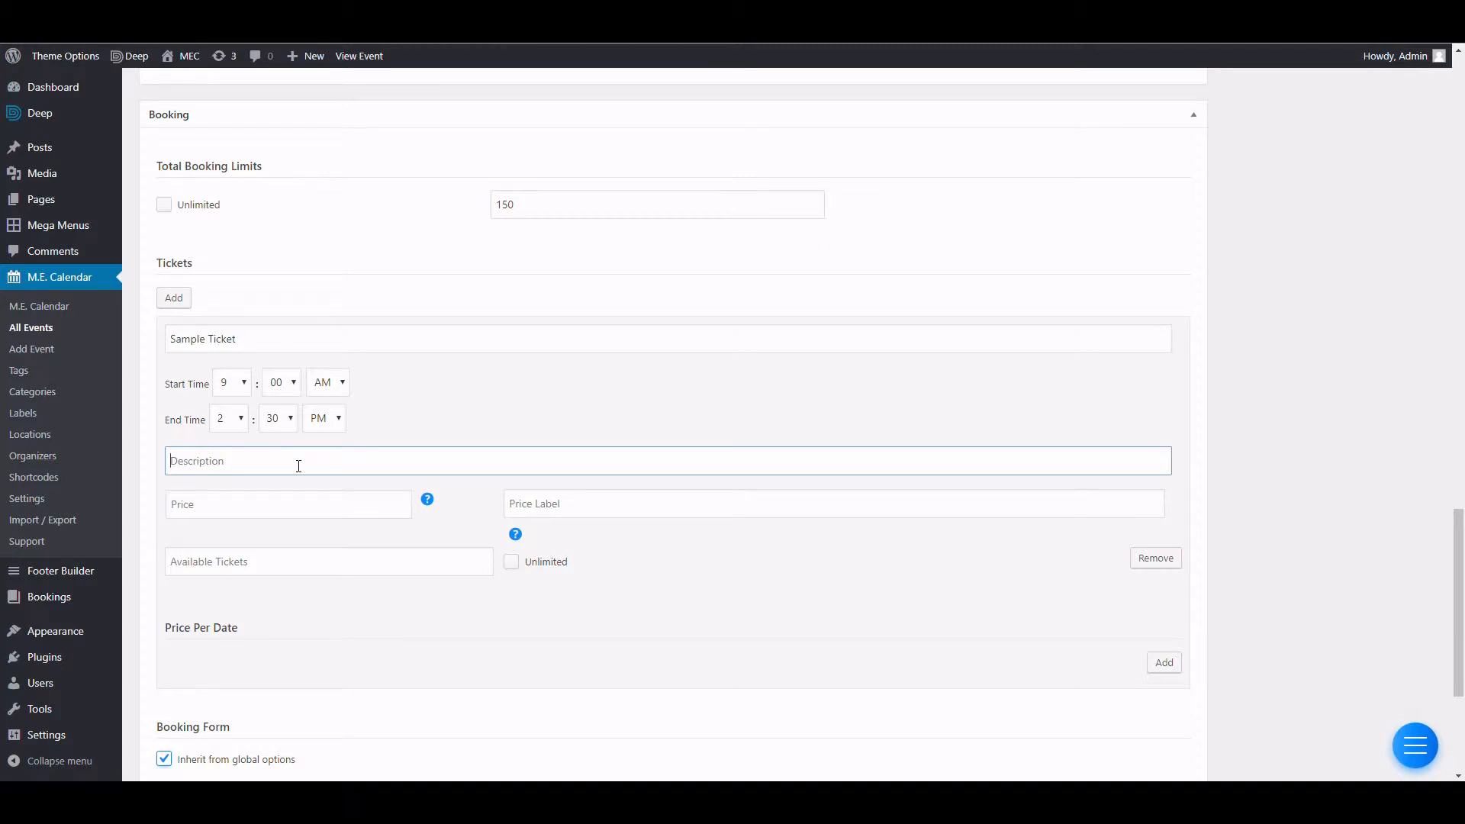
text(S)
key(BackSpace)
Set the ticket's price to 100 with the price label $, and make 100 tickets available.
click(316, 506)
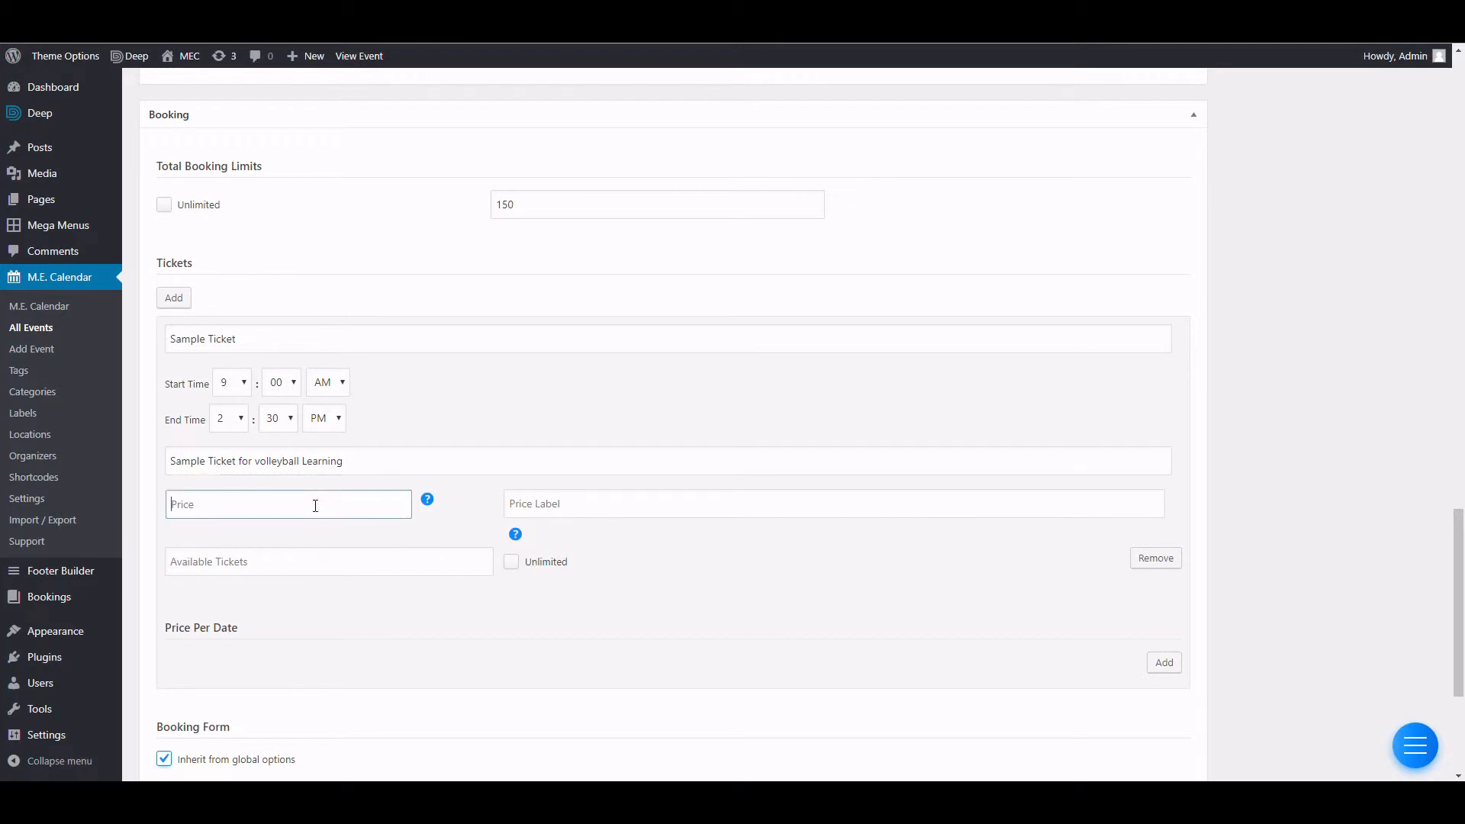
click(574, 499)
text($)
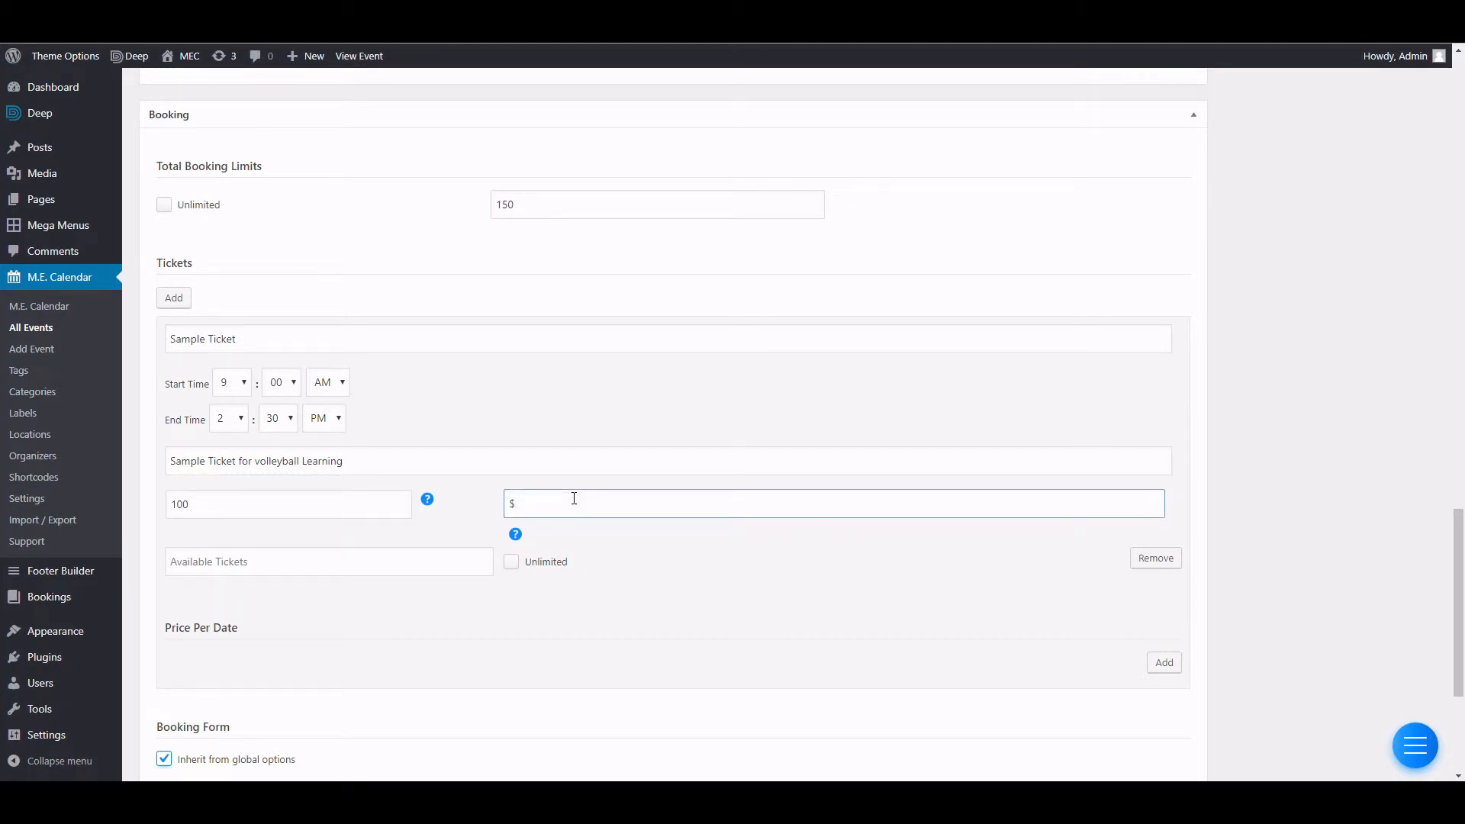
key(BackSpace)
text($)
click(386, 568)
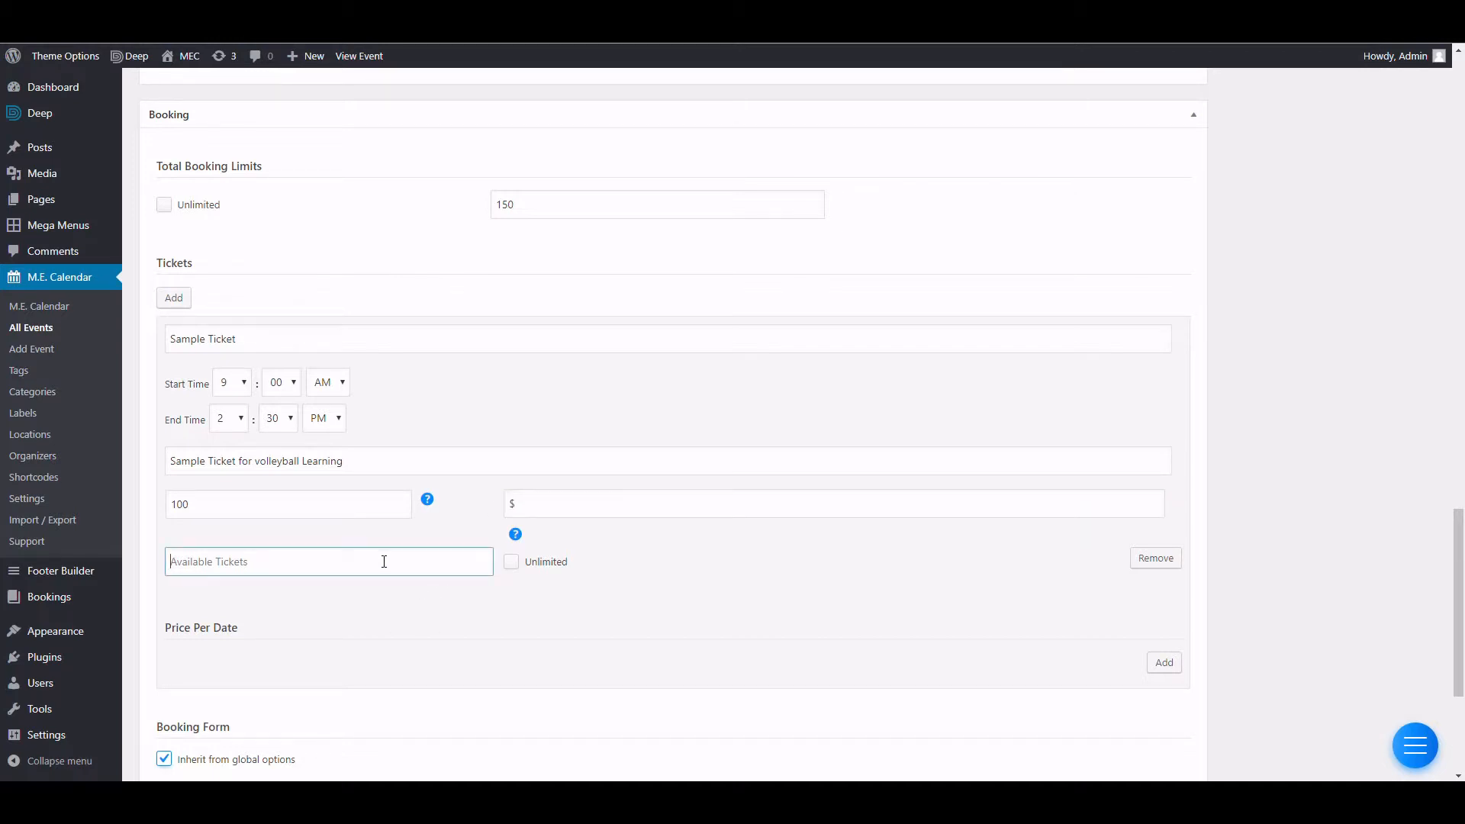
text(100)
Add a price per date for the ticket from 2019-03-08 to 2019-03-13 with price 100 and label $.
scroll(827, 605, down, 1)
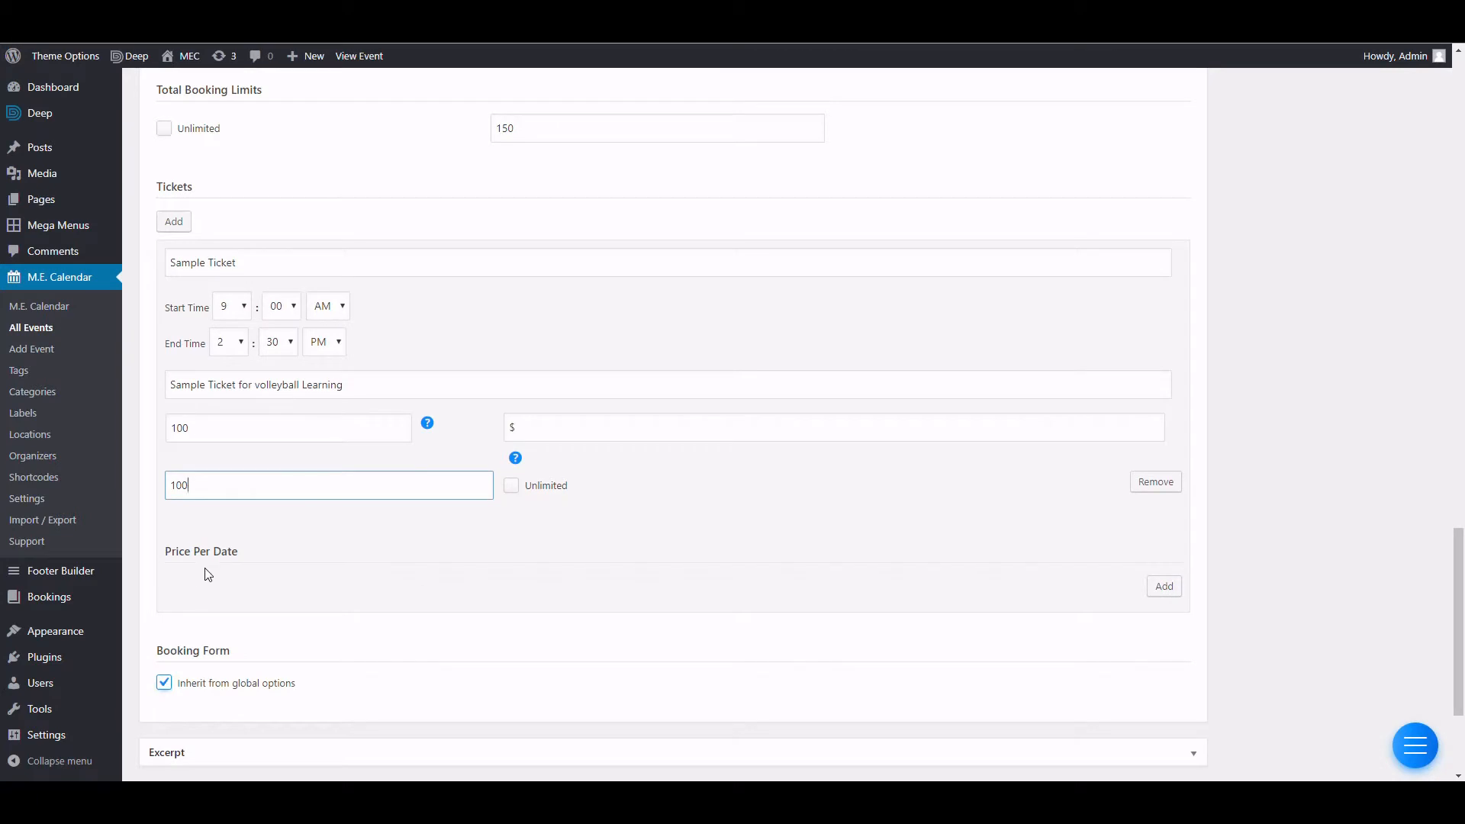
click(1164, 586)
scroll(537, 588, down, 2)
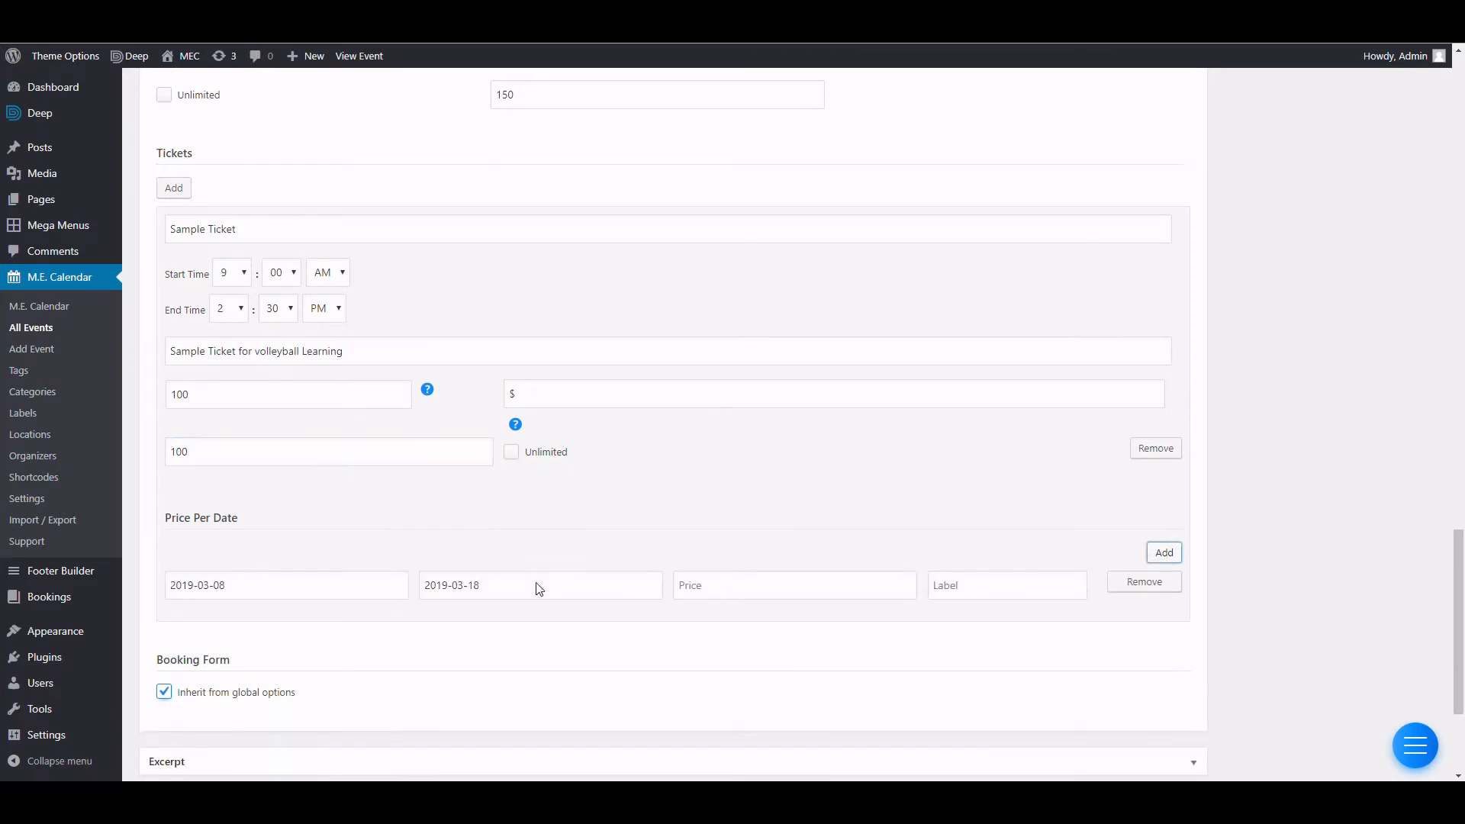
click(294, 469)
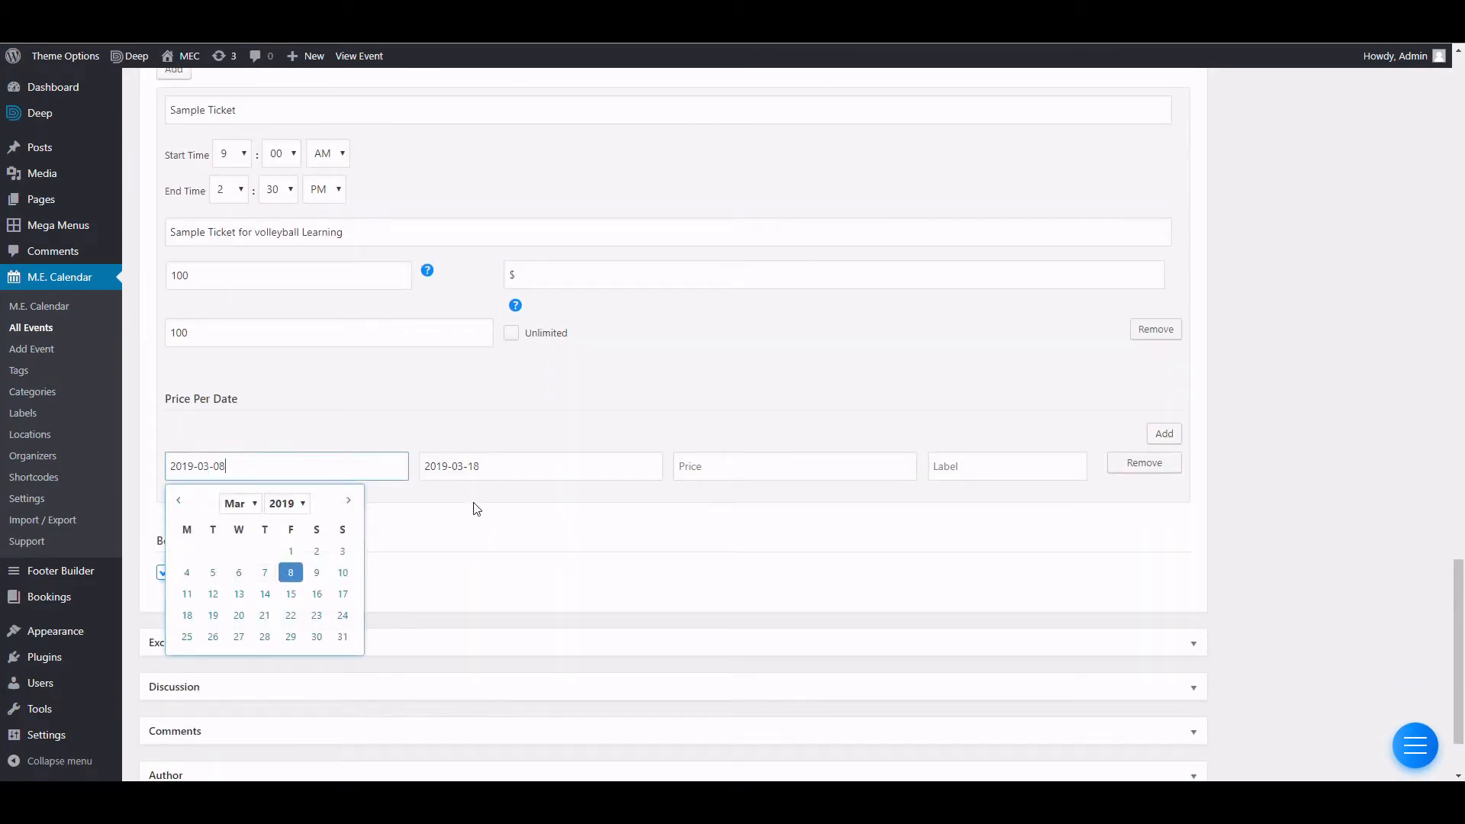
click(482, 468)
click(493, 594)
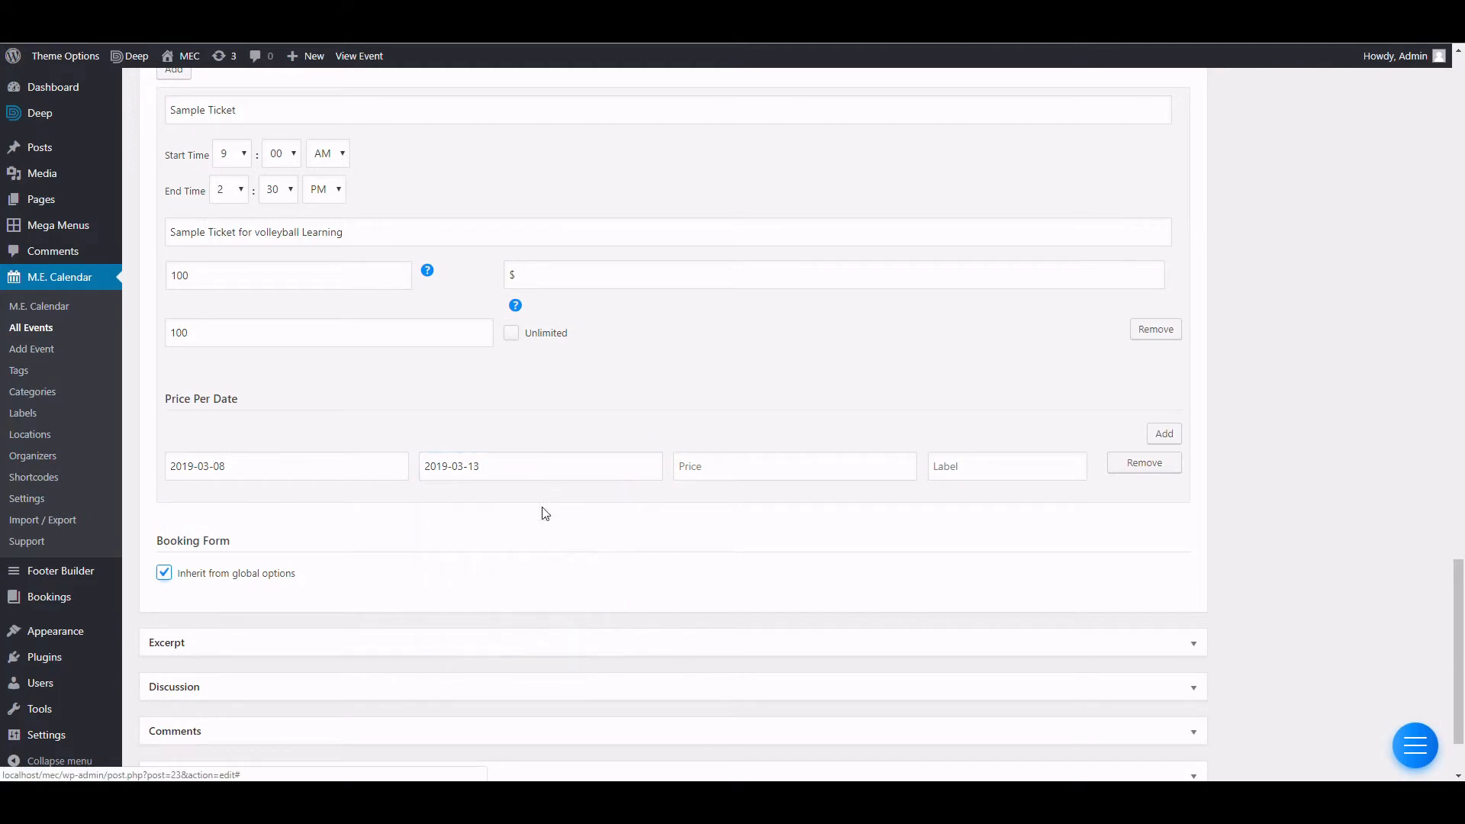
click(715, 476)
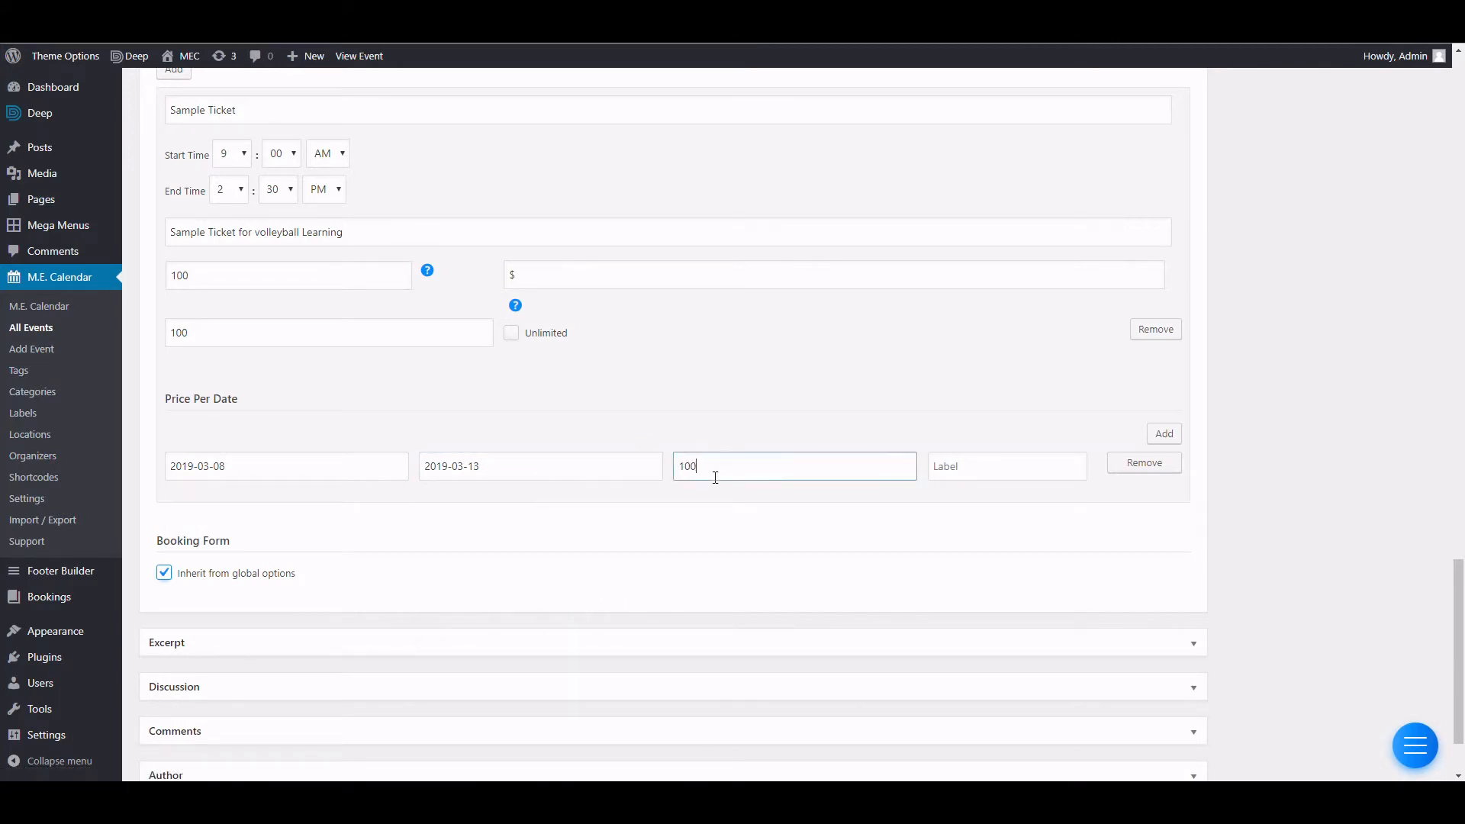
click(961, 466)
text($)
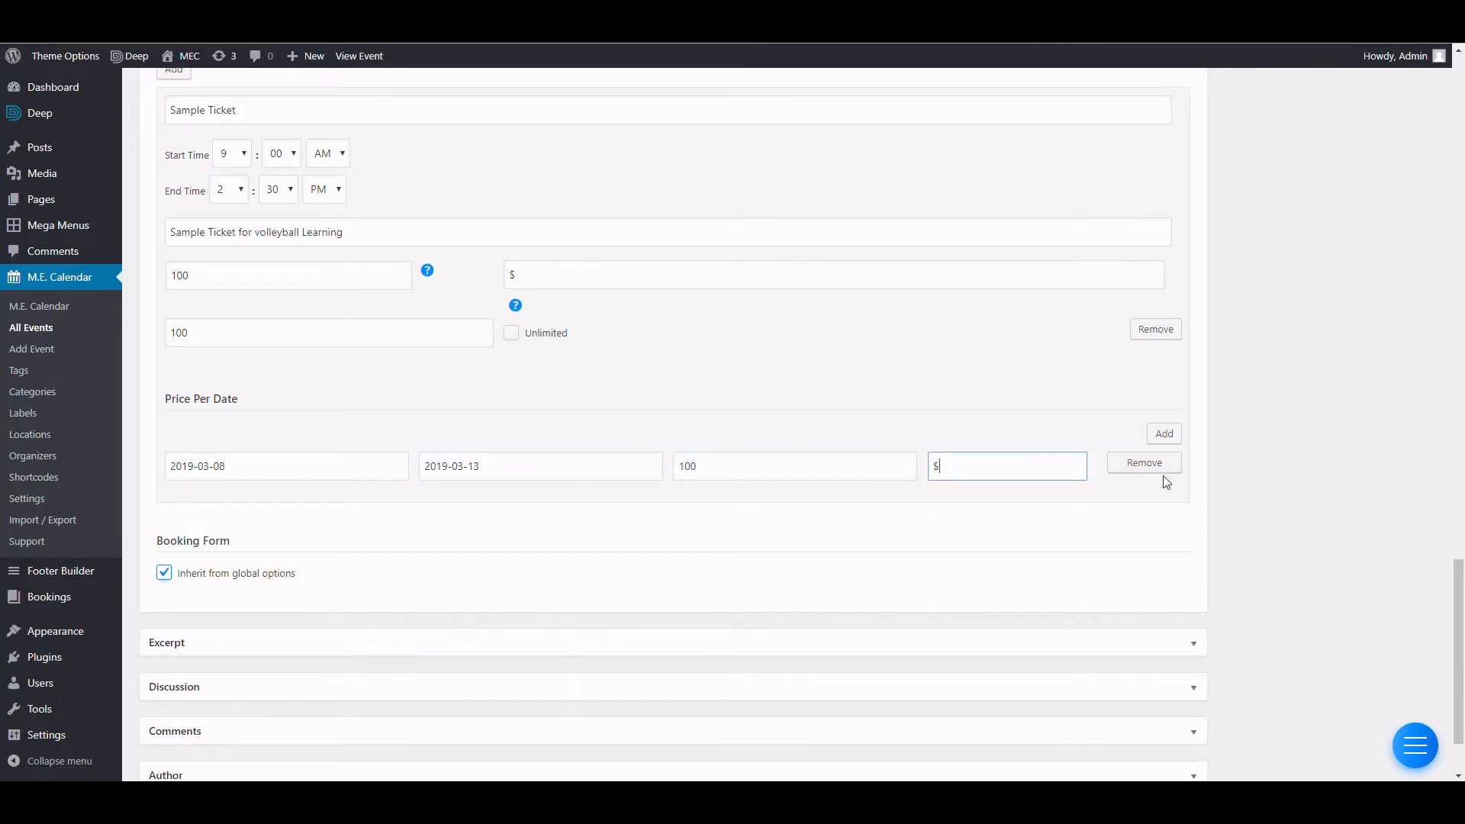
Add a second price per date from 2019-03-14 to 2019-03-18 with price 120 and label $.
click(1163, 435)
click(328, 501)
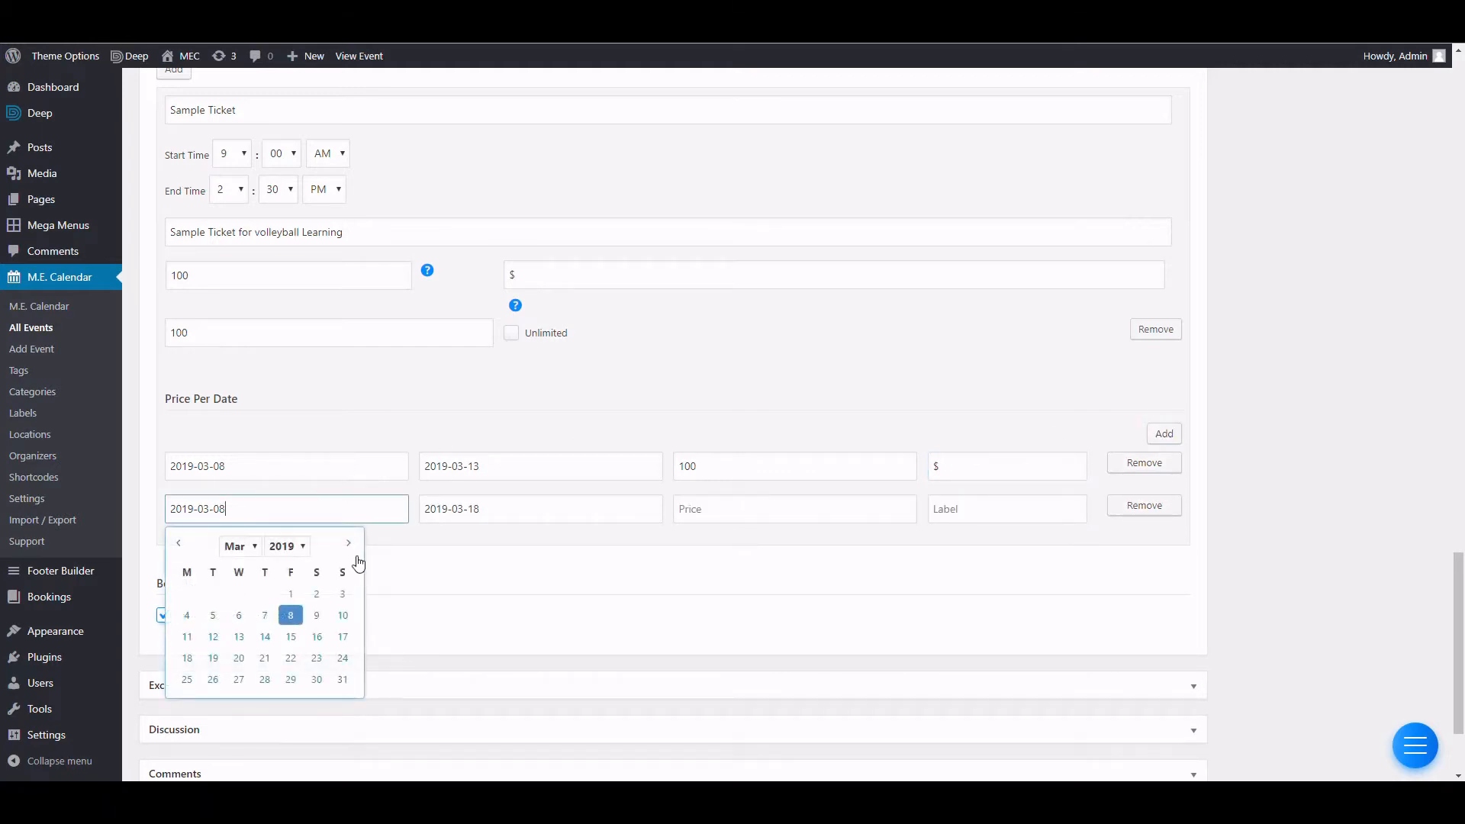
click(267, 639)
click(548, 519)
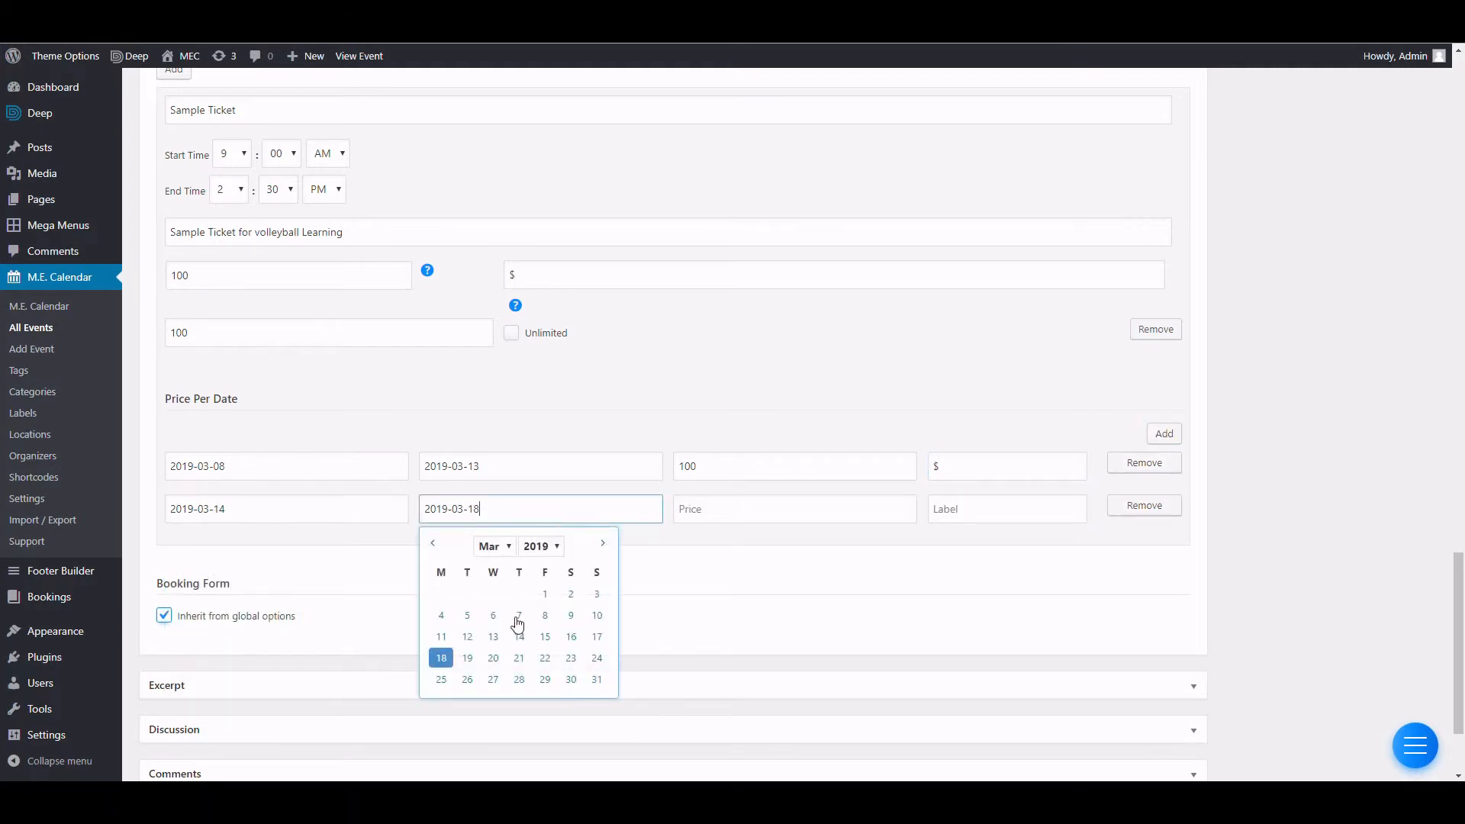
click(713, 510)
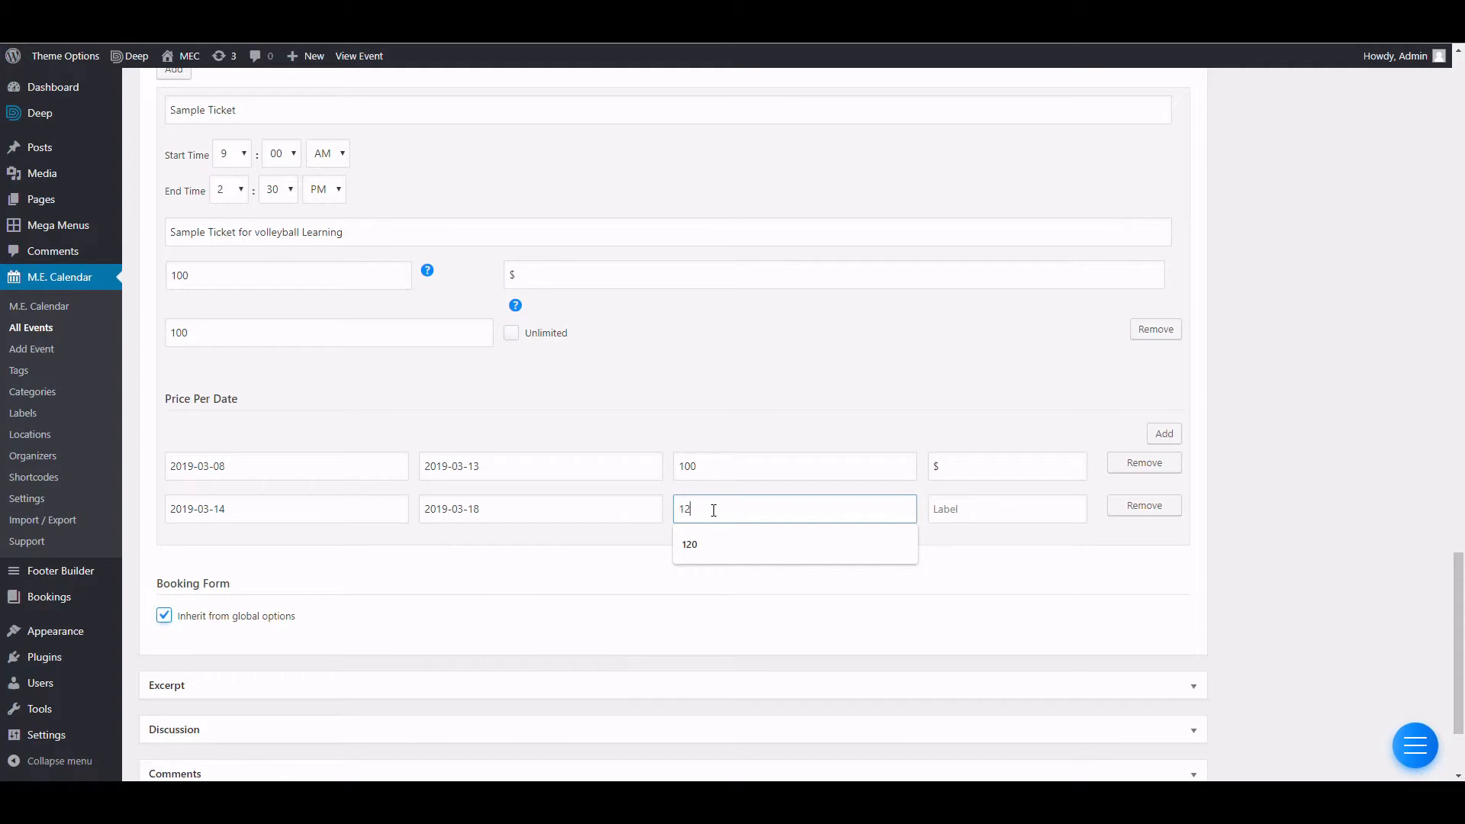
click(1028, 510)
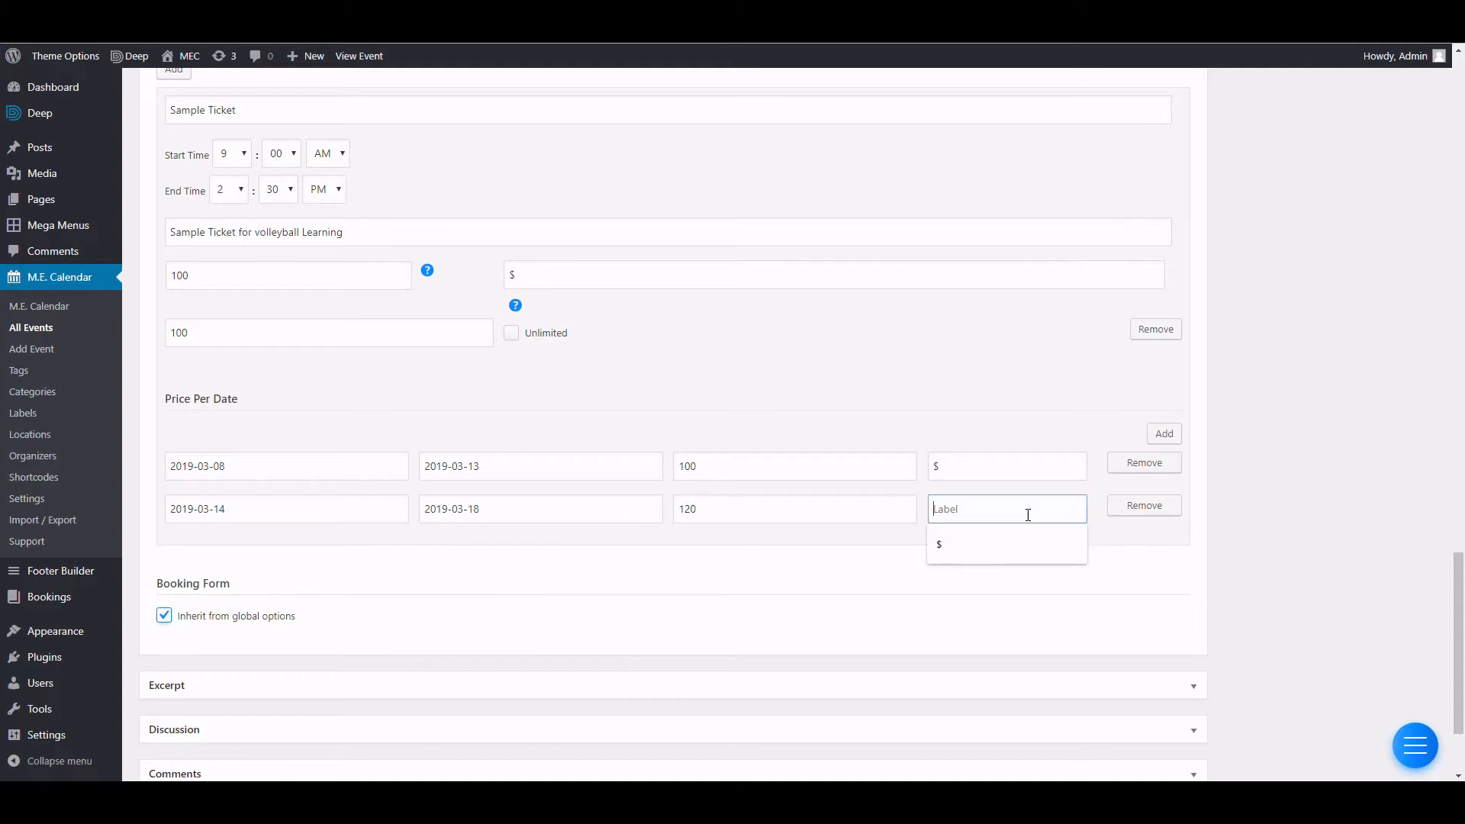
text($)
click(581, 556)
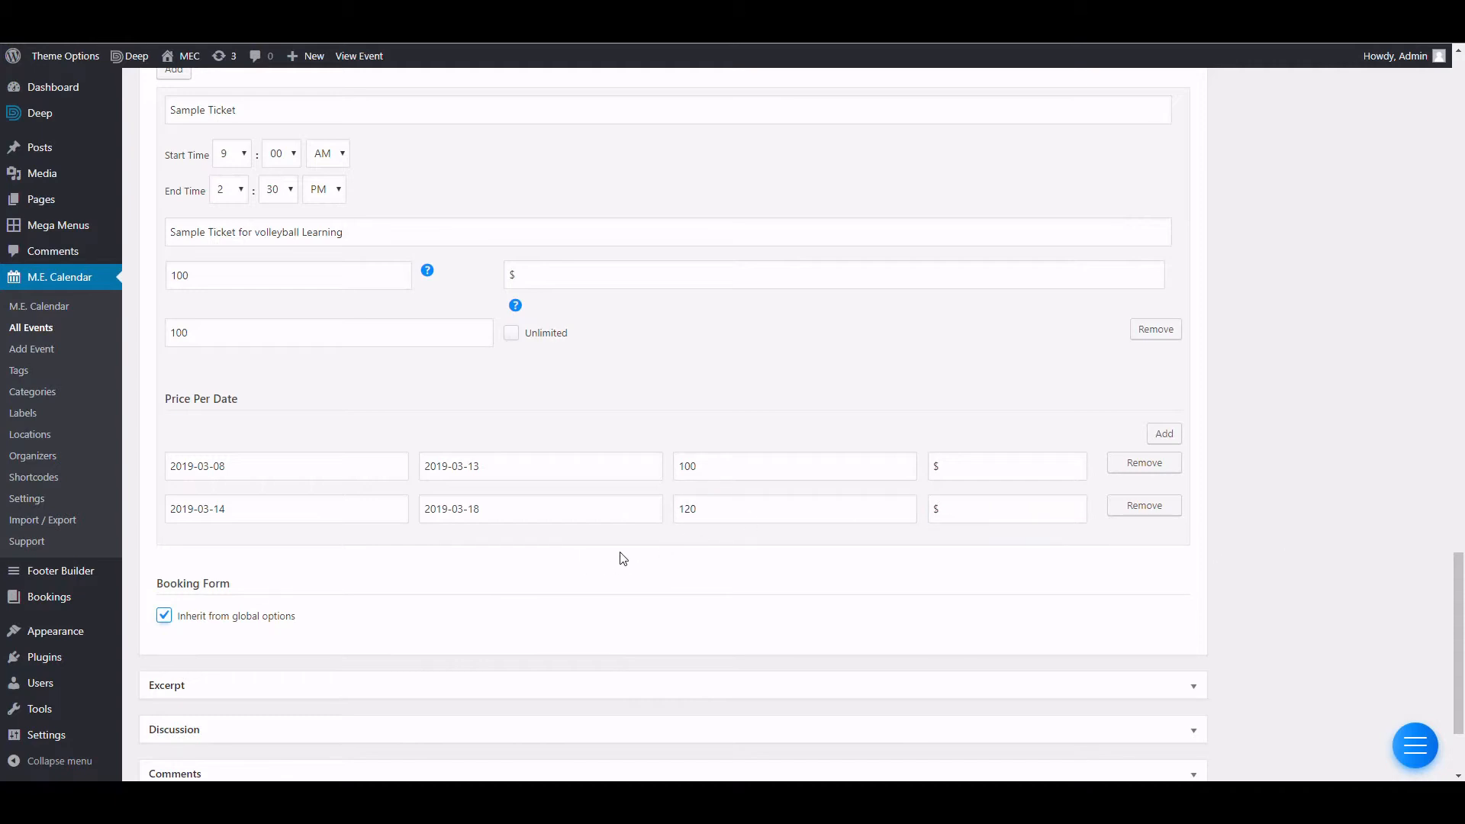
Turn off inheriting the booking form from global options and examine the event's own form fields.
scroll(603, 552, down, 1)
scroll(604, 553, down, 1)
drag(233, 507, 155, 510)
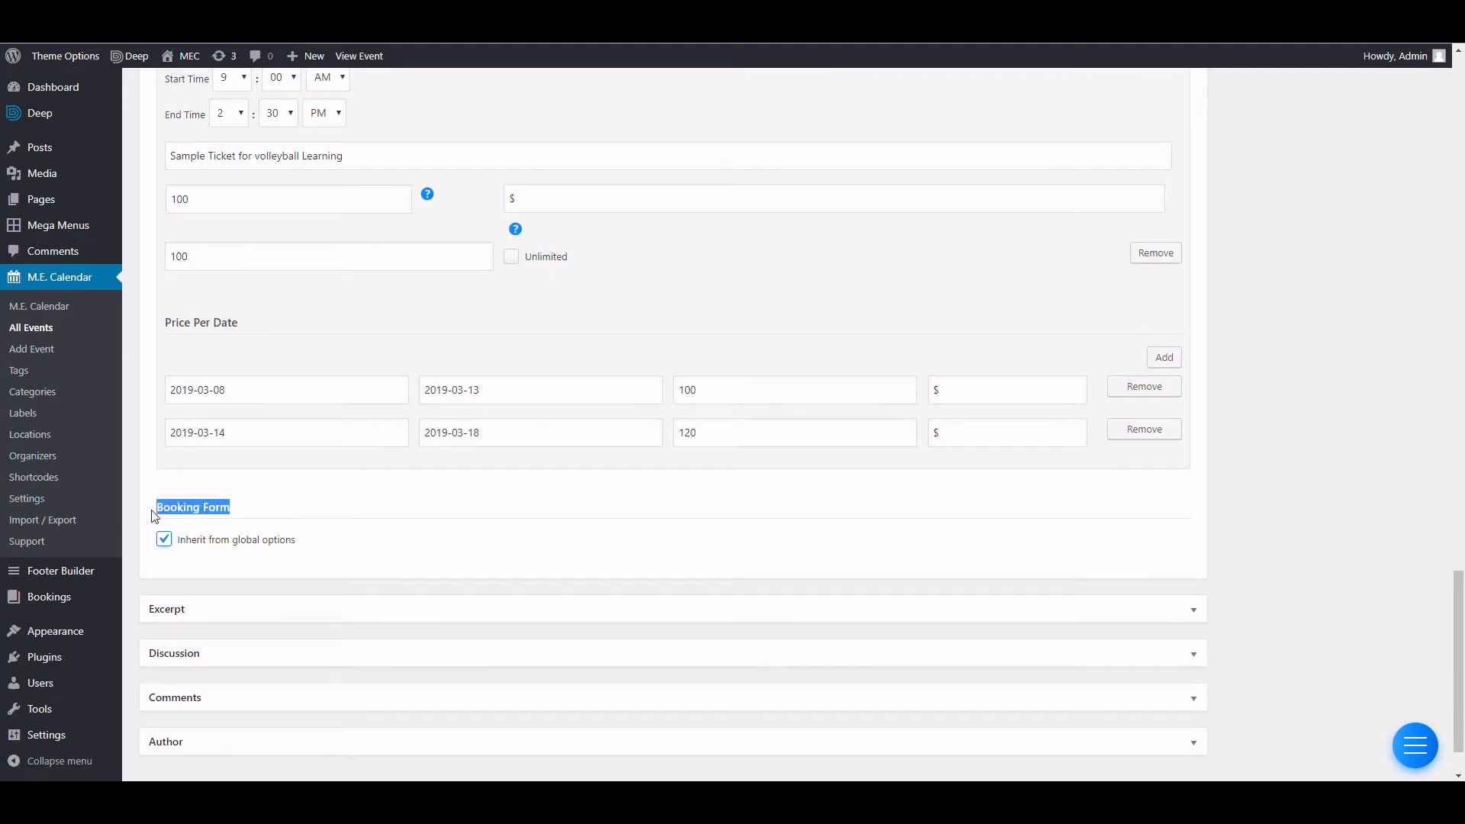
click(298, 555)
drag(297, 555, 182, 548)
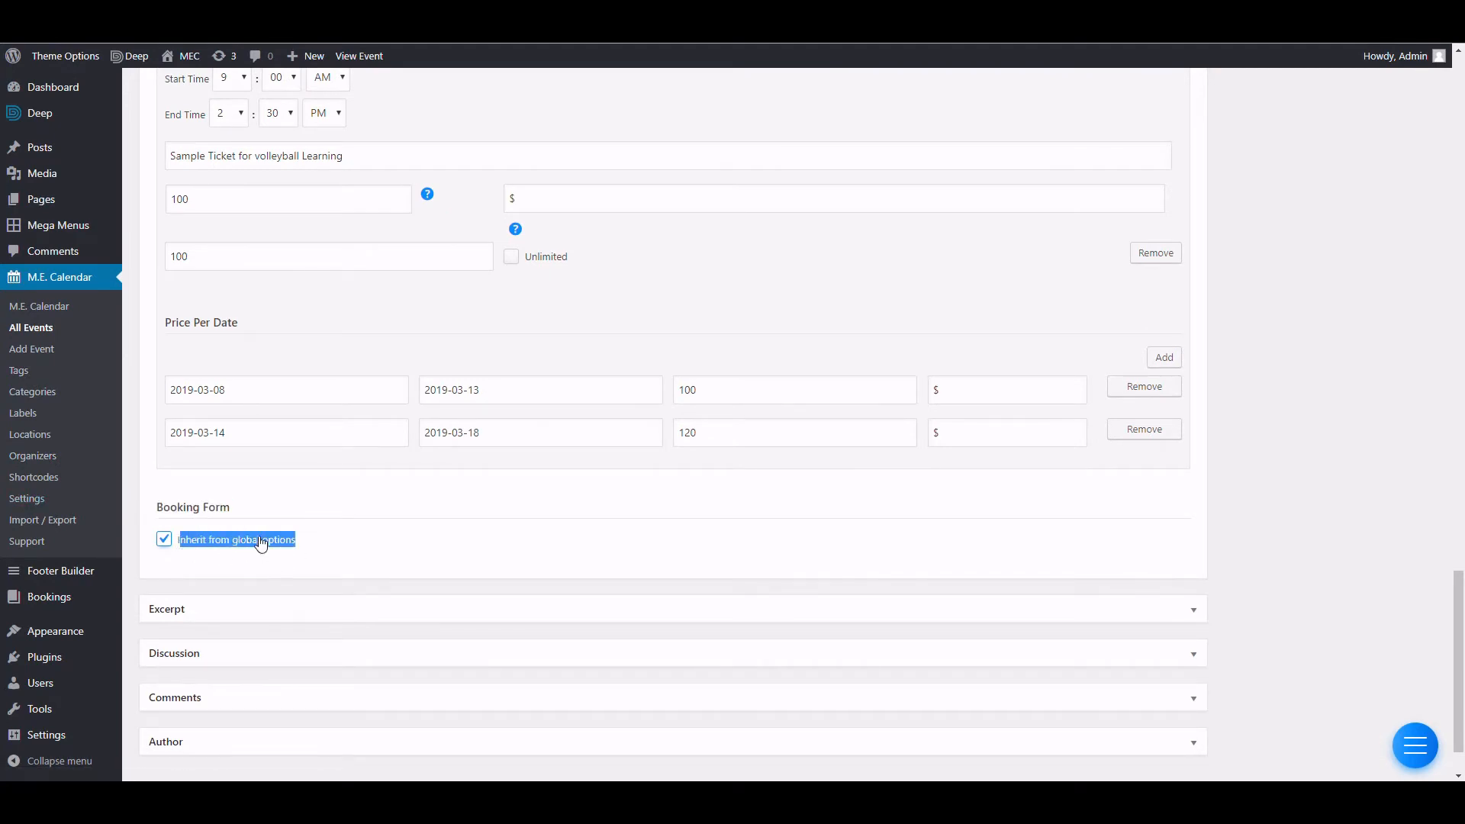
click(259, 546)
click(248, 542)
scroll(238, 506, down, 2)
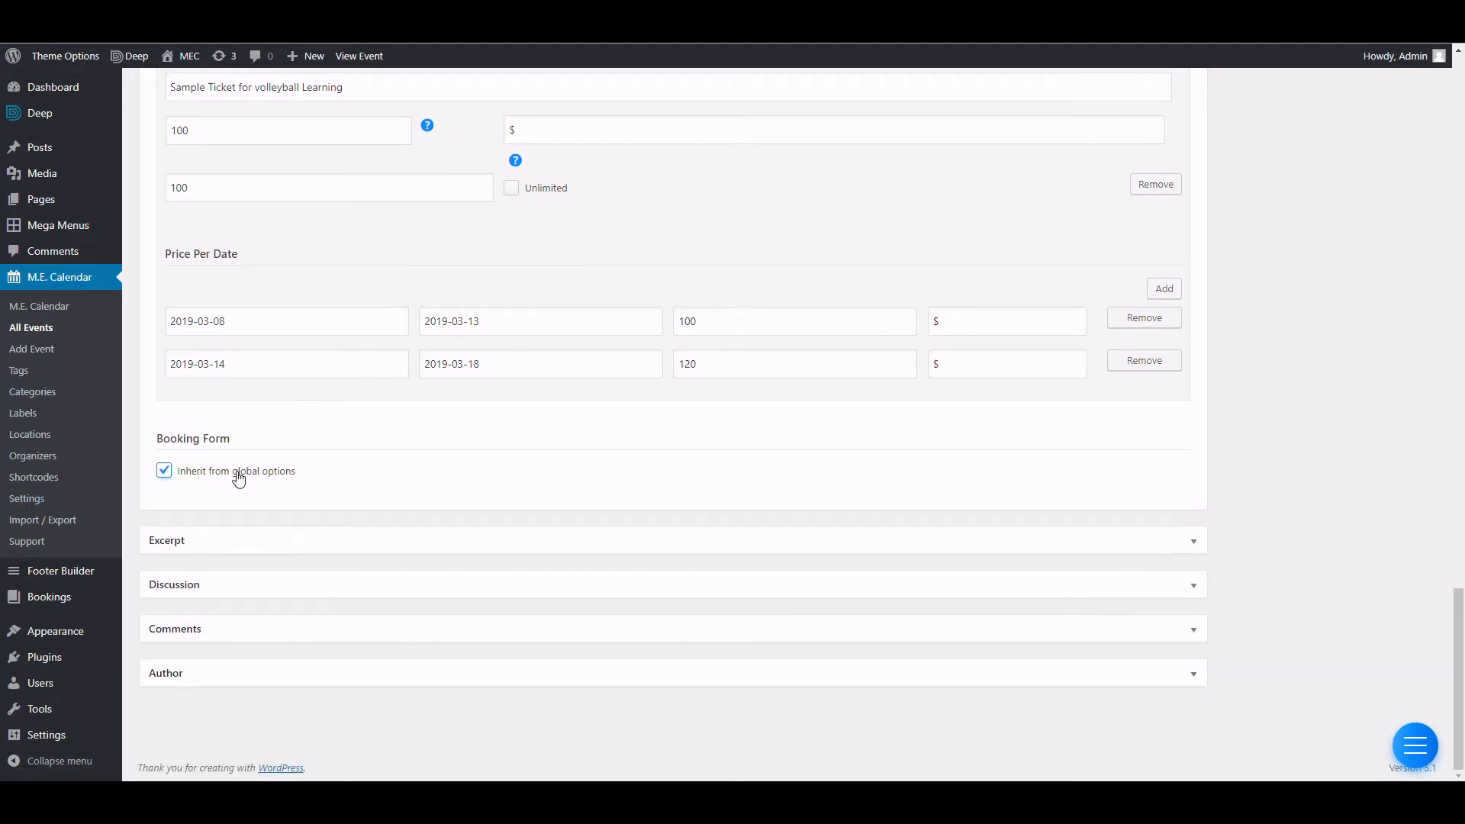
click(236, 474)
scroll(309, 481, down, 3)
scroll(488, 527, down, 5)
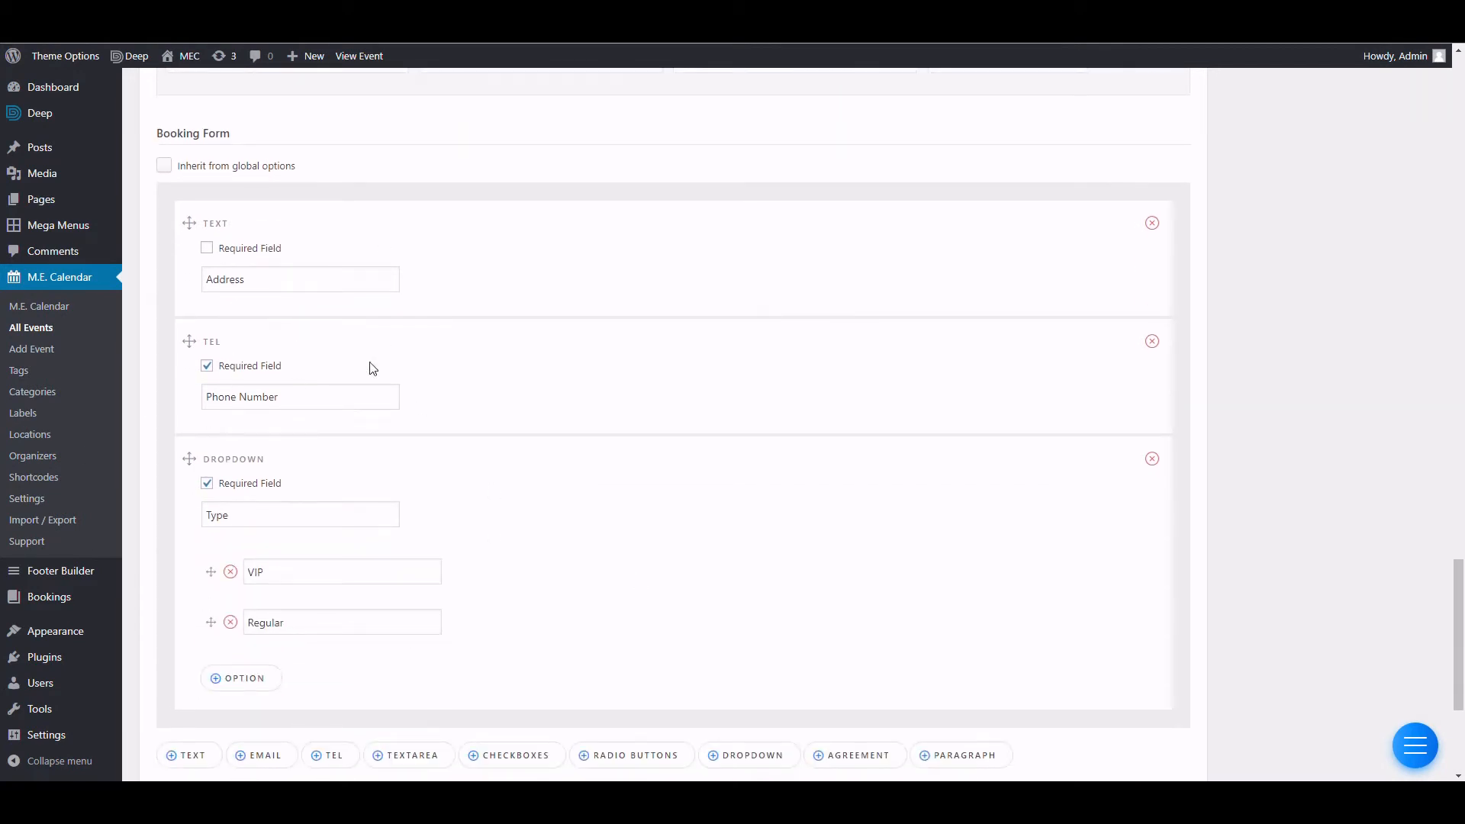
scroll(304, 635, down, 4)
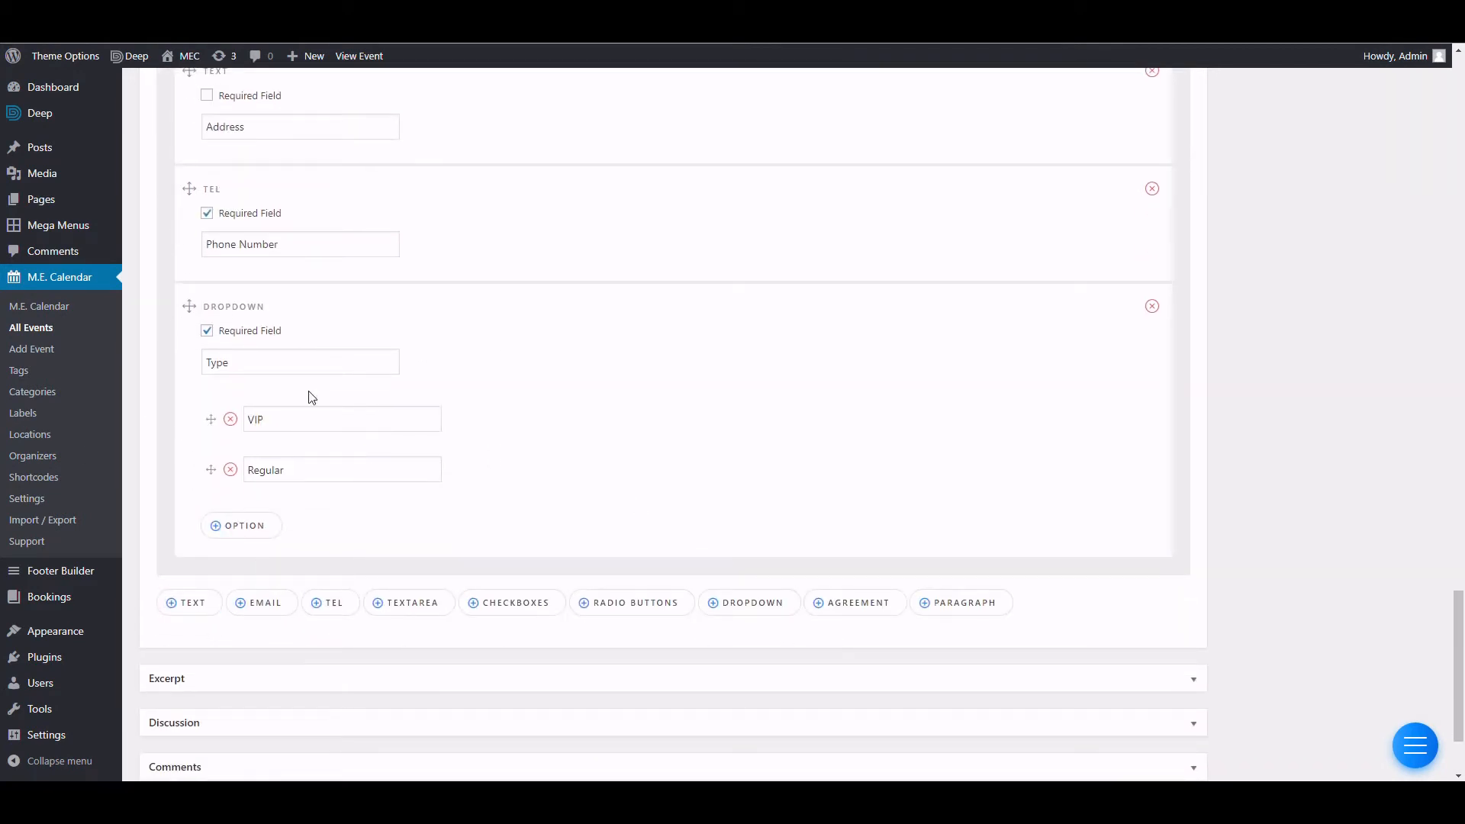
Review the event's own booking form fields and set the booking form back to inheriting from global options.
scroll(461, 686, up, 6)
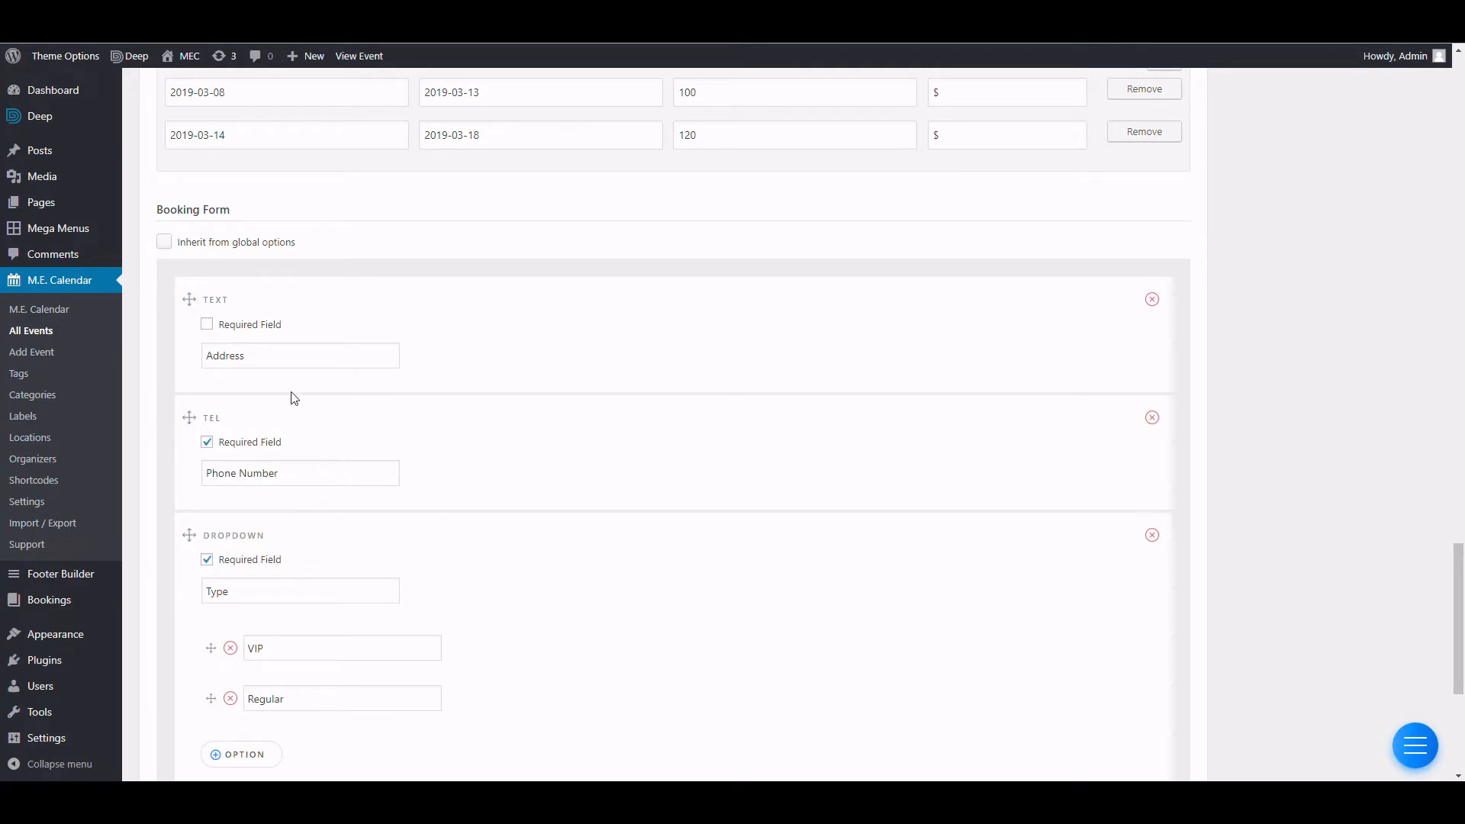
scroll(320, 488, down, 4)
drag(310, 588, 267, 174)
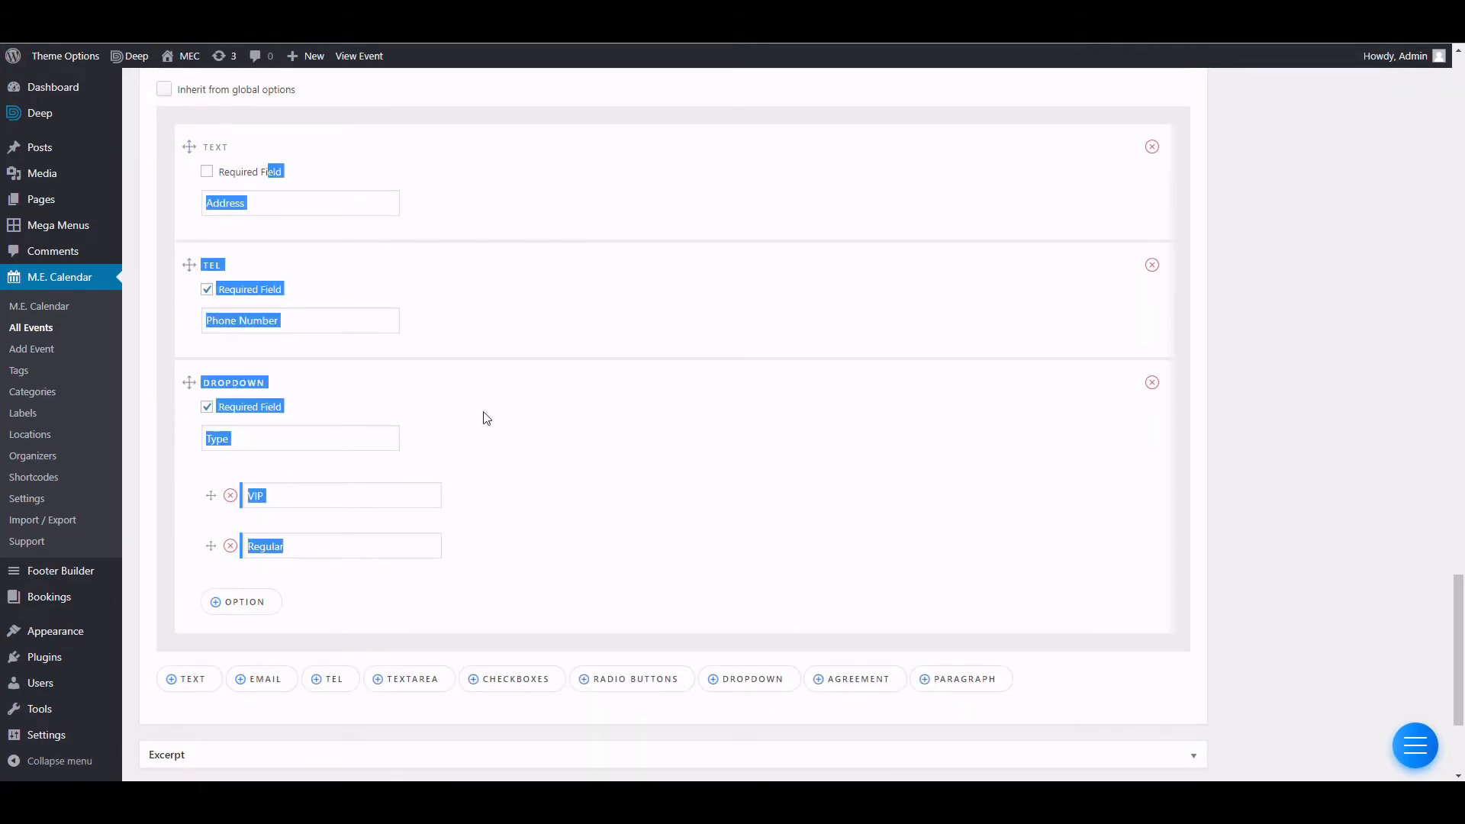
click(483, 418)
scroll(421, 542, down, 4)
scroll(369, 547, up, 8)
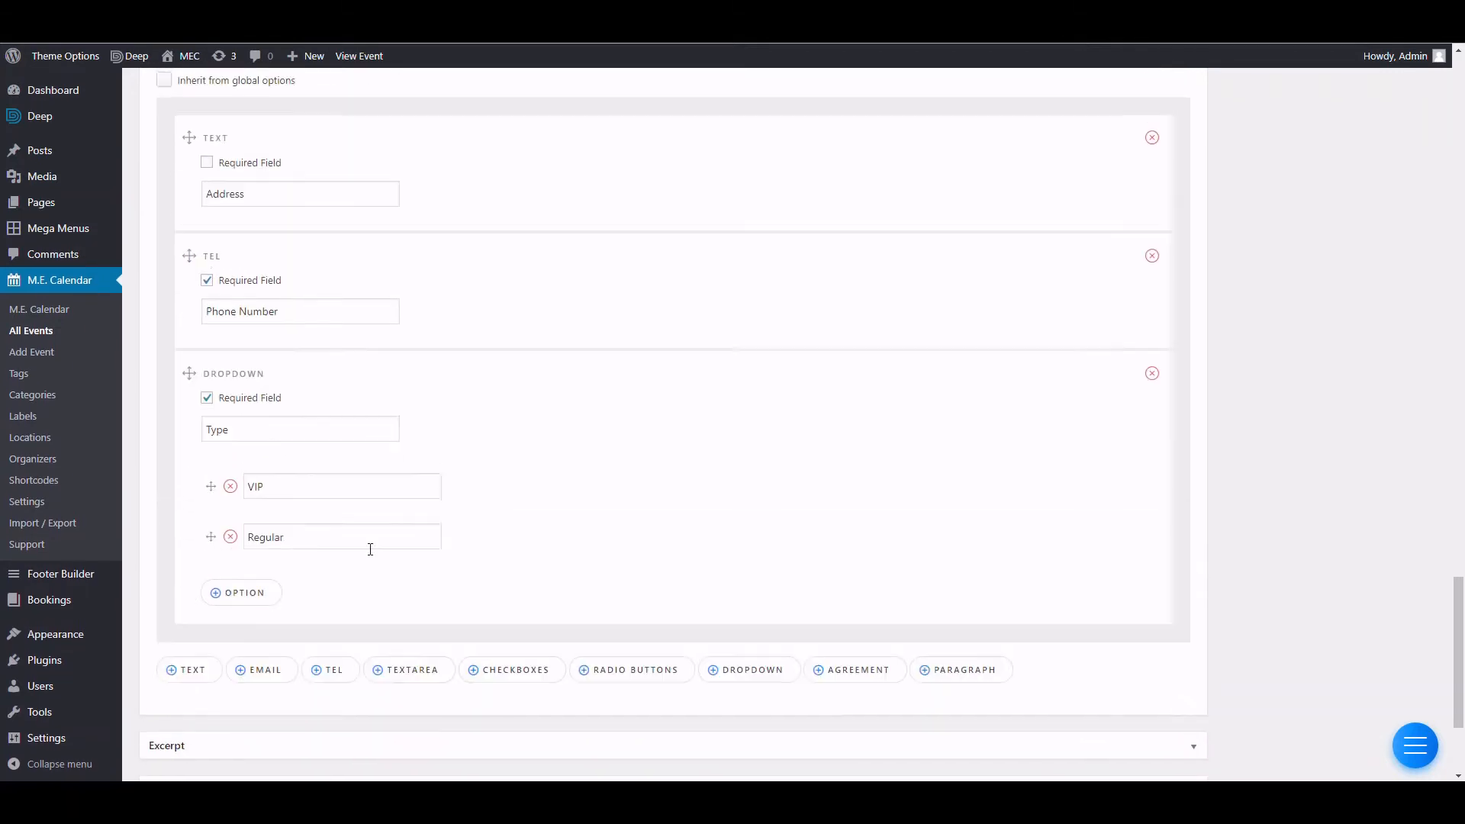
click(229, 244)
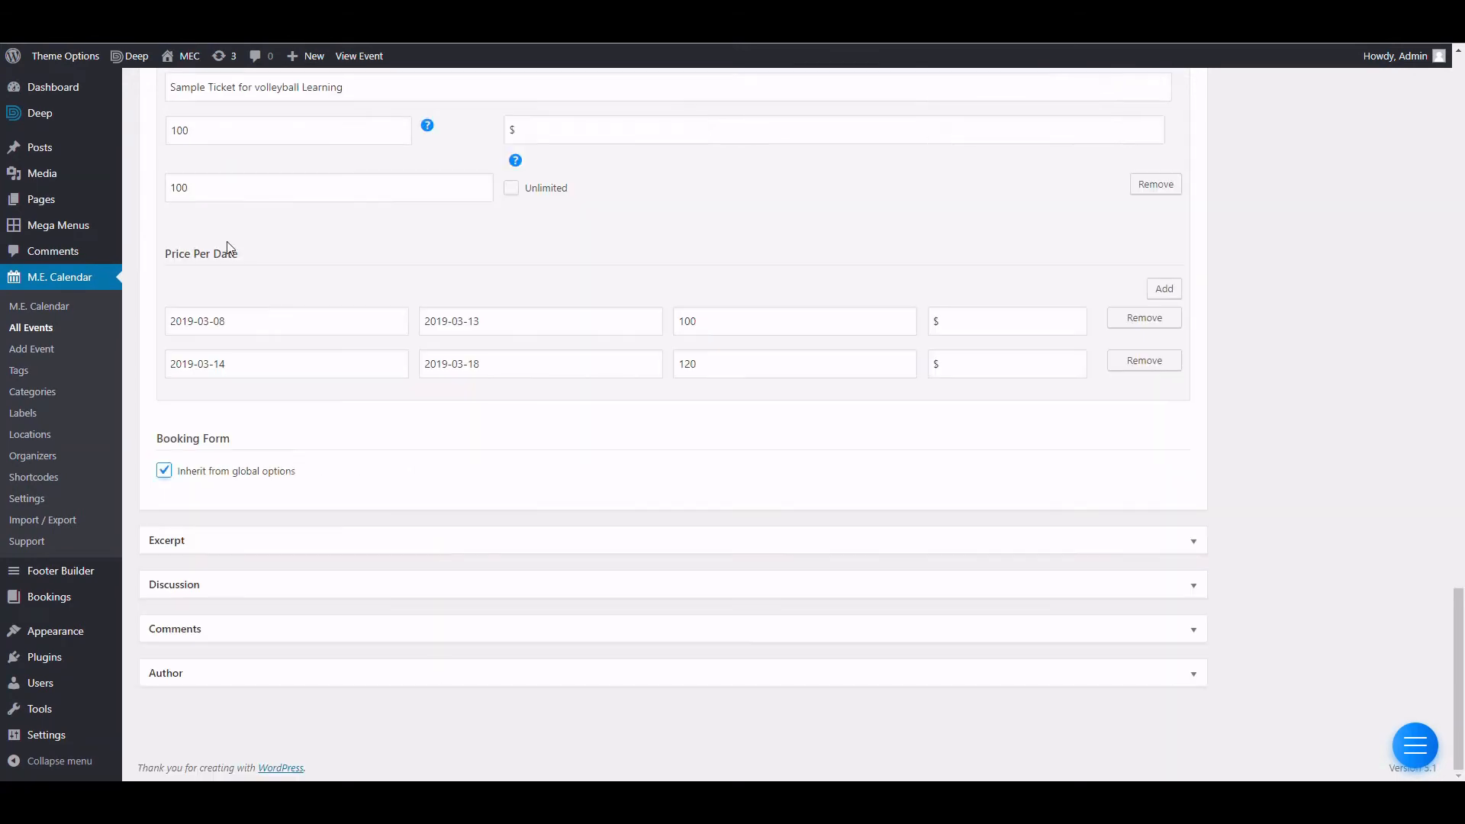
Review the event's ticket and booking limit settings and update the volleyball event.
scroll(330, 468, up, 6)
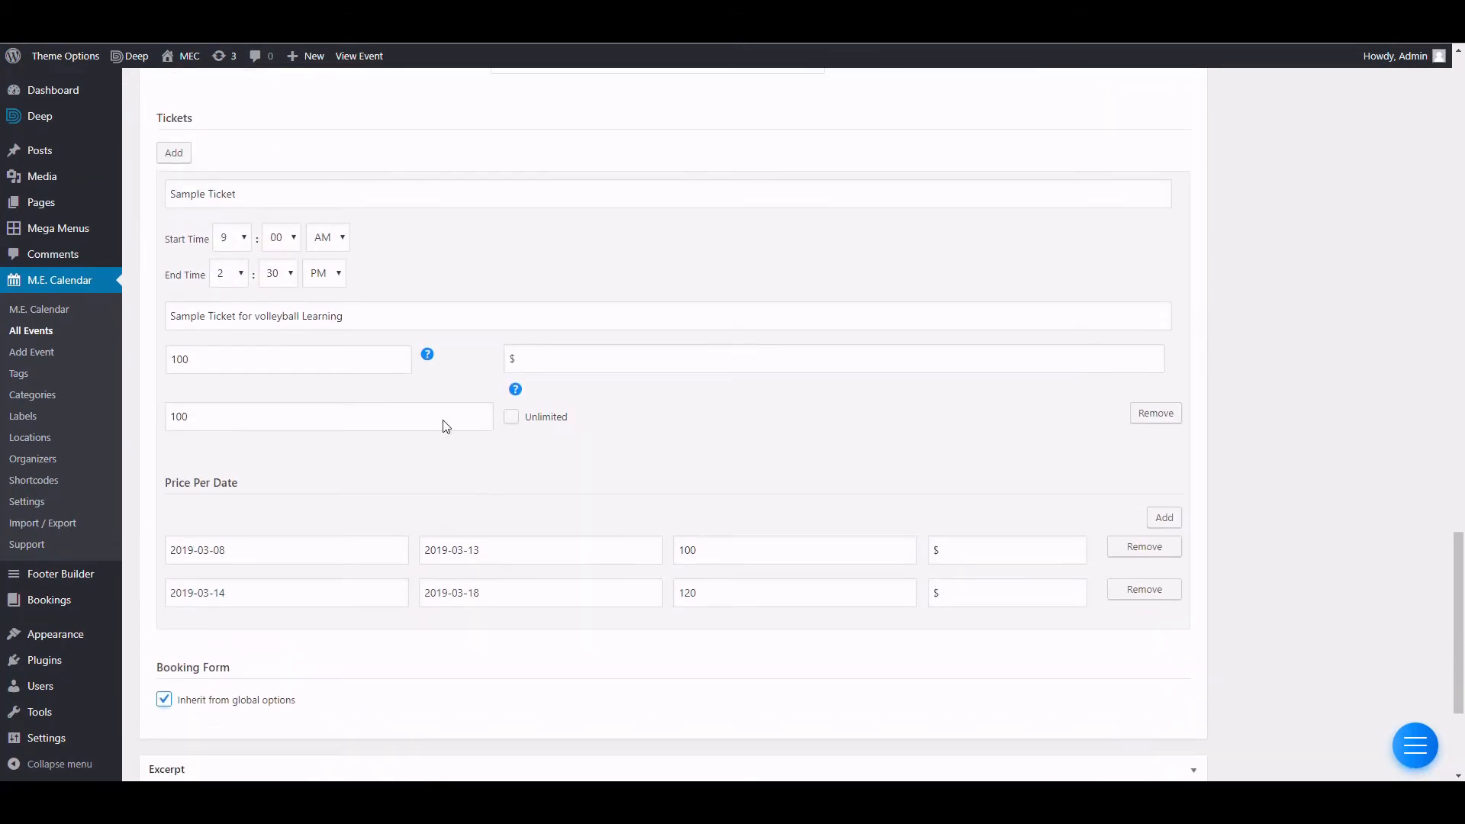
scroll(788, 499, up, 4)
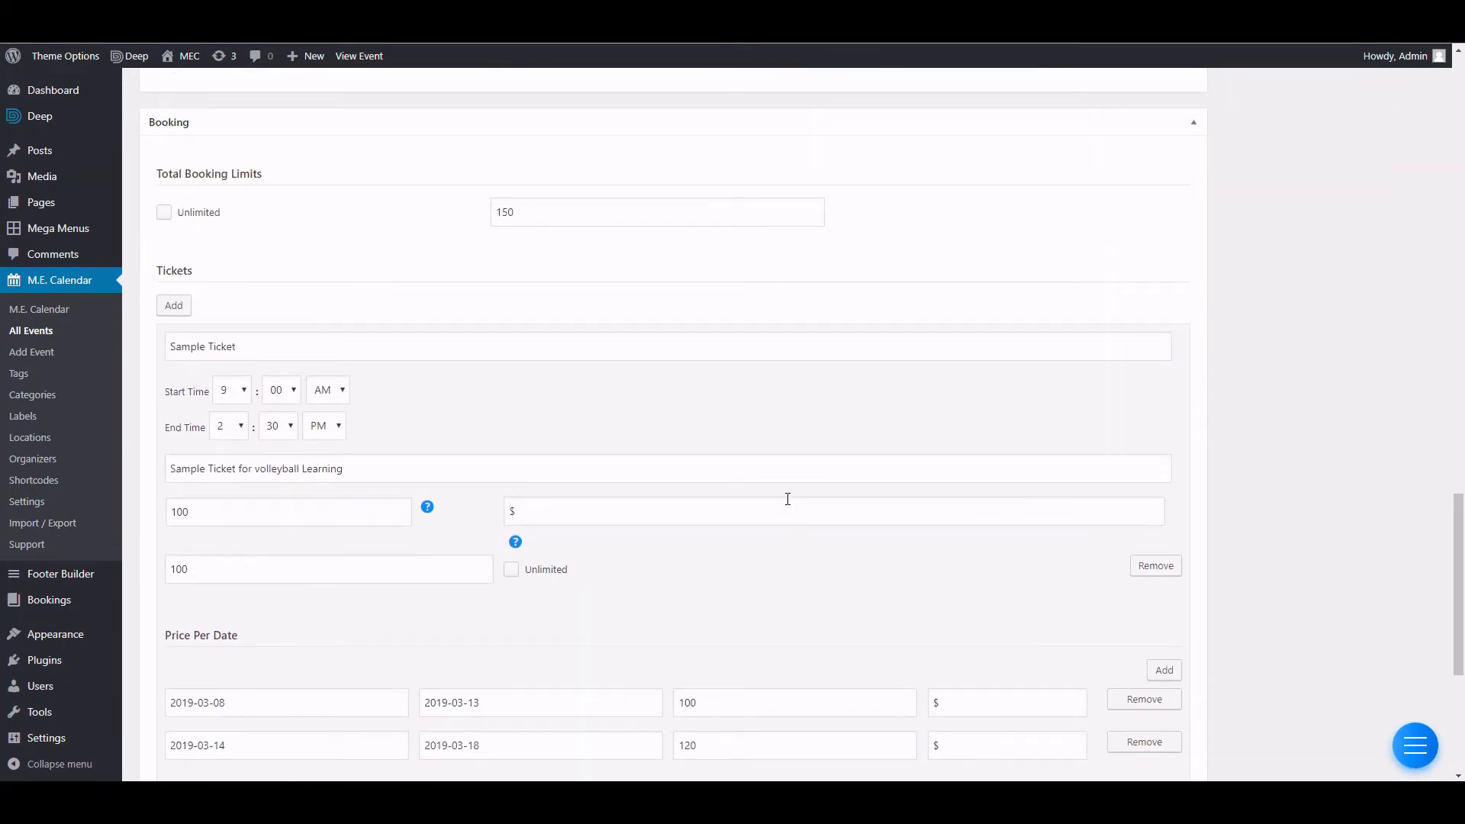
scroll(984, 522, up, 3)
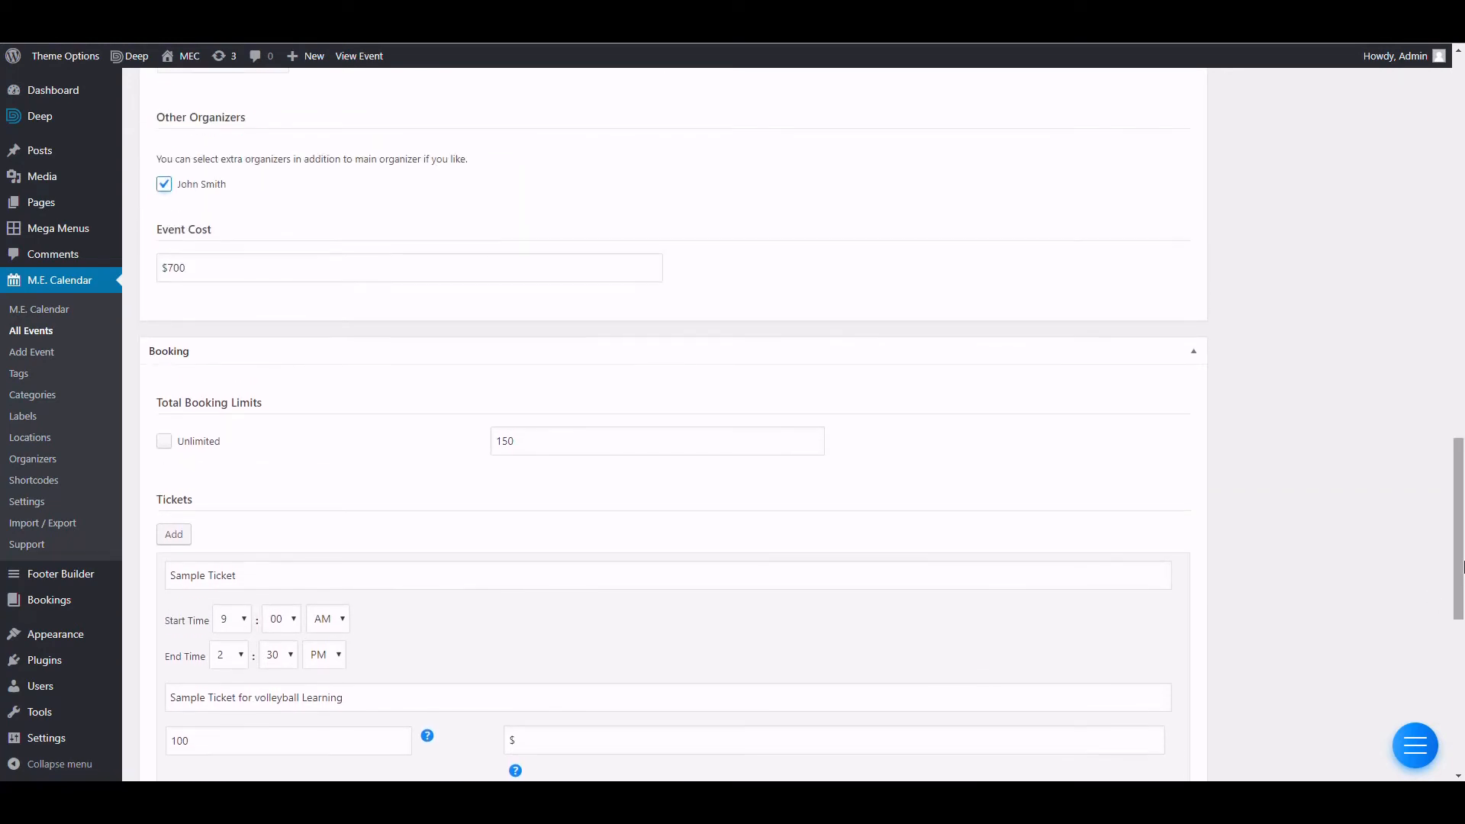
drag(1460, 560, 1464, 164)
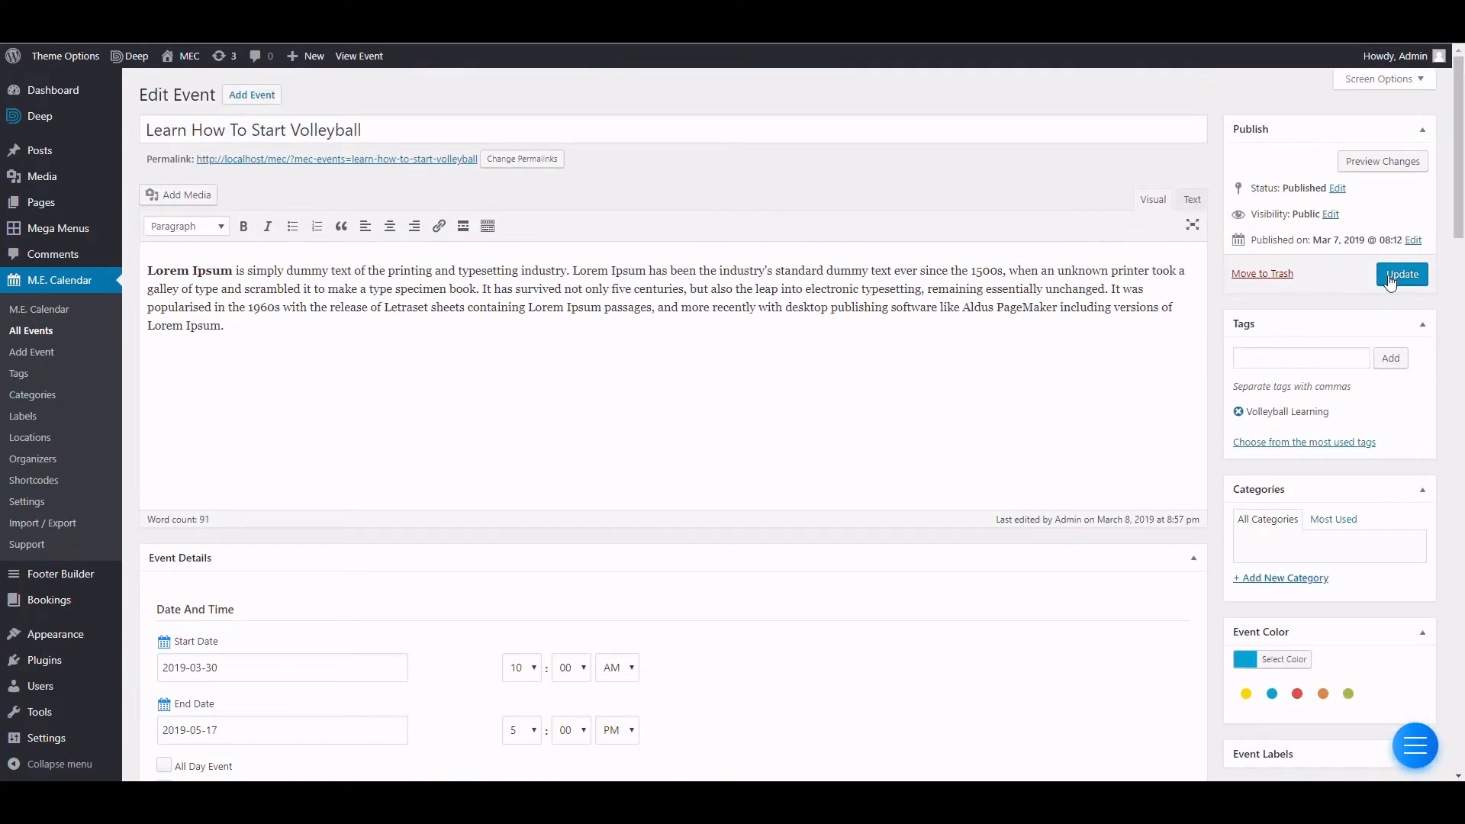
click(1392, 276)
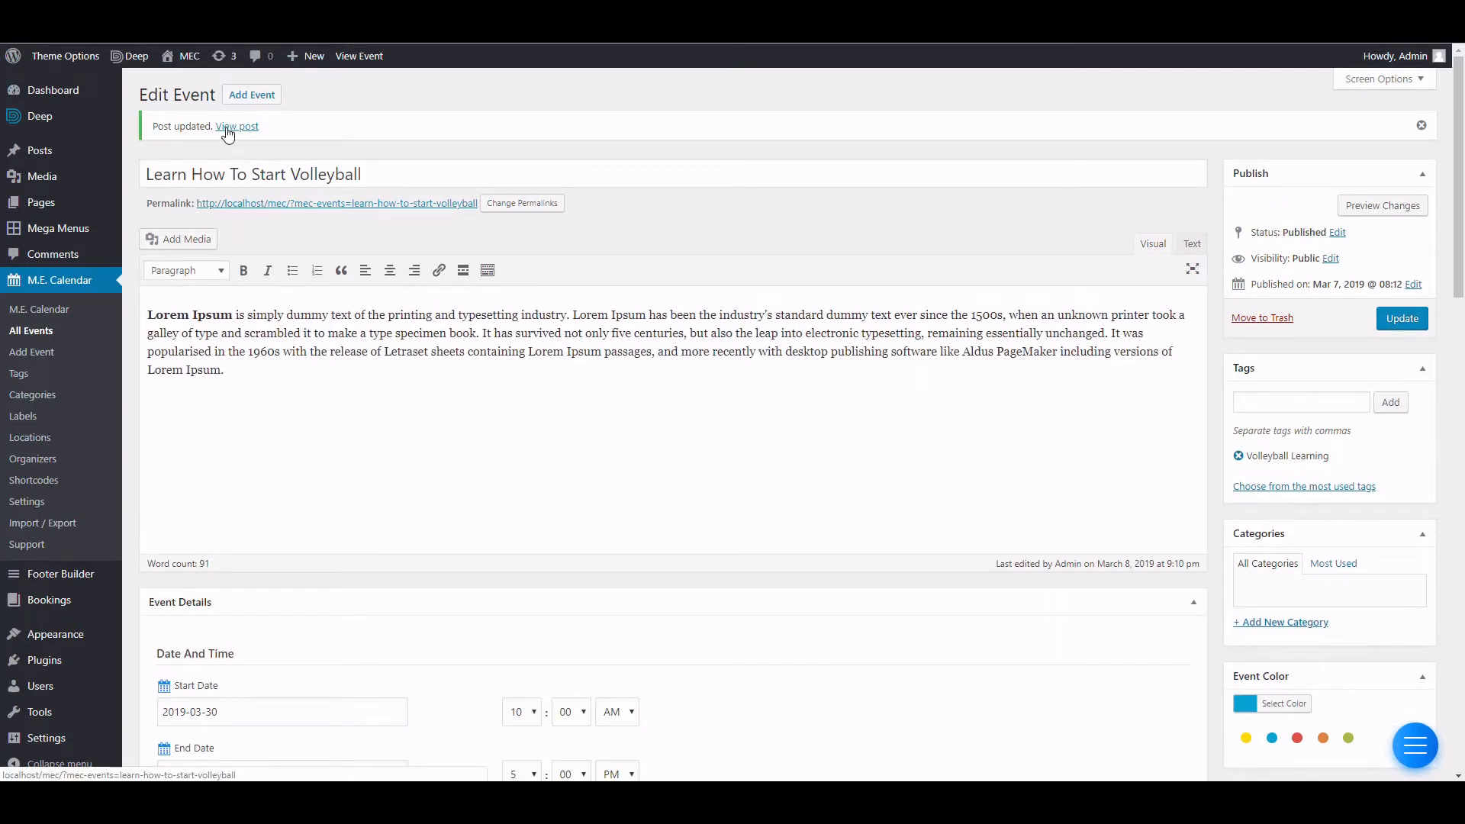
View the published volleyball event page, check its organizer details and go to the booking section via Register.
click(228, 130)
scroll(981, 357, down, 1)
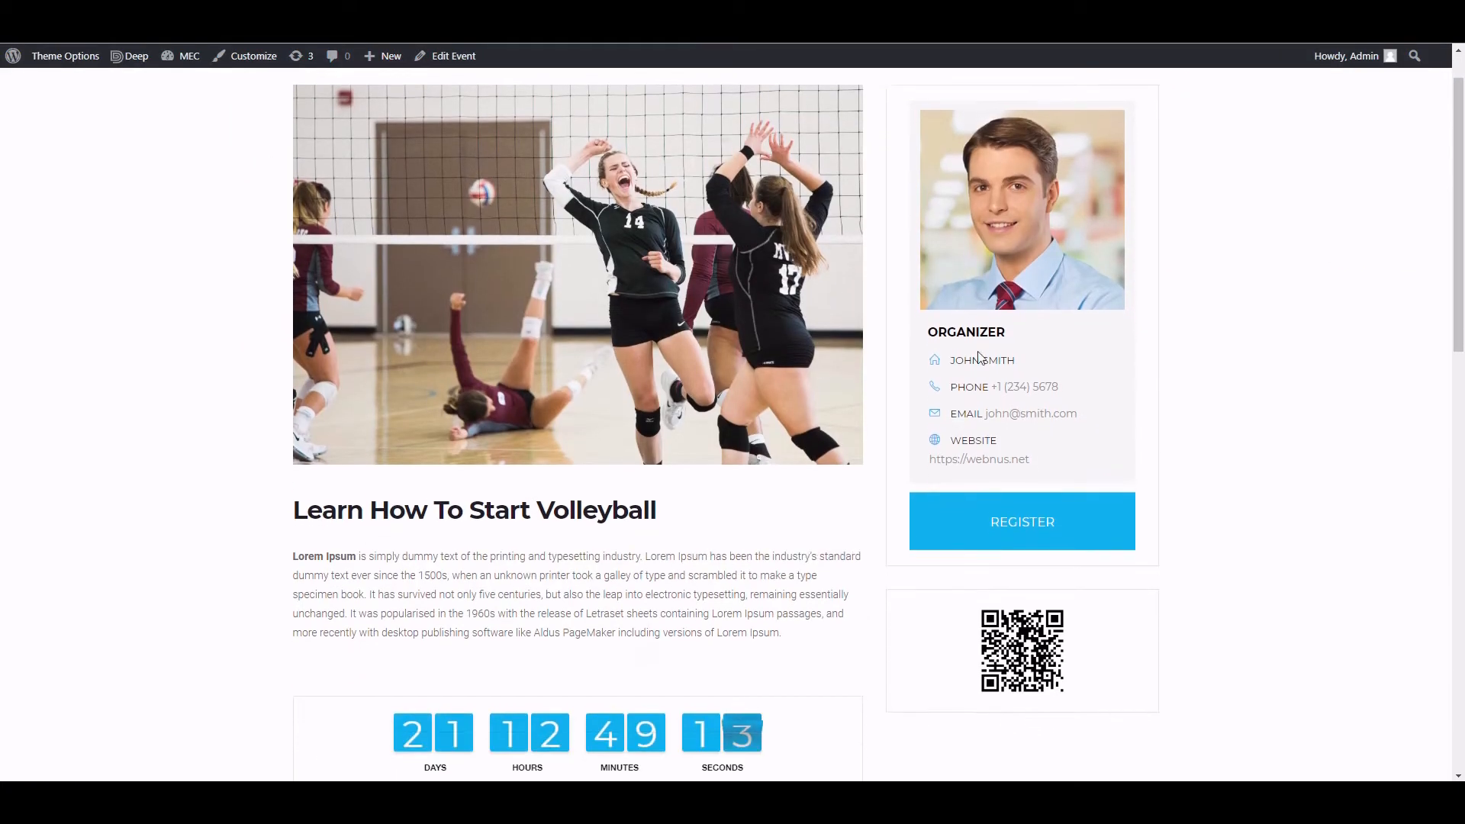
scroll(980, 357, up, 1)
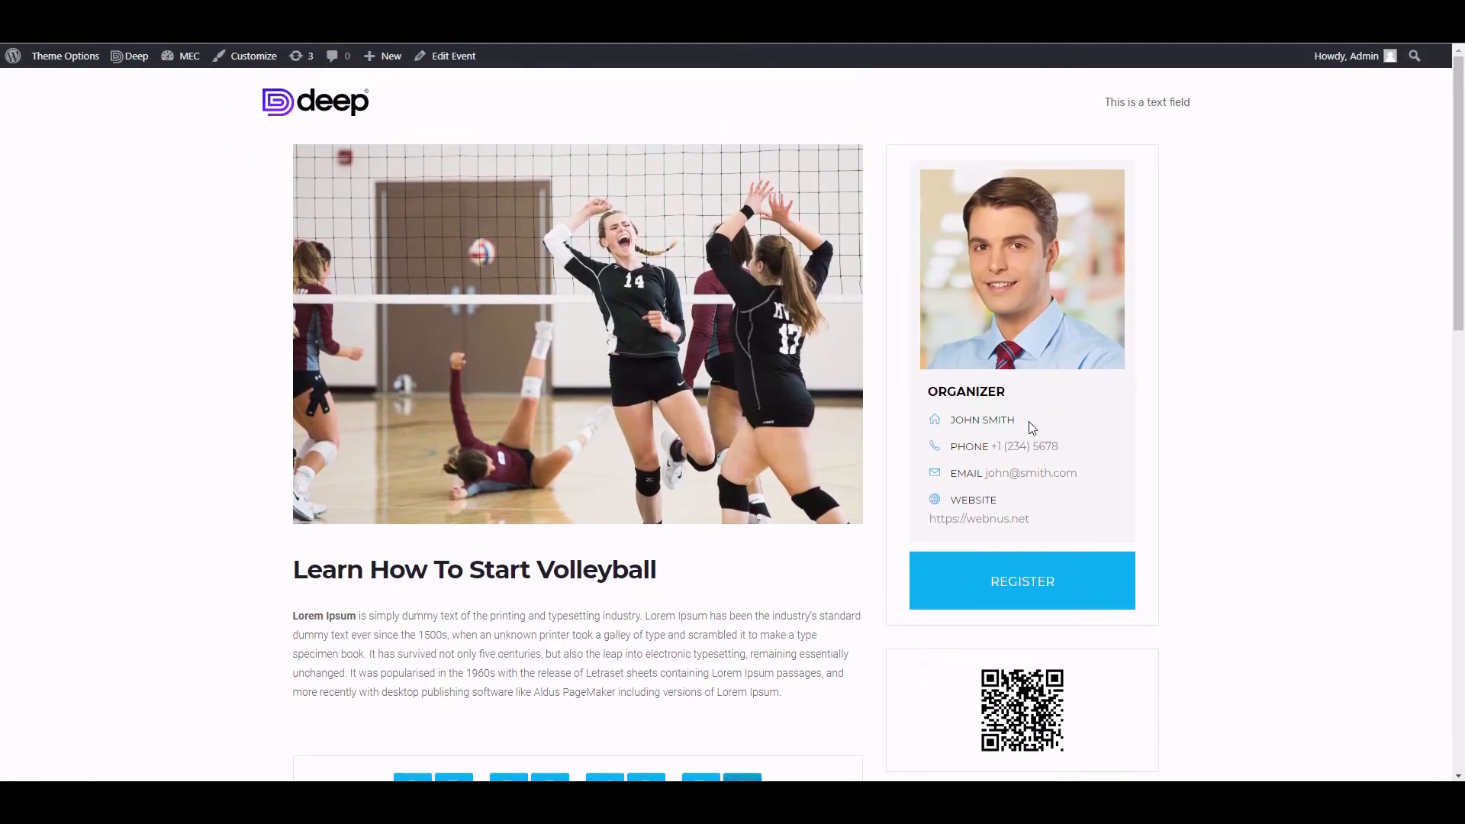
drag(1028, 425, 949, 420)
scroll(1004, 504, down, 1)
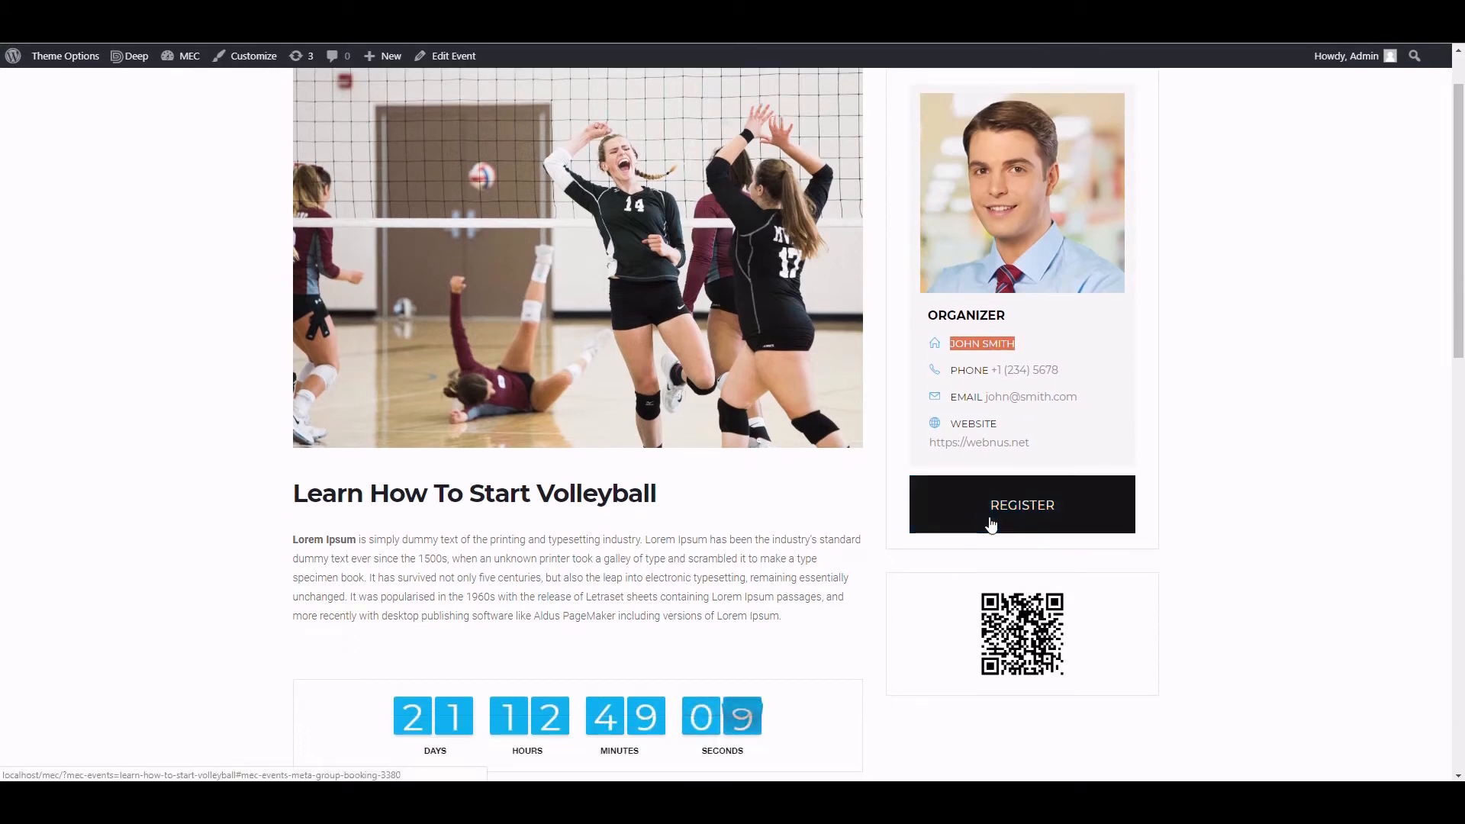
click(989, 523)
scroll(932, 510, up, 3)
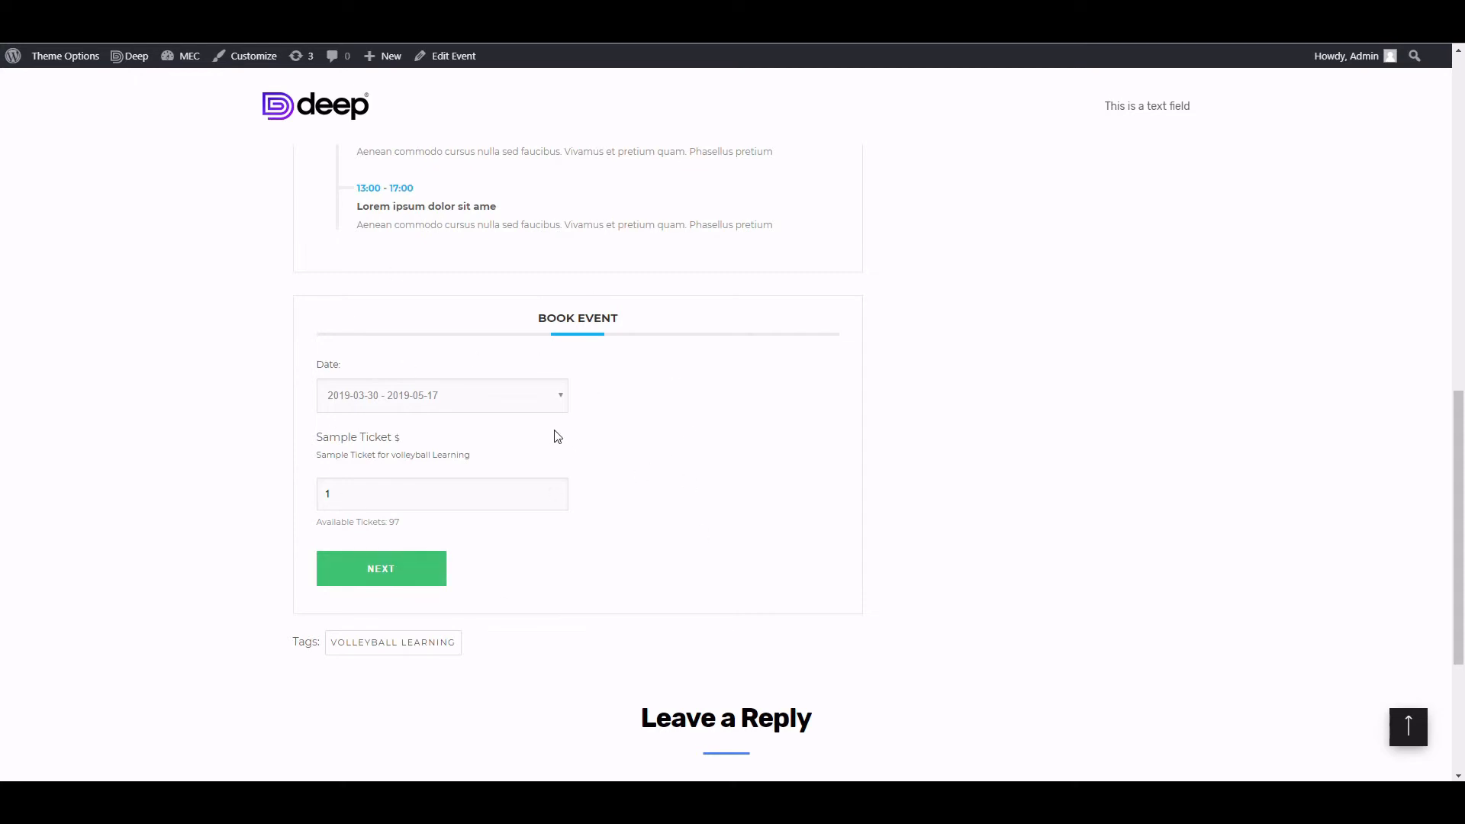
Check the available date and ticket description, set the Sample Ticket quantity to 3 and continue to the attendees form.
click(369, 400)
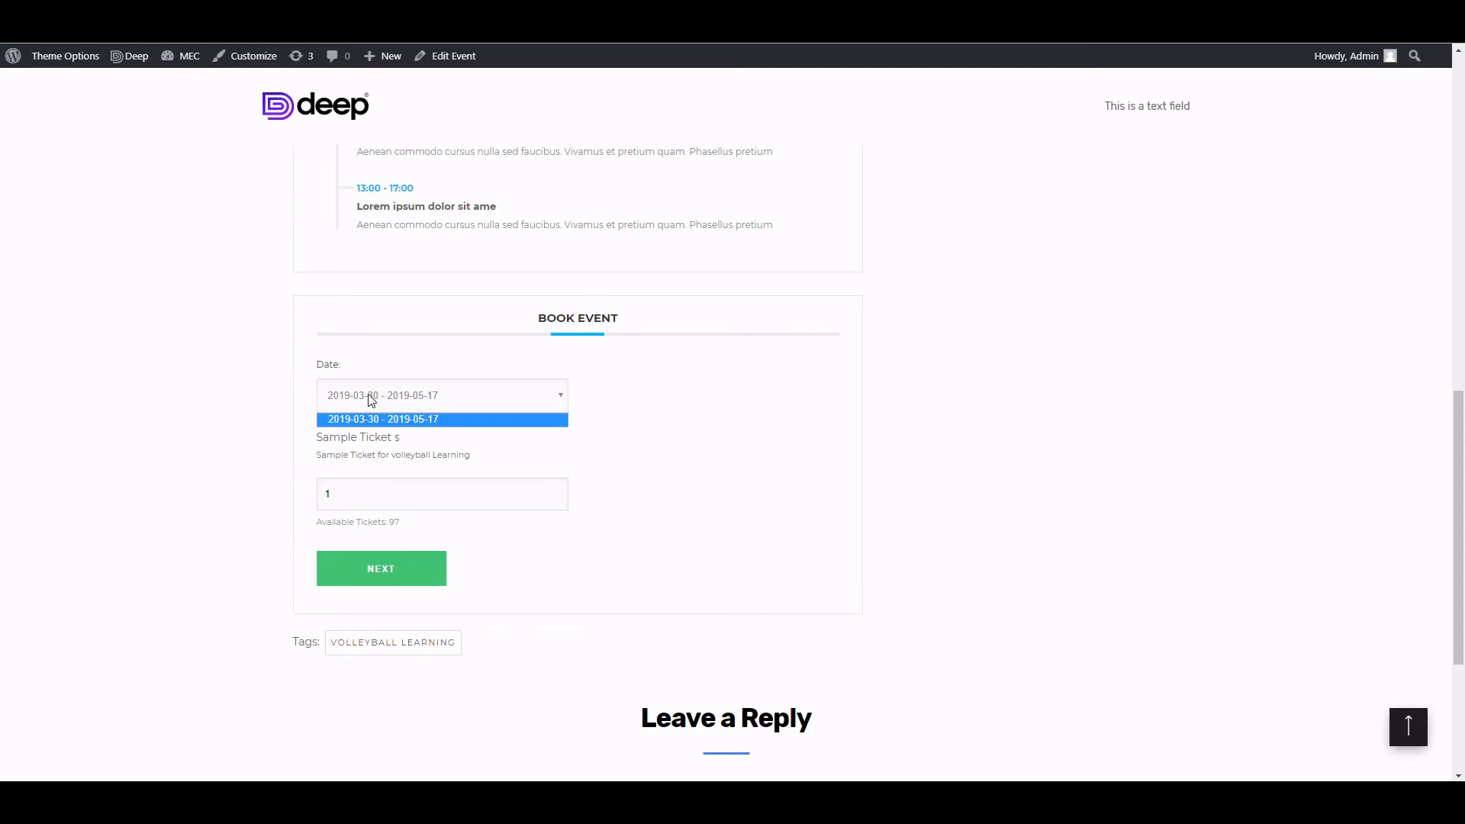
click(658, 413)
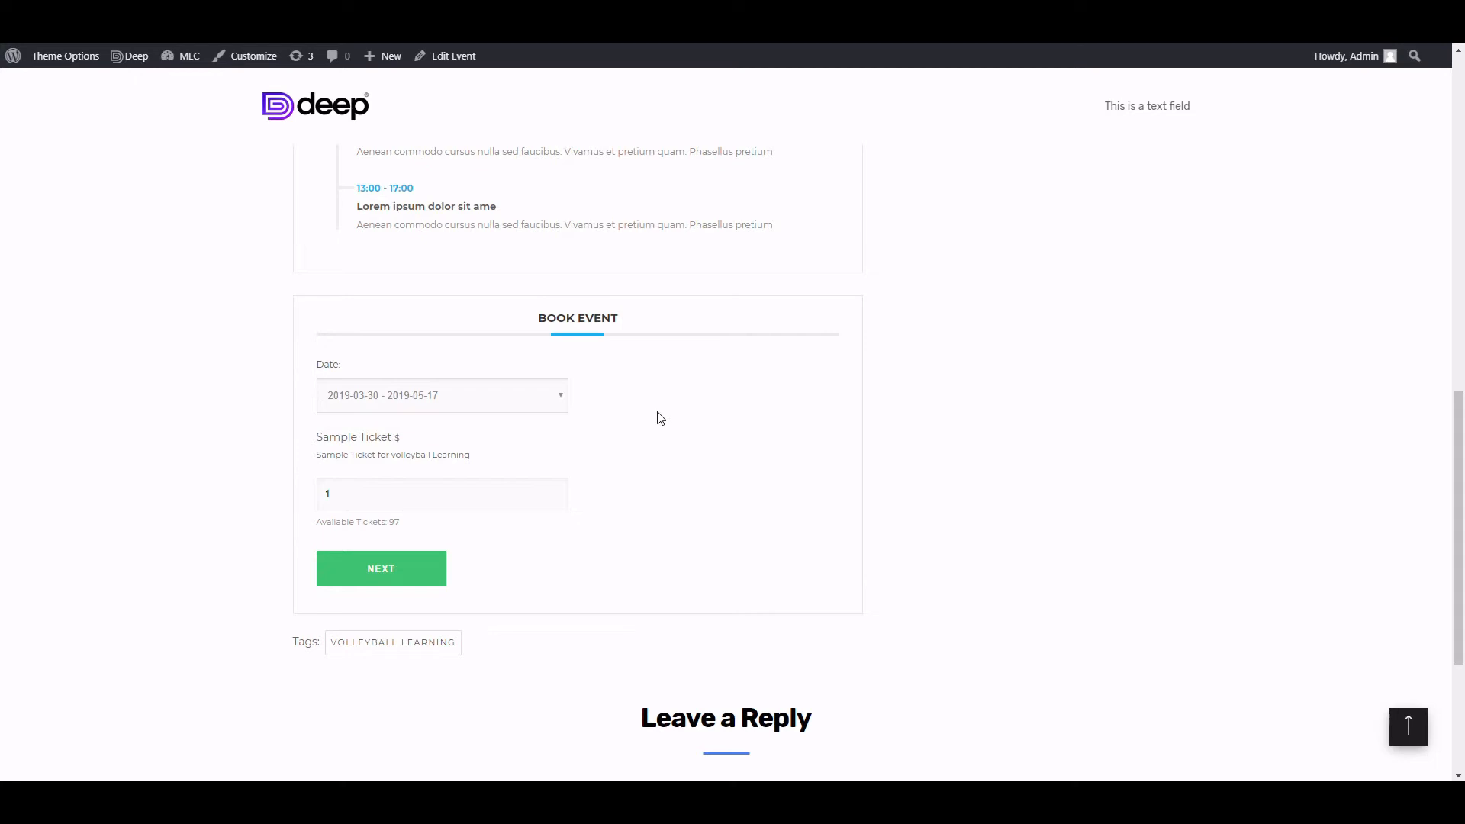
click(403, 452)
scroll(338, 466, down, 1)
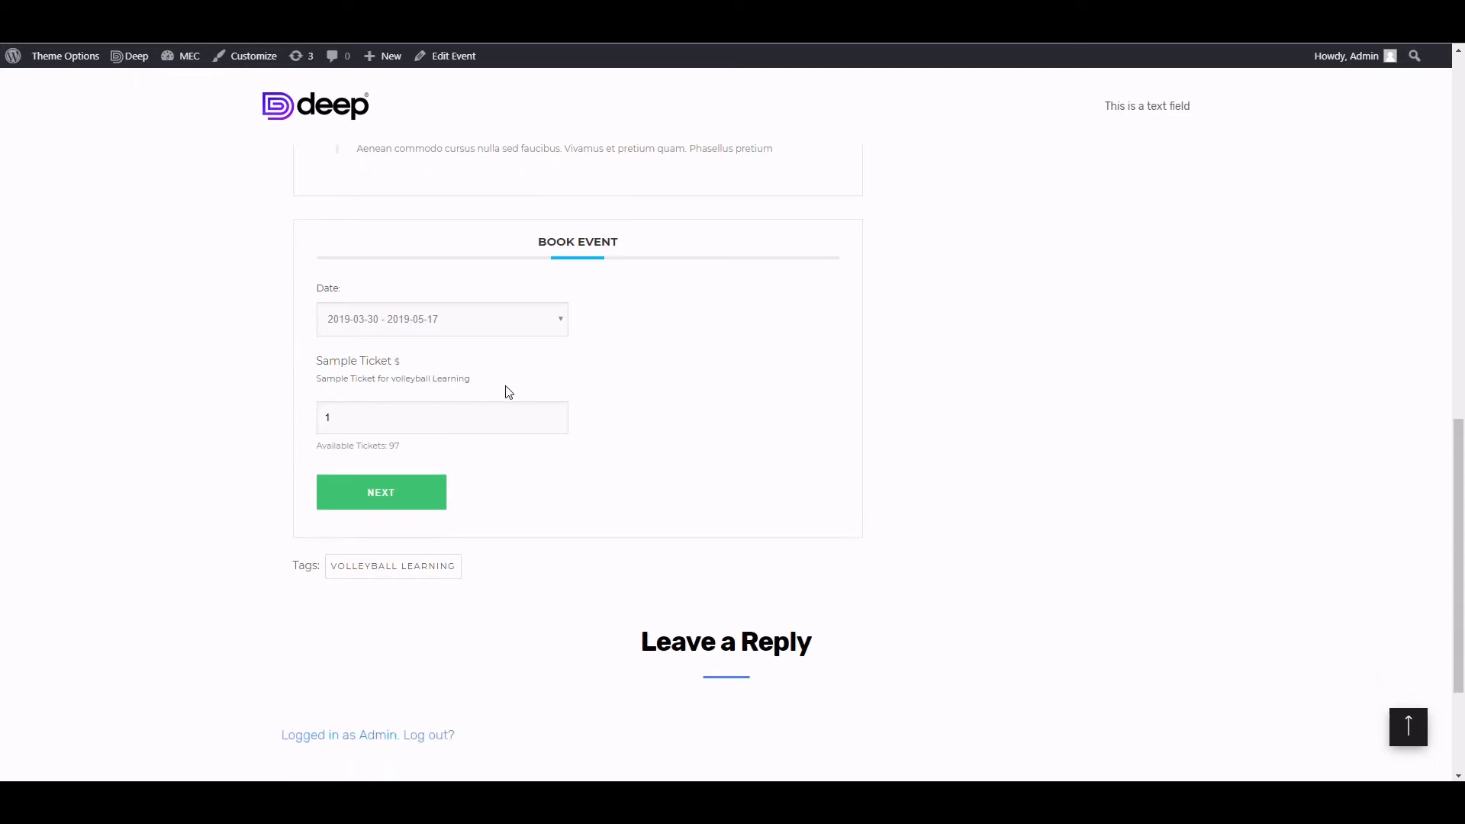
drag(509, 392, 269, 383)
click(381, 430)
click(418, 499)
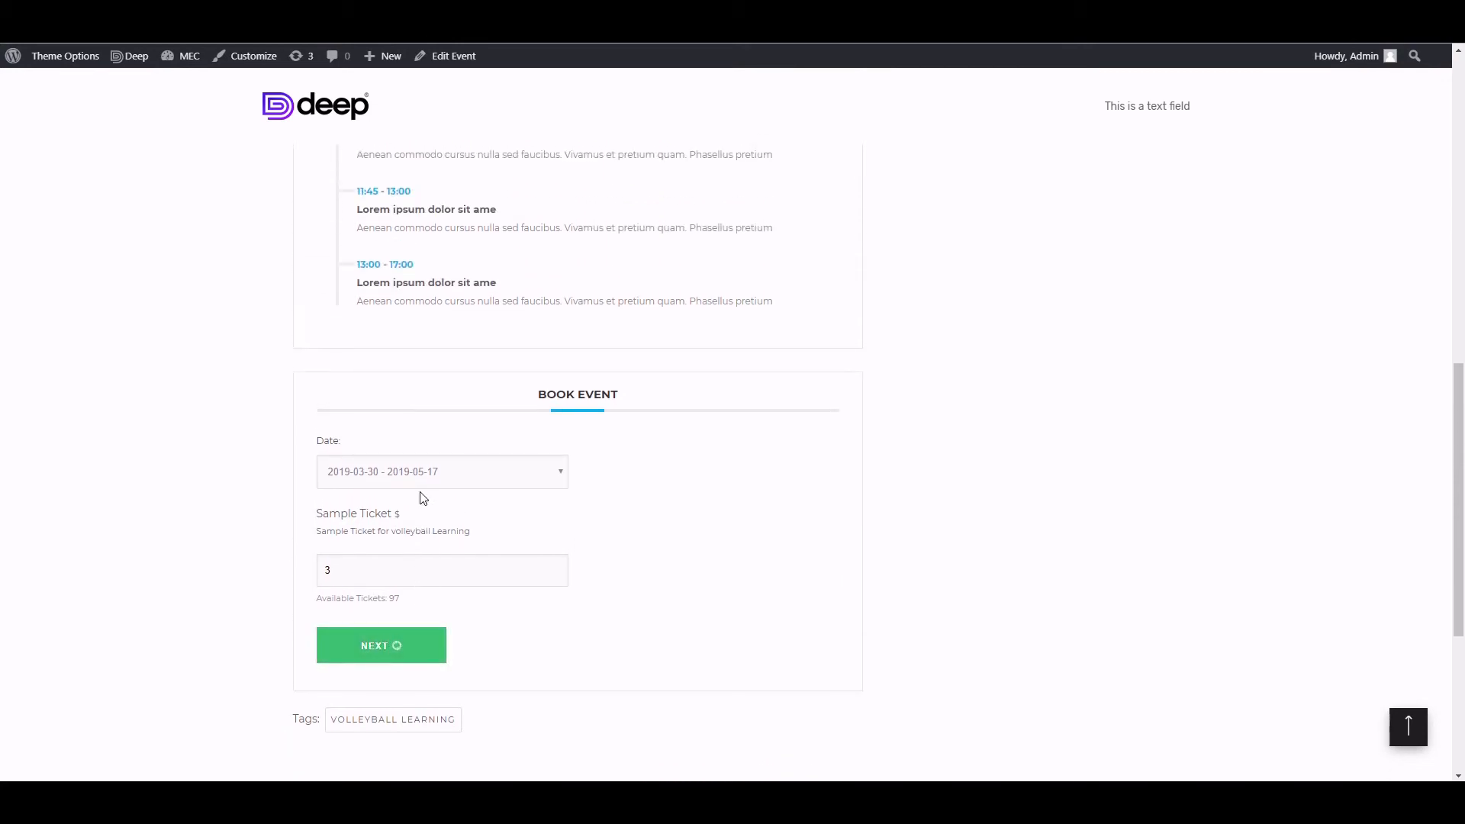
Fill in the first attendee's email and name from the saved suggestions.
text(ampl)
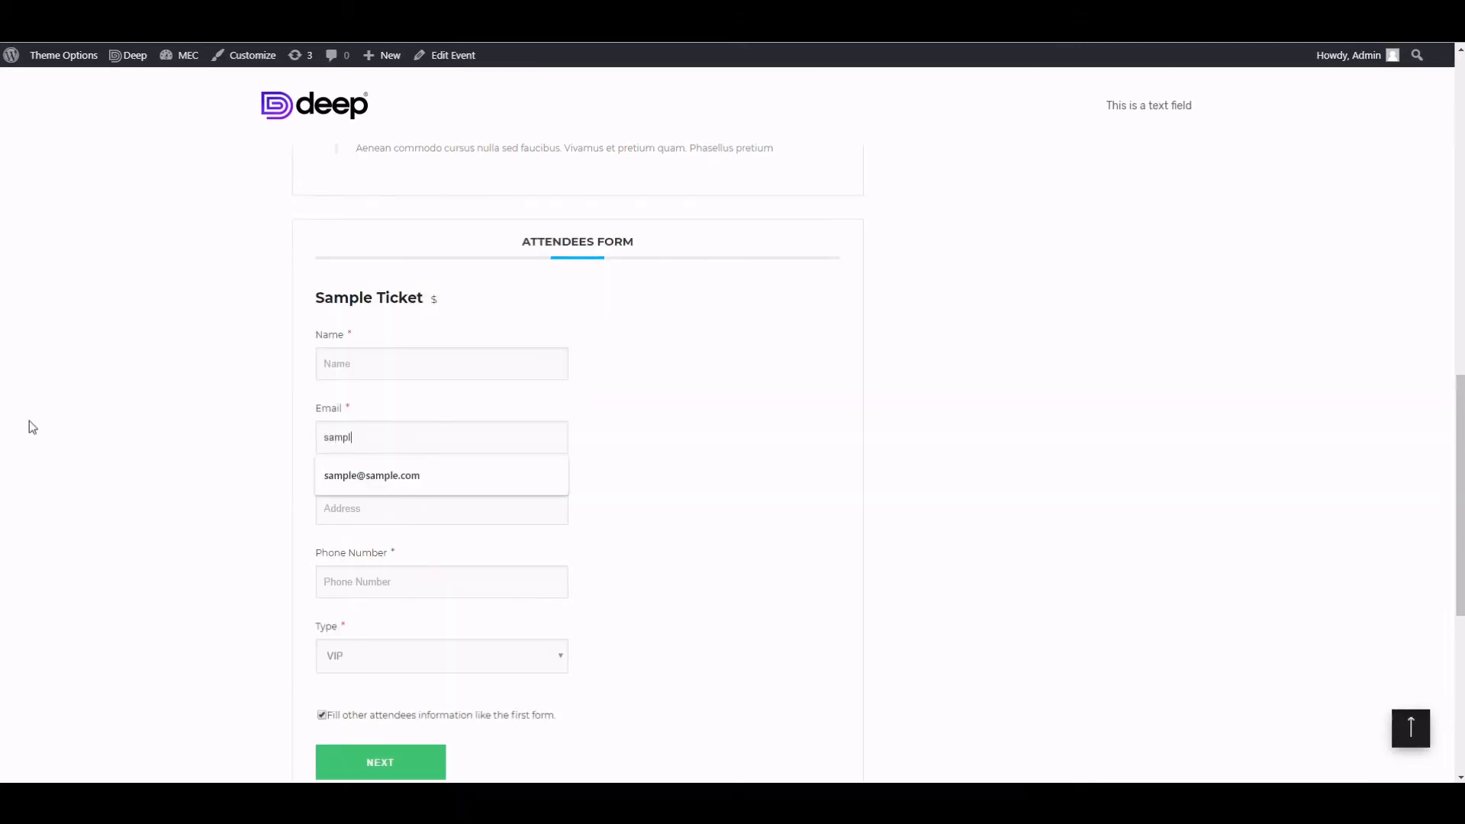
key(Down)
key(Return)
click(364, 366)
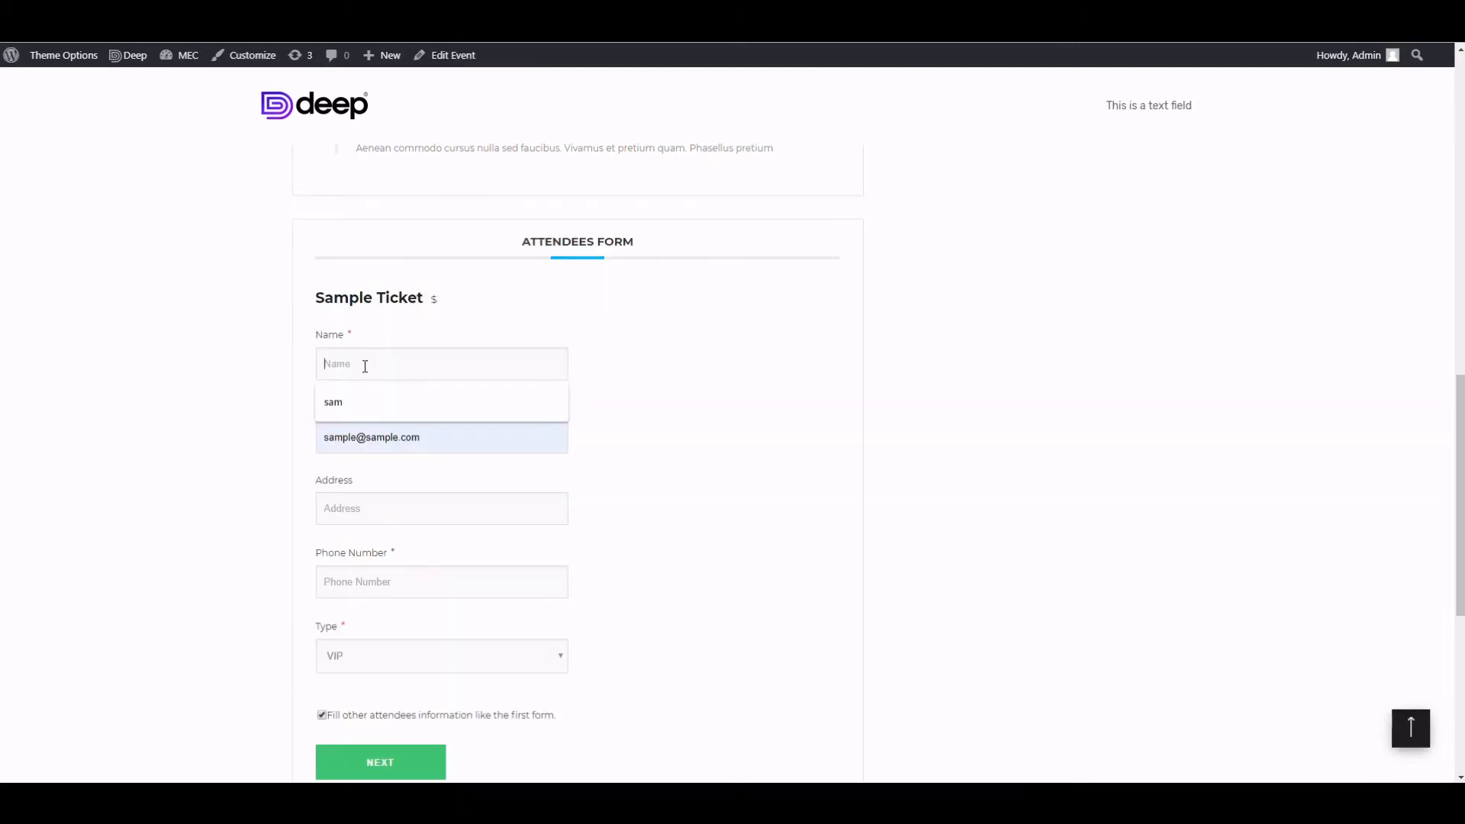
key(Down)
key(Return)
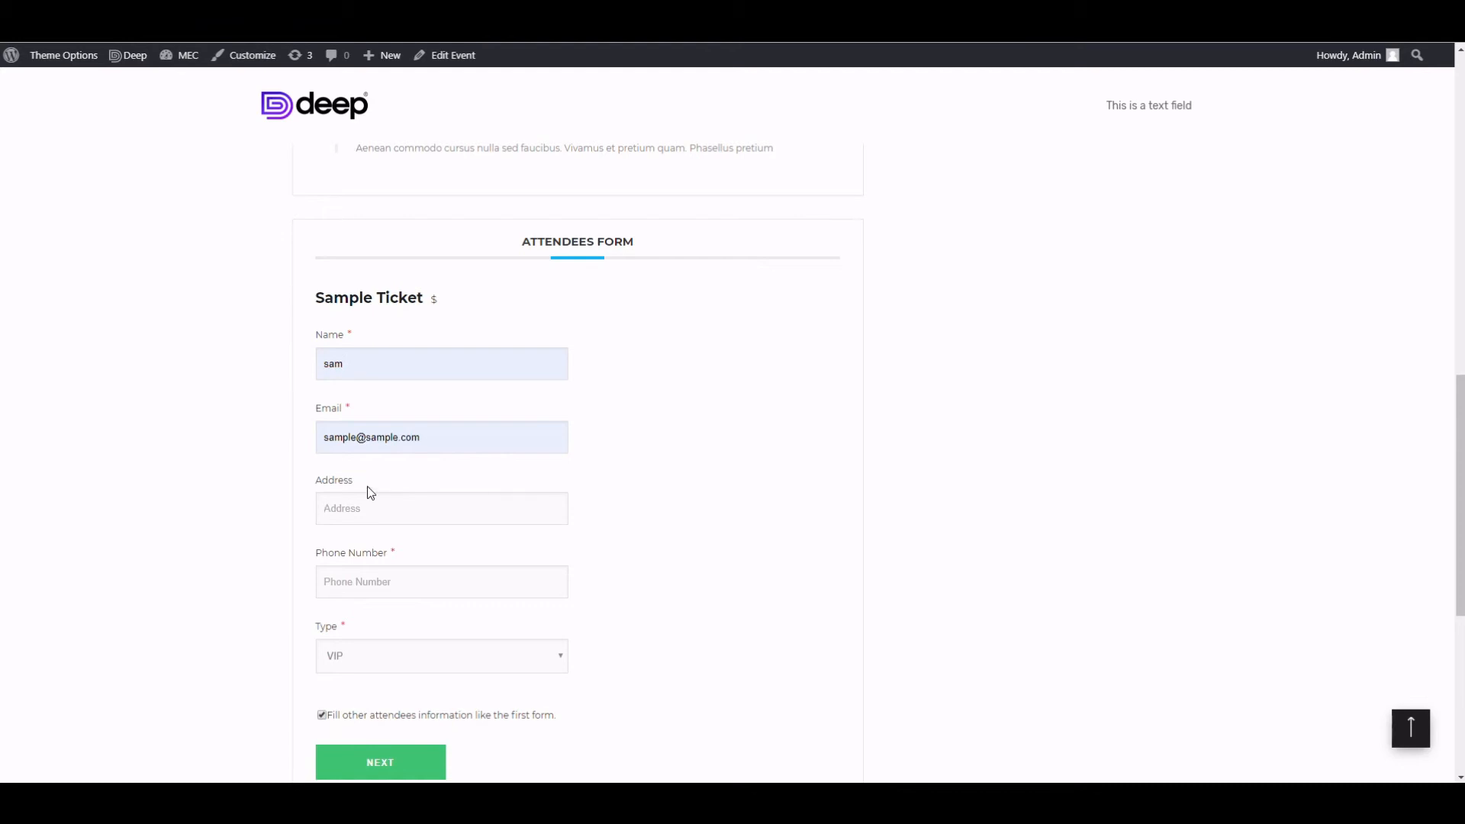
Enter the attendee's phone number and choose VIP as the type.
click(417, 488)
text(+12536376)
scroll(382, 657, down, 2)
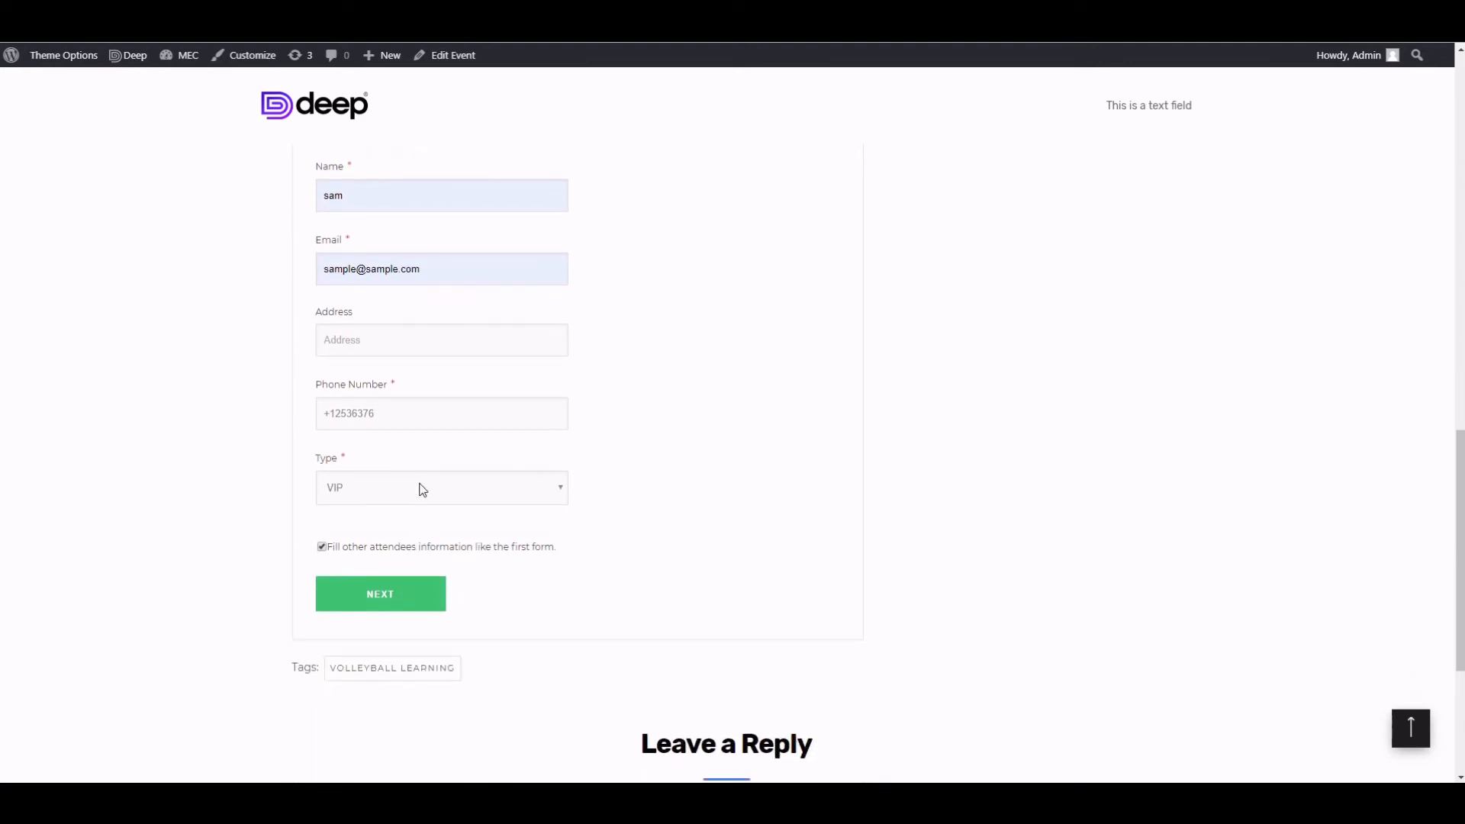
click(423, 489)
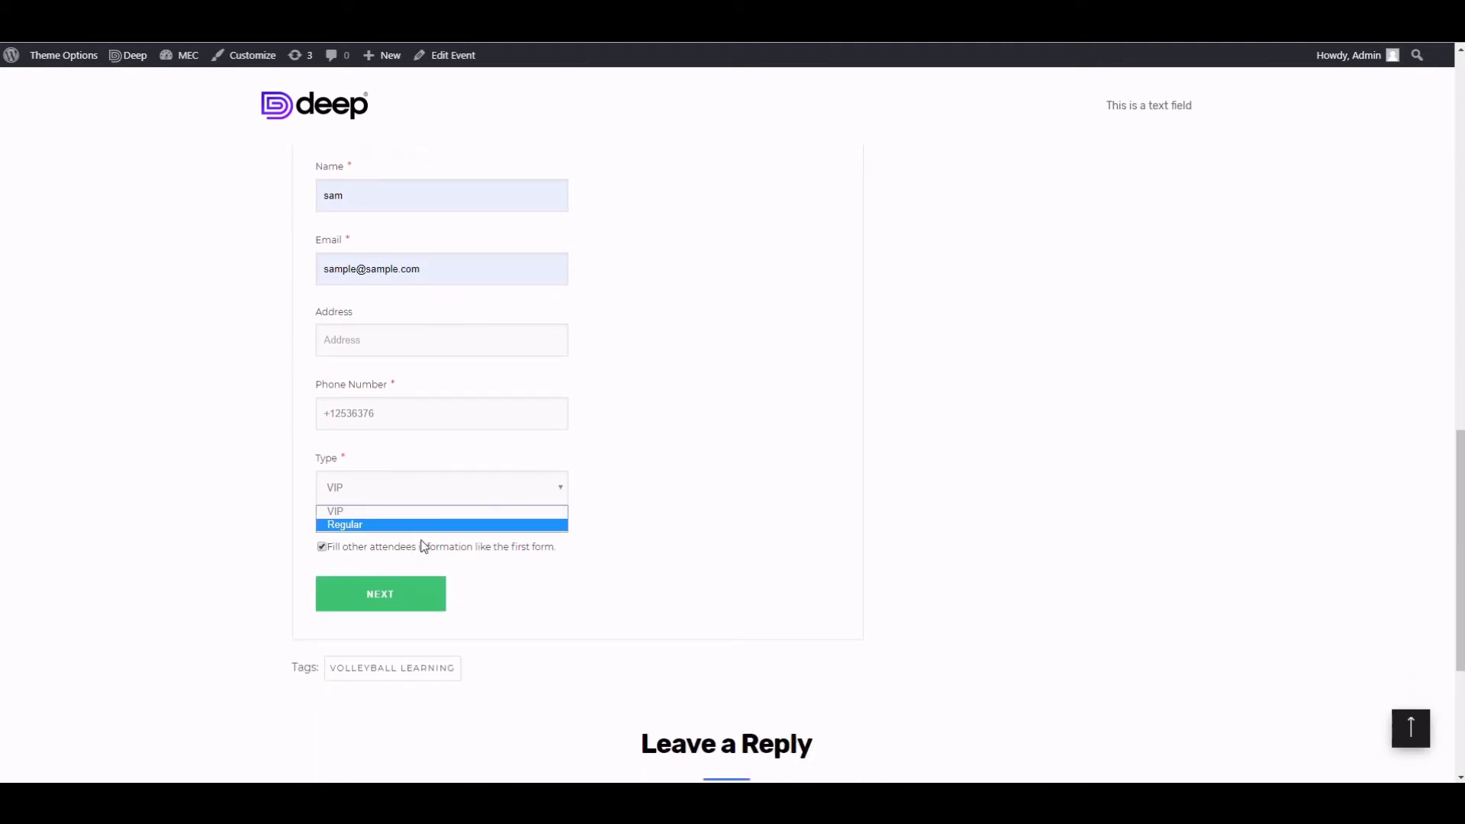
click(400, 511)
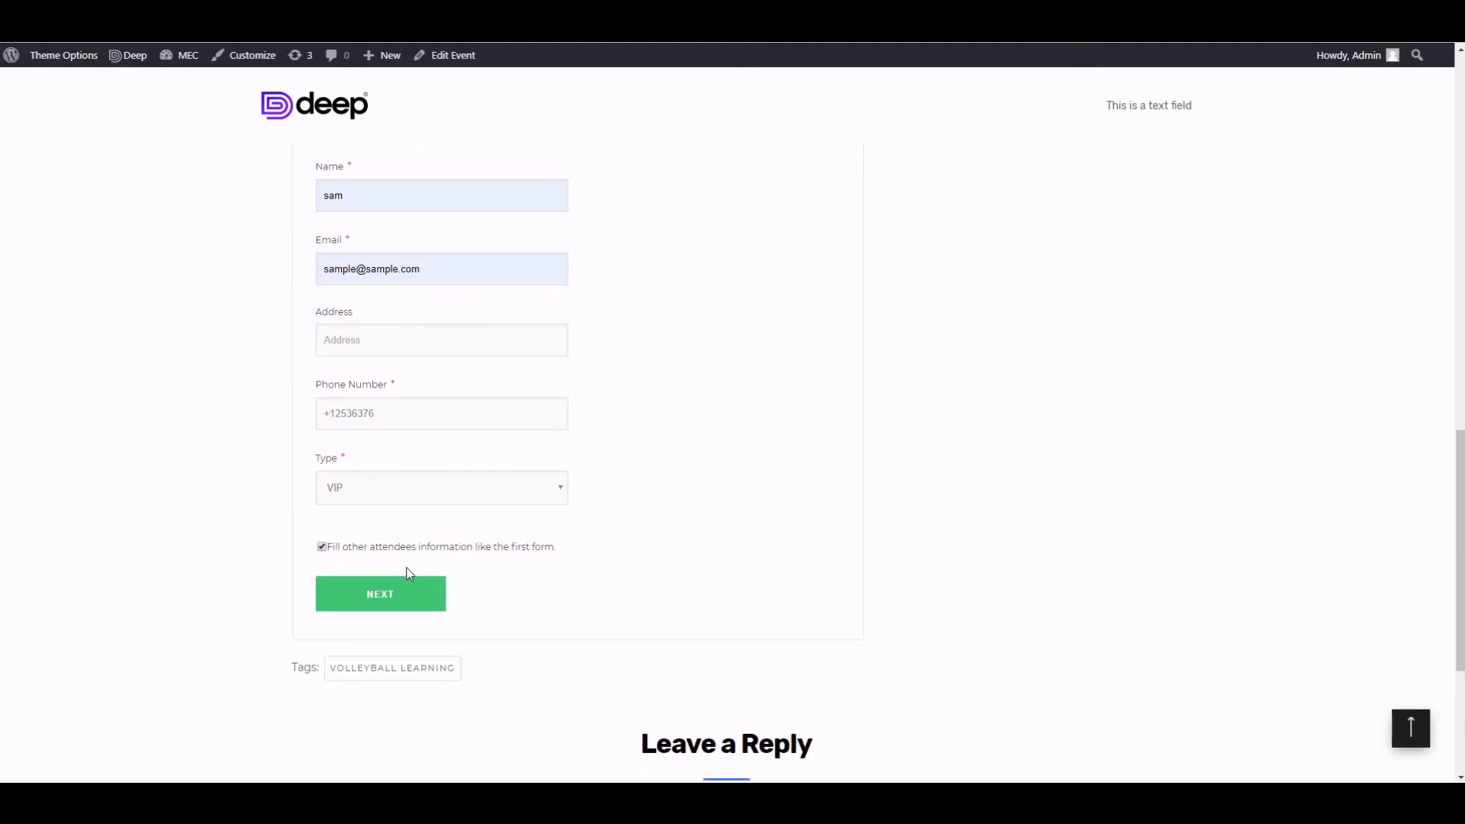
Turn off filling other attendees' information like the first form, examine the separate attendee forms, and turn it back on.
click(321, 548)
scroll(320, 544, down, 2)
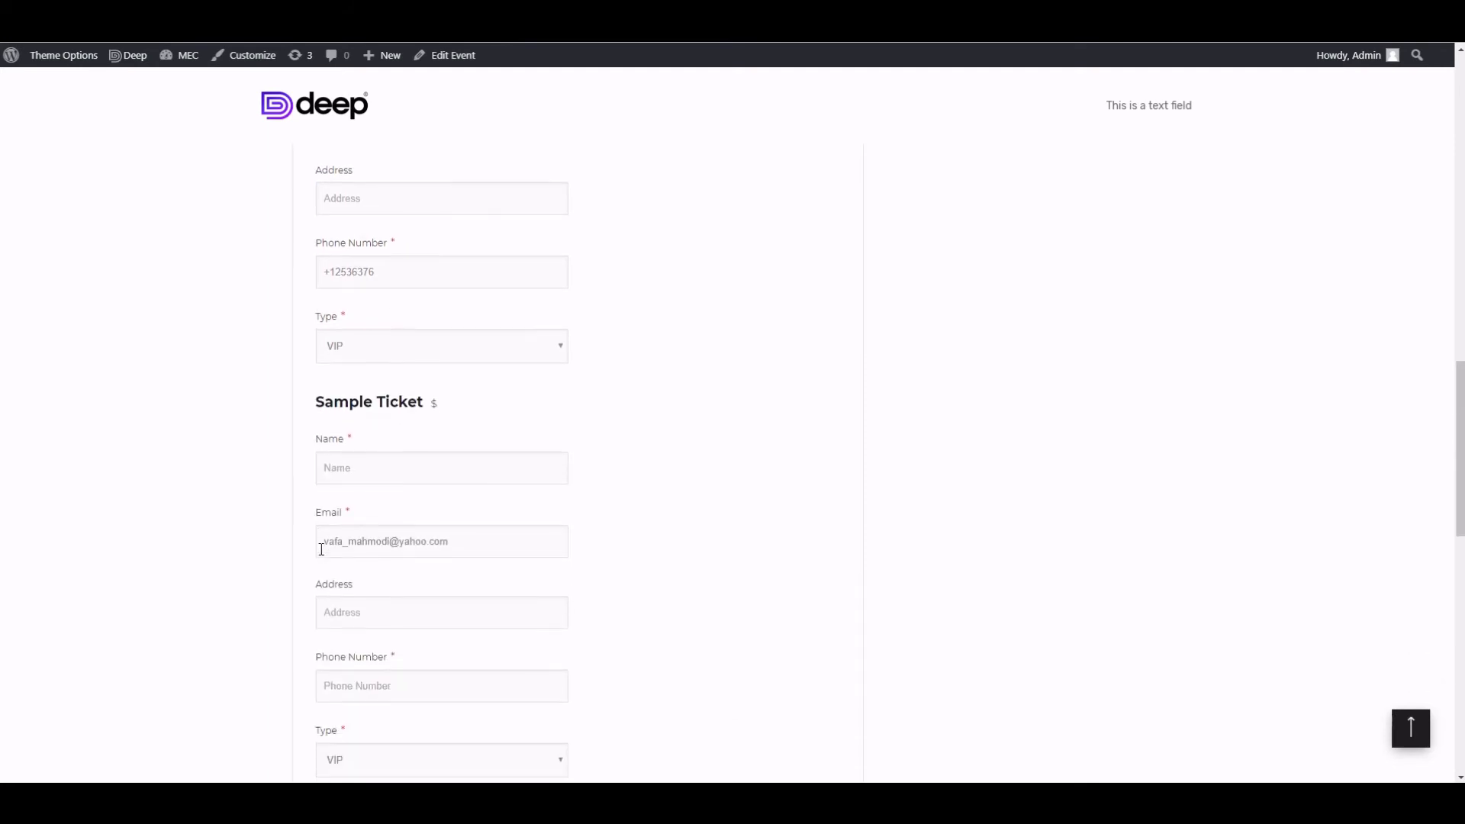
scroll(473, 425, down, 2)
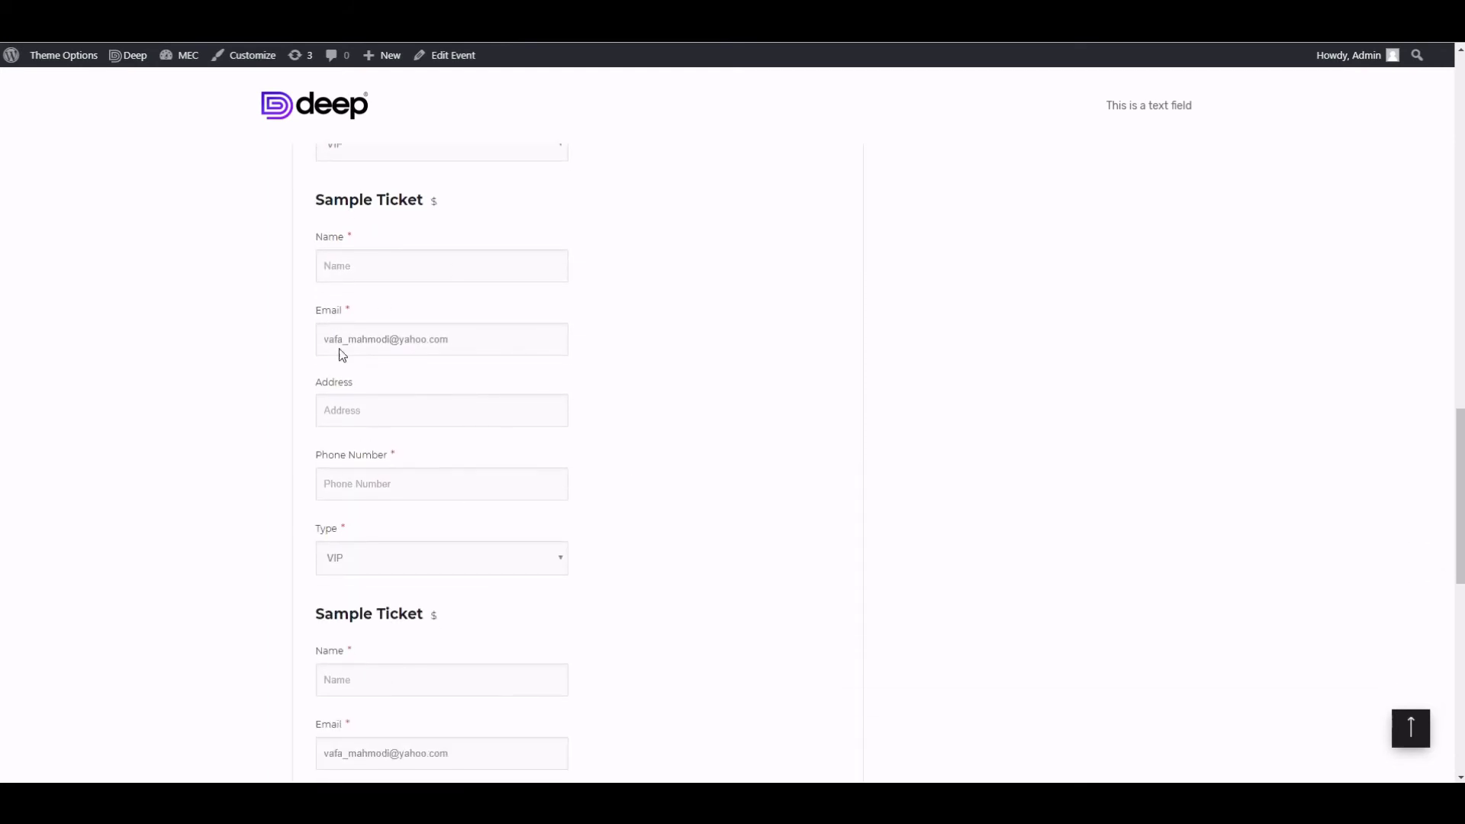
scroll(412, 374, down, 2)
scroll(514, 547, down, 3)
scroll(415, 638, up, 1)
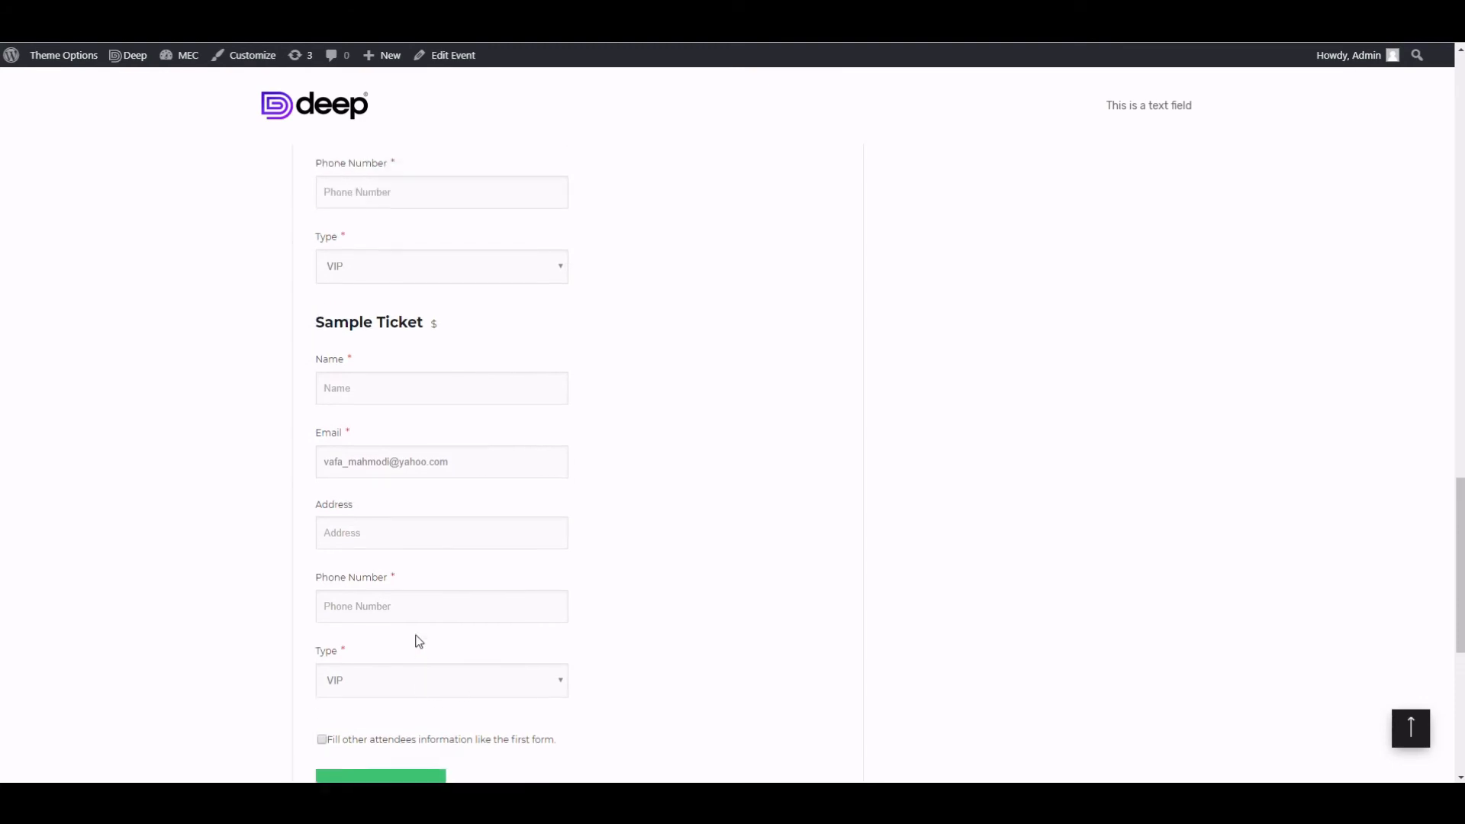
scroll(407, 640, down, 1)
scroll(407, 640, down, 3)
click(321, 476)
scroll(409, 573, up, 4)
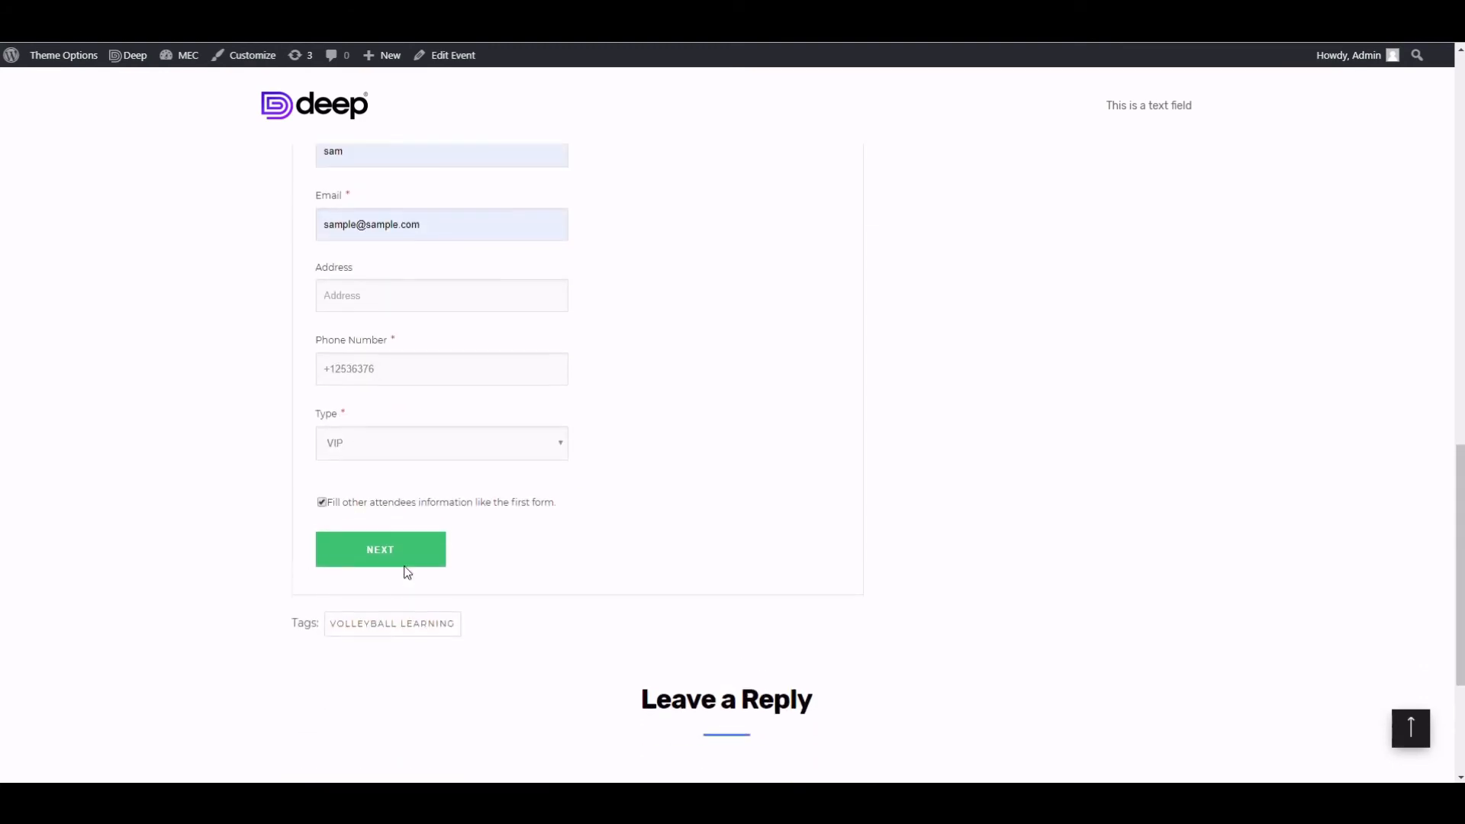
Continue from the attendees form to the checkout and review the tickets price, total and payment method.
scroll(405, 562, down, 2)
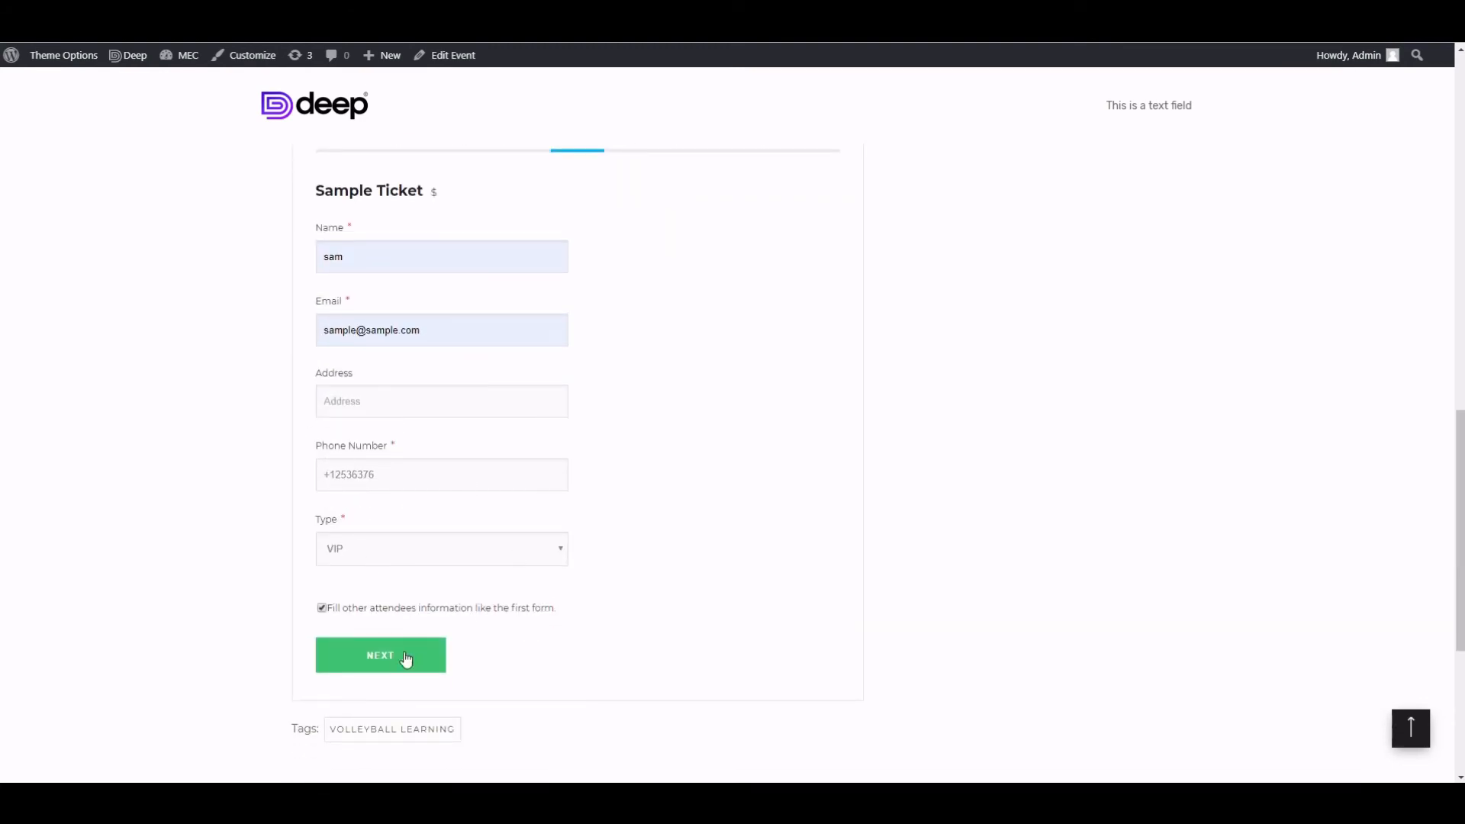
click(402, 664)
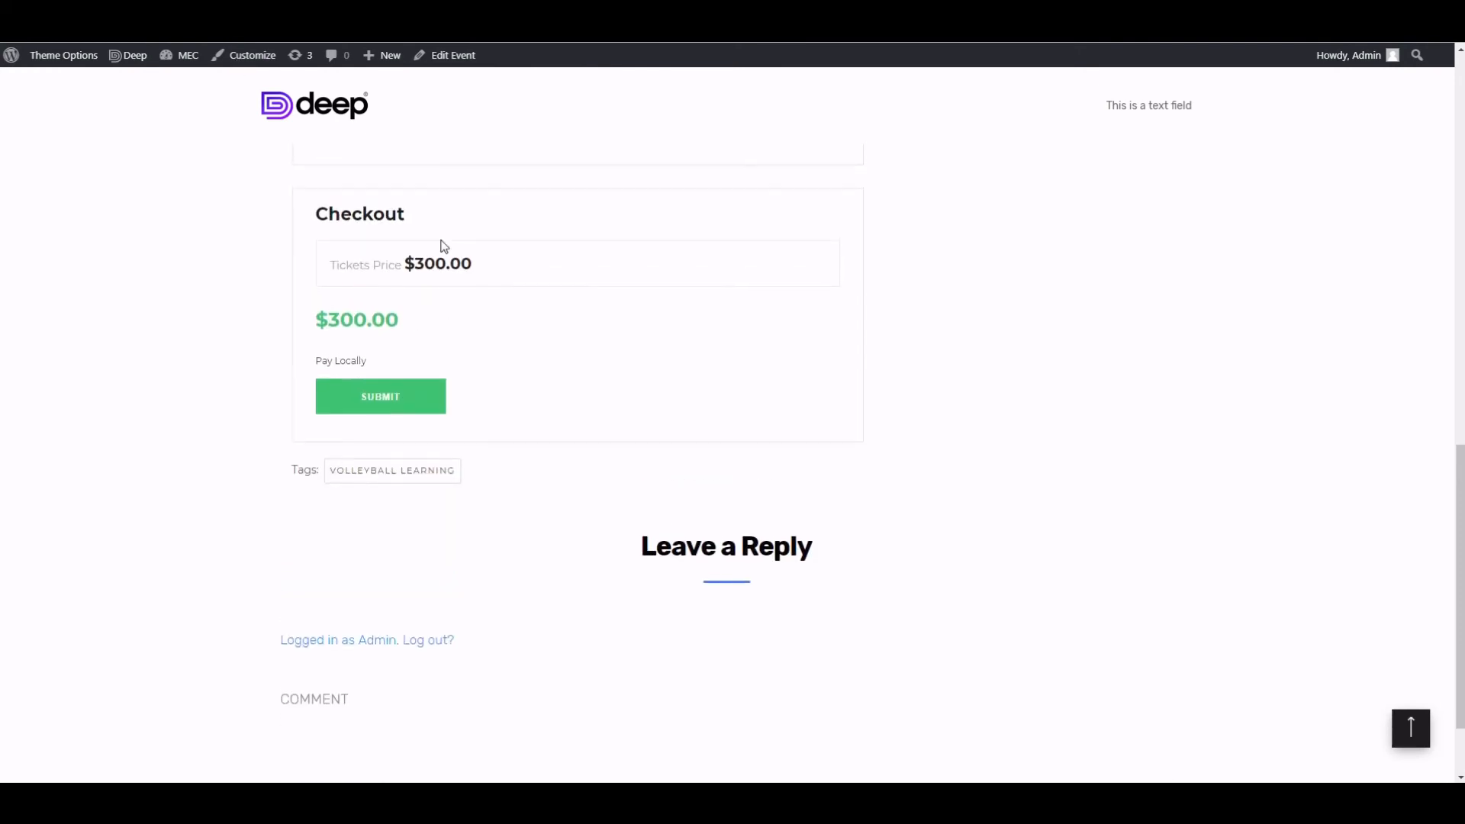
scroll(517, 331, up, 6)
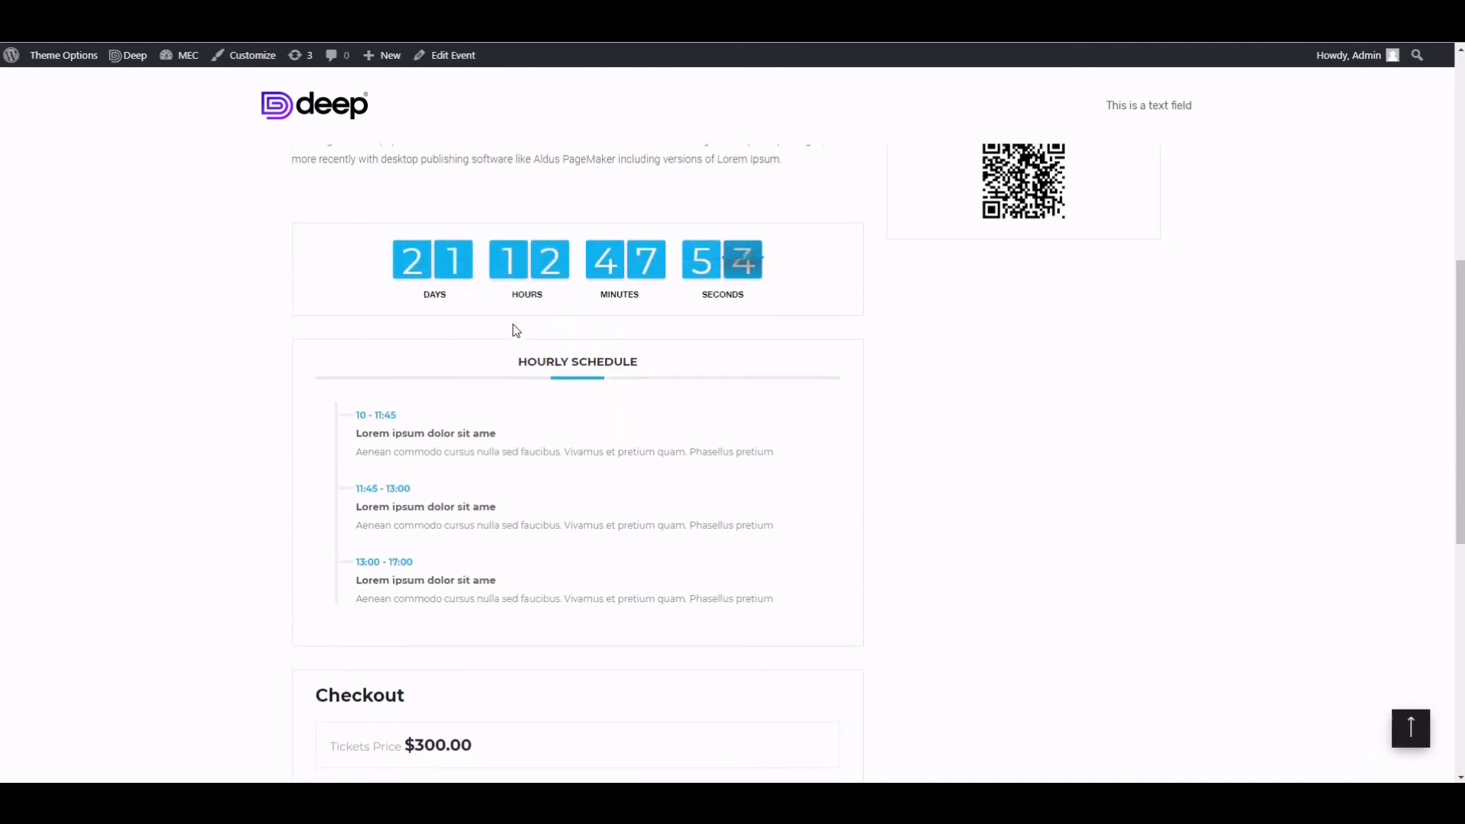
scroll(514, 328, down, 7)
scroll(455, 285, up, 3)
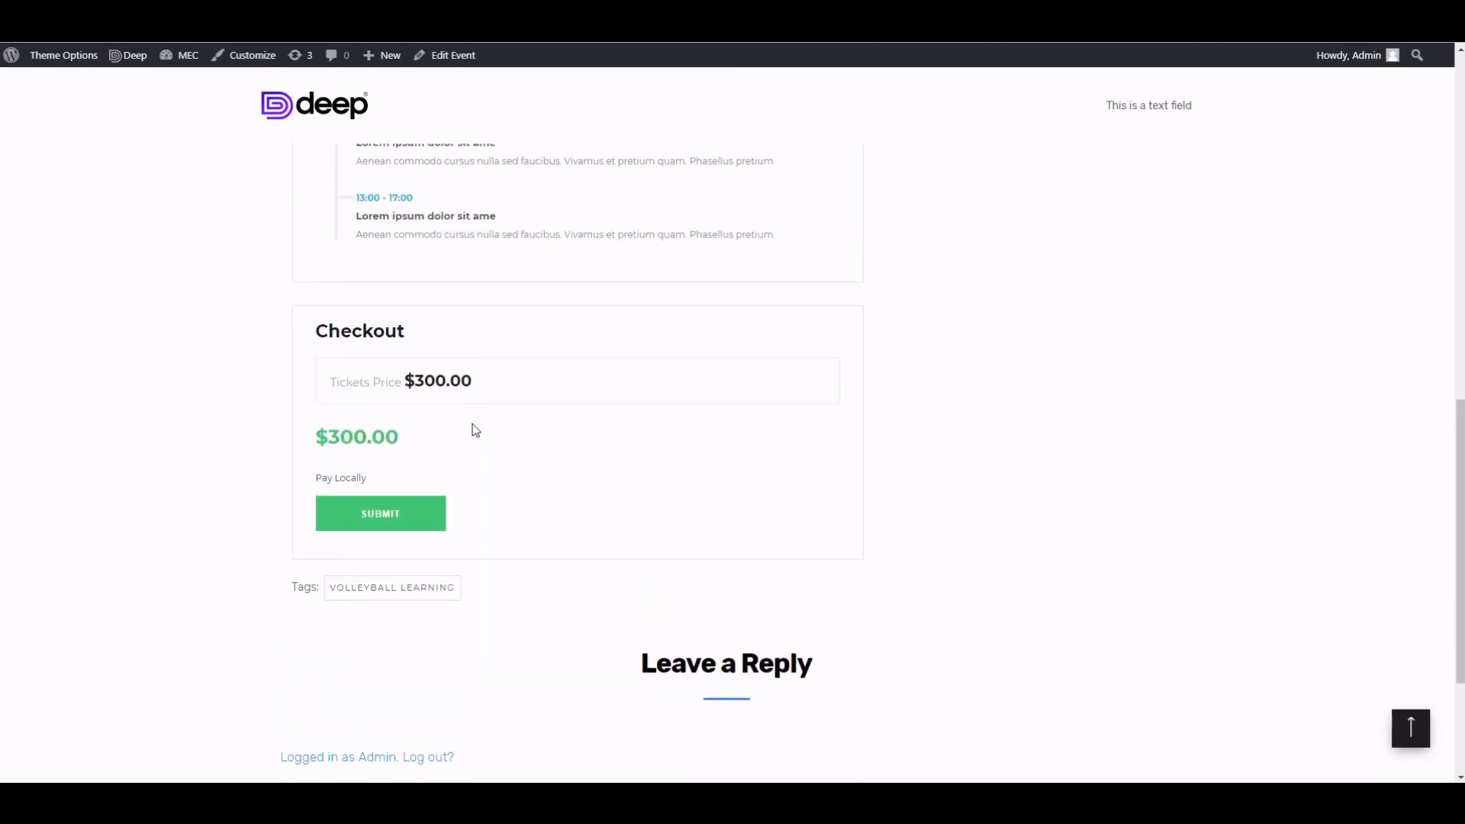
drag(400, 443, 301, 438)
click(416, 477)
drag(372, 478, 313, 479)
click(448, 461)
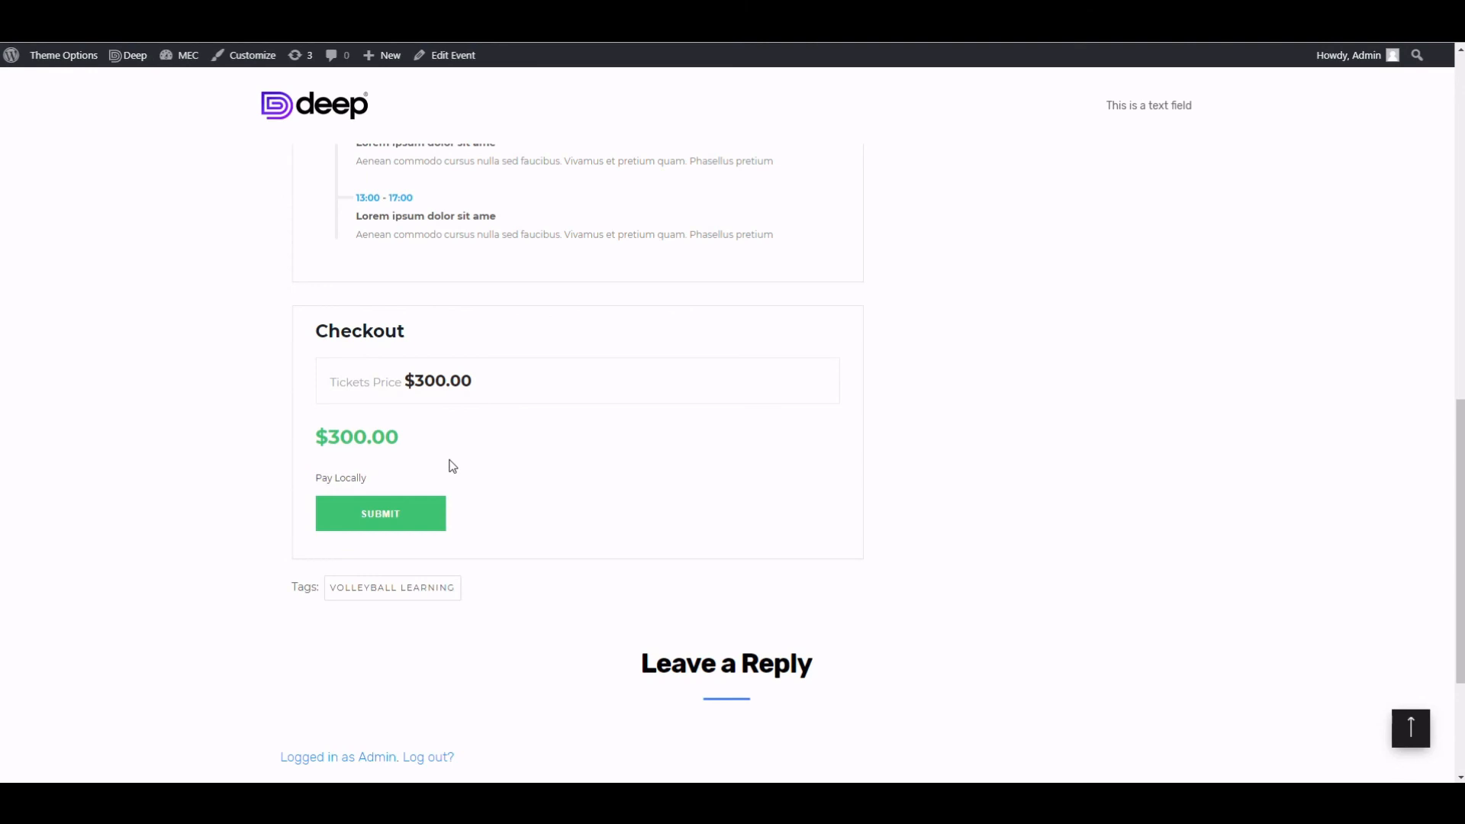
Submit the booking with Pay Locally and look over the thank-you page.
click(386, 518)
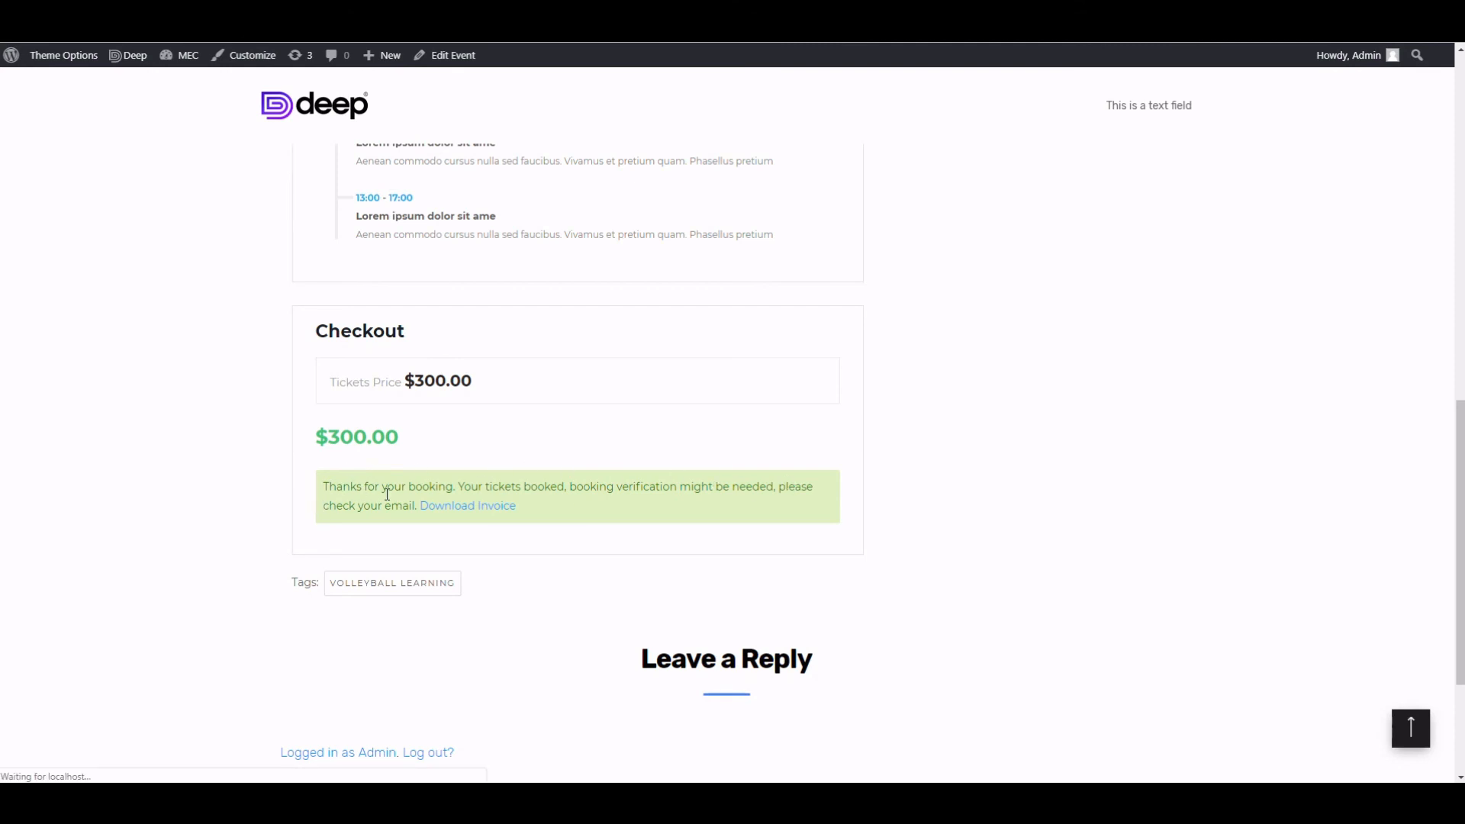
drag(422, 486, 763, 513)
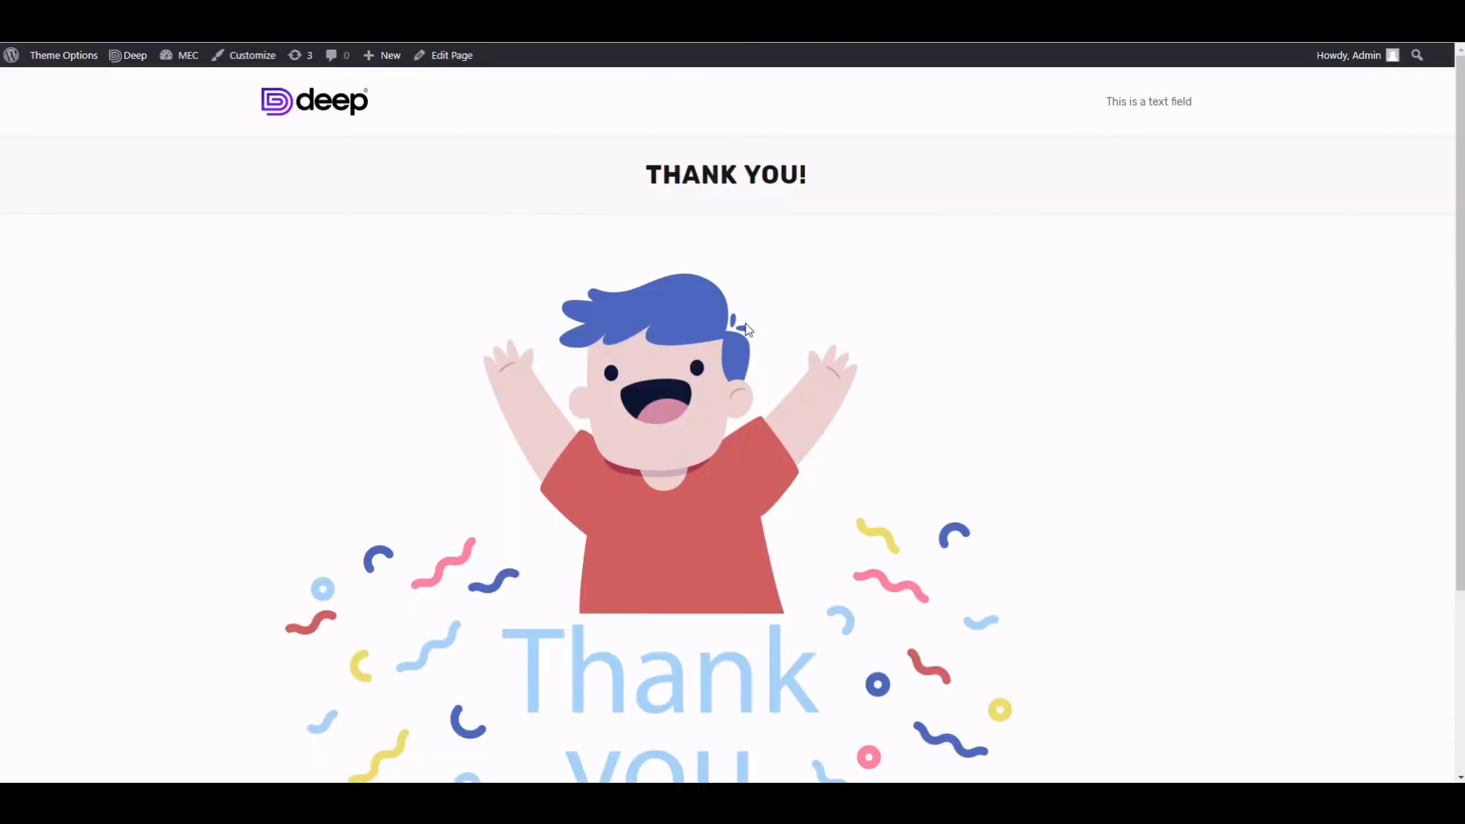
scroll(745, 328, down, 4)
scroll(711, 607, up, 4)
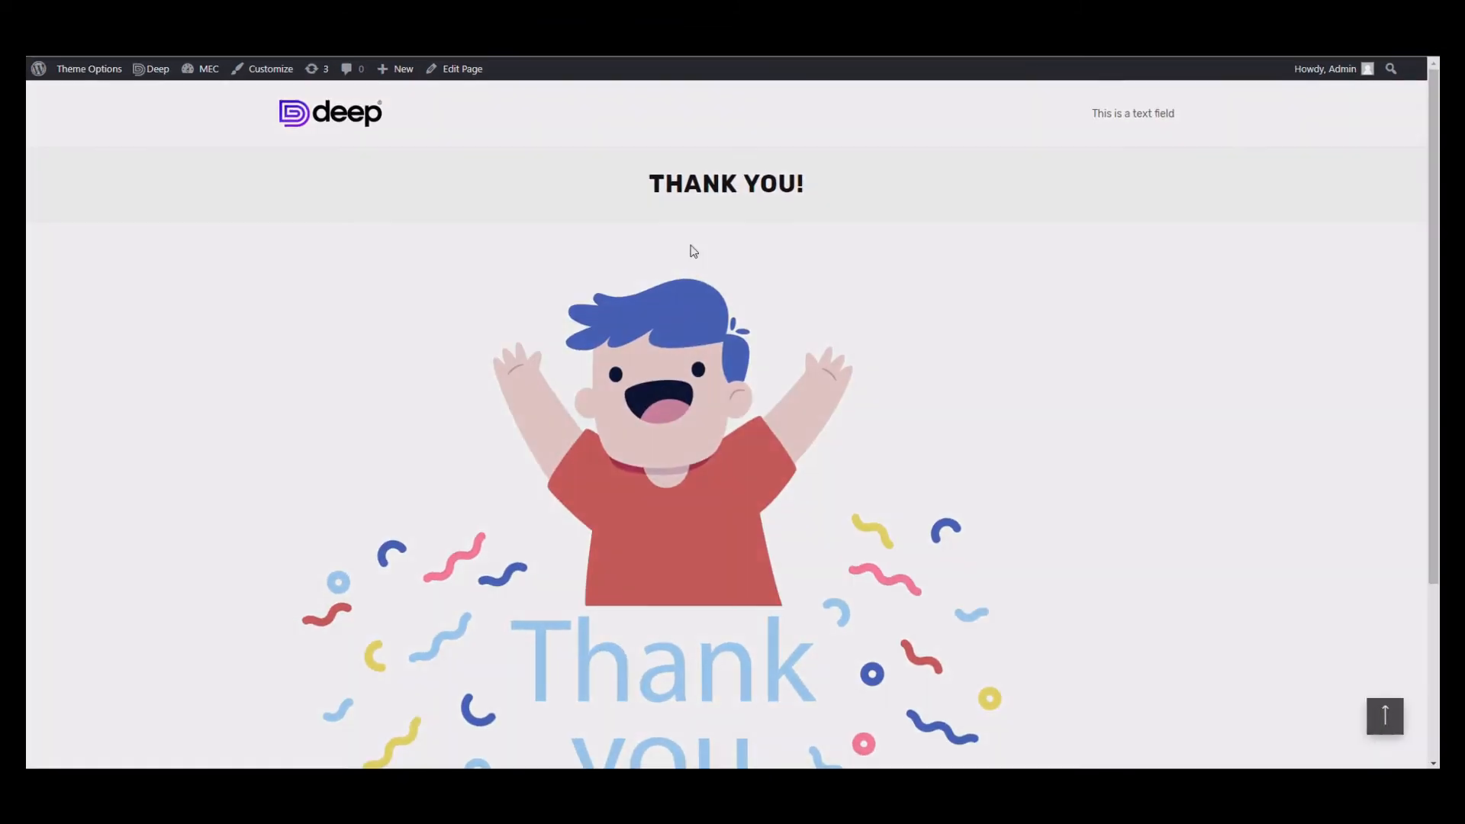
scroll(690, 653, down, 4)
scroll(695, 650, up, 3)
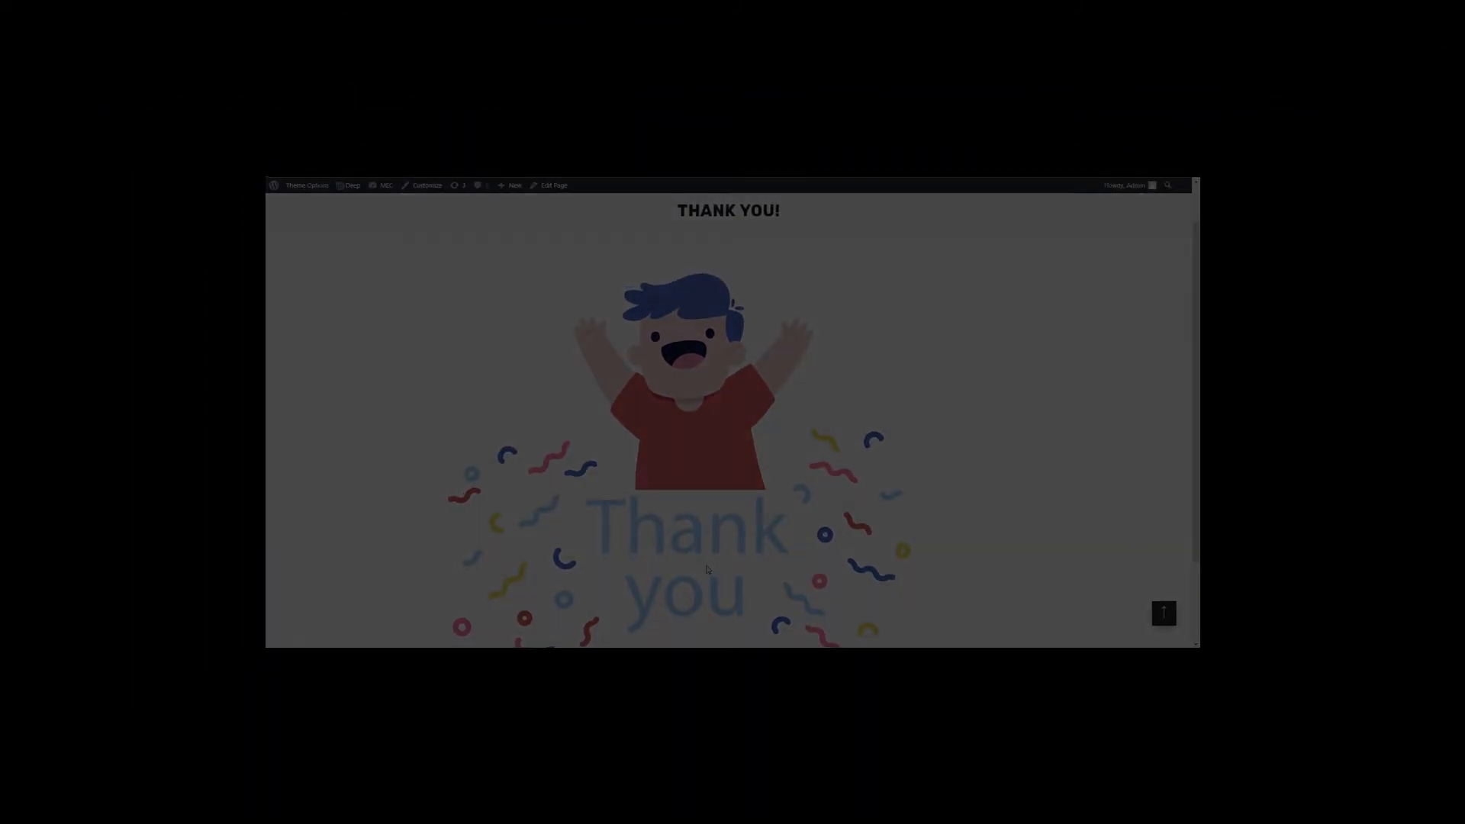